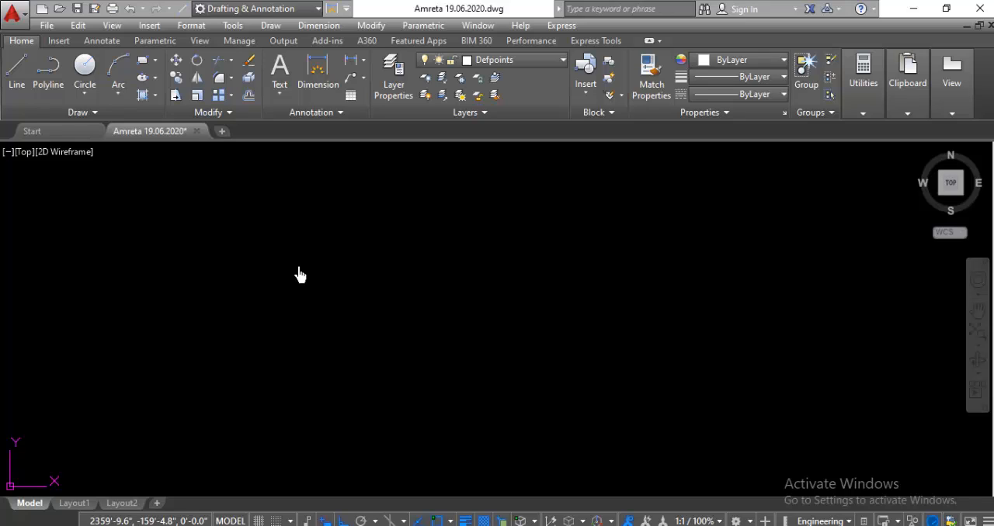
Step: Draw a single horizontal line in the empty model space with the Line command
click(303, 268)
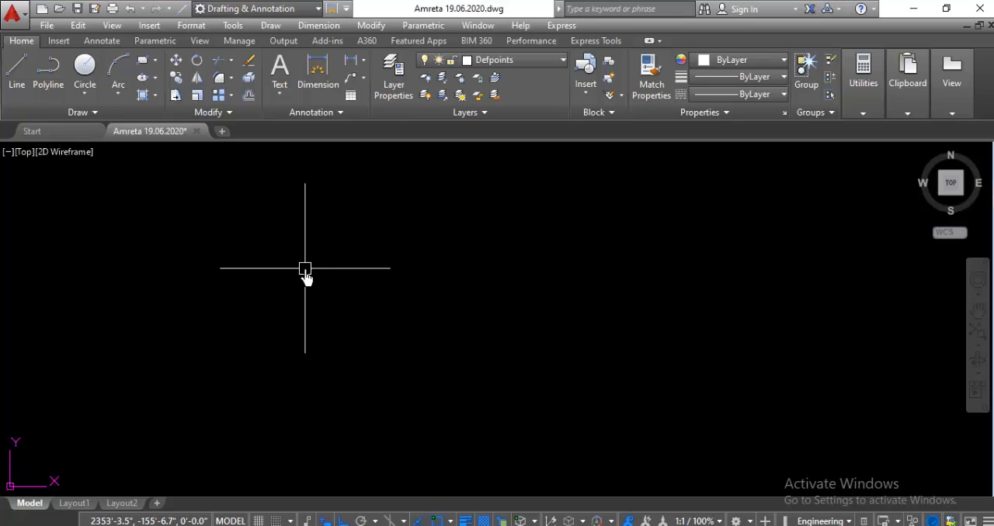
text(l)
key(Return)
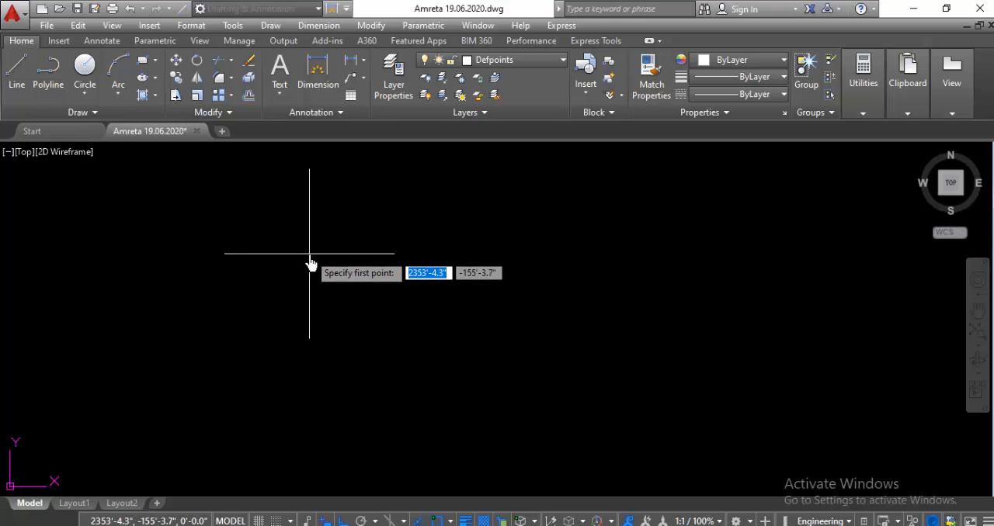
click(309, 253)
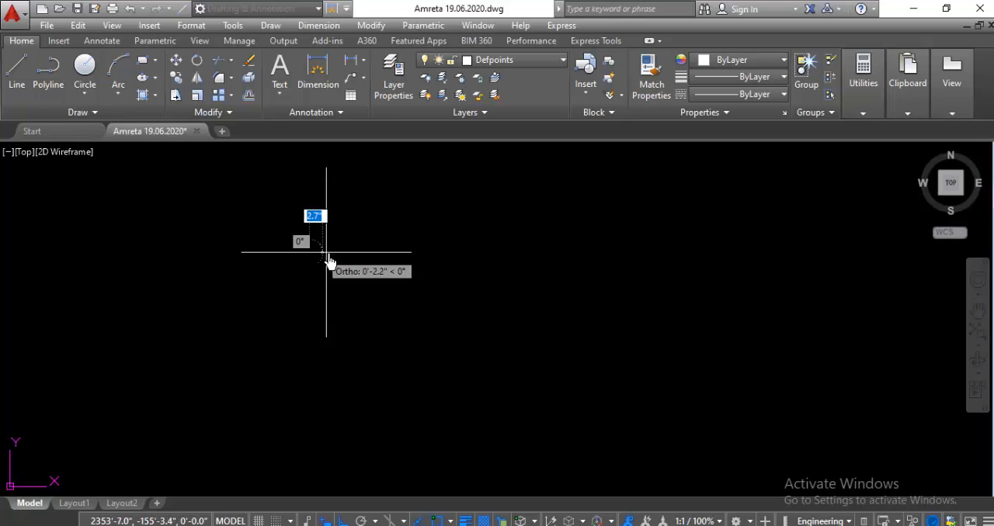
click(472, 254)
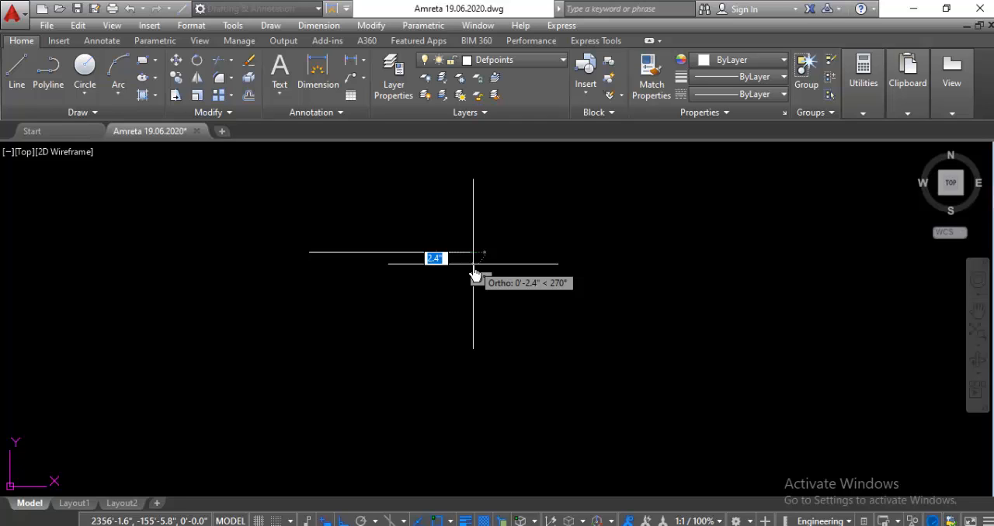
key(Escape)
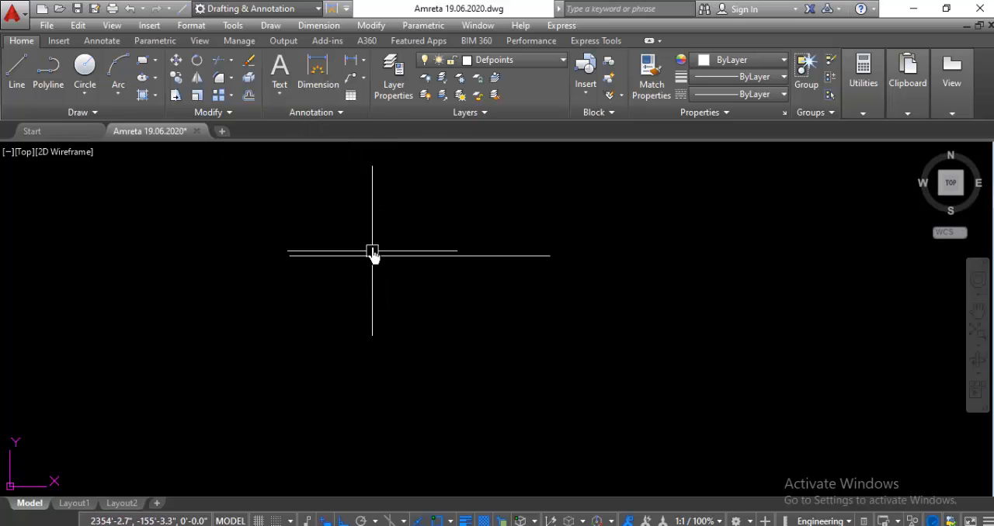
Step: Turn Ortho off and draw a slanted line rising to the right beneath the horizontal line
scroll(373, 243, down, 2)
scroll(376, 288, up, 2)
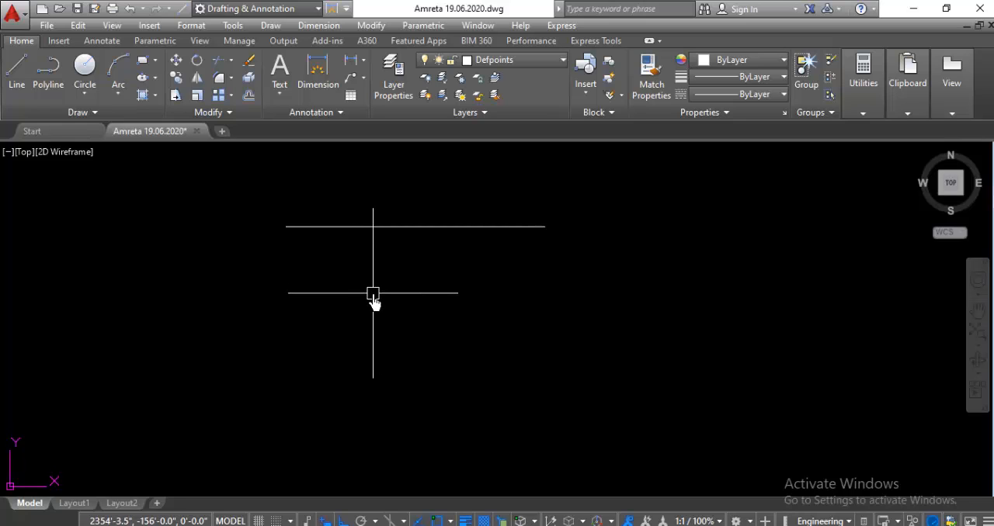
text(l)
key(Return)
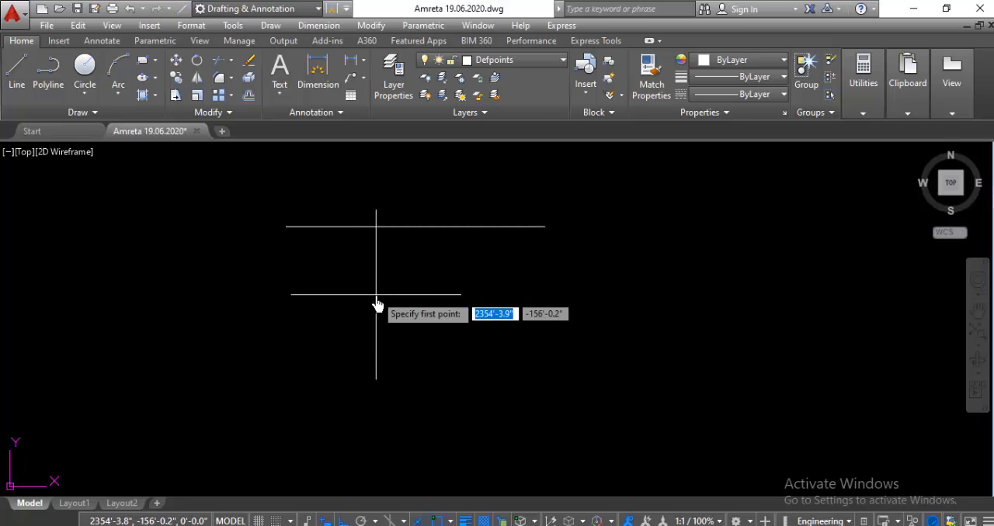
click(308, 299)
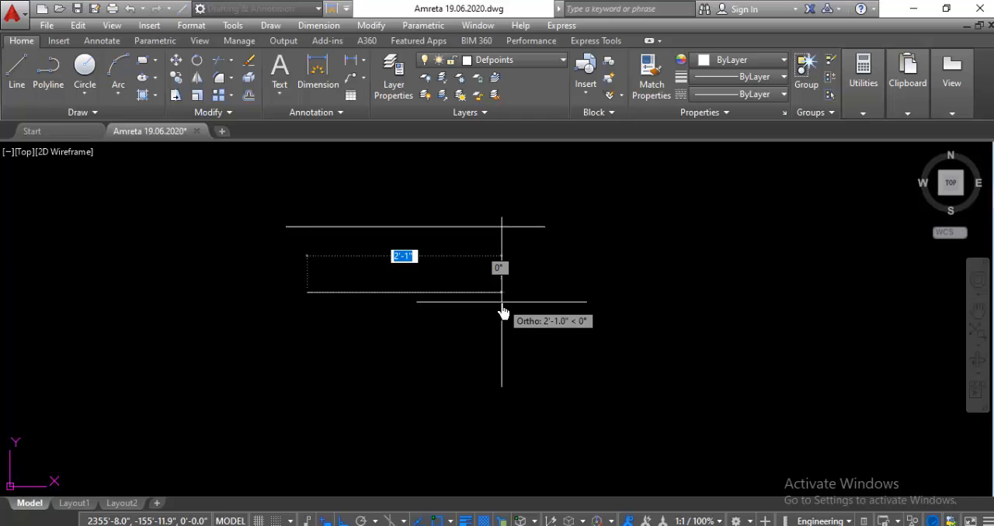
key(F8)
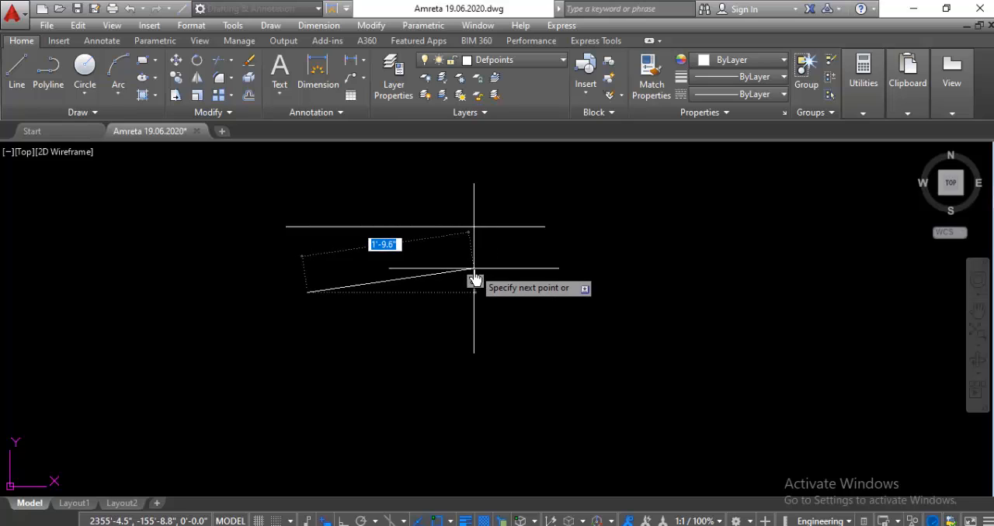
key(F8)
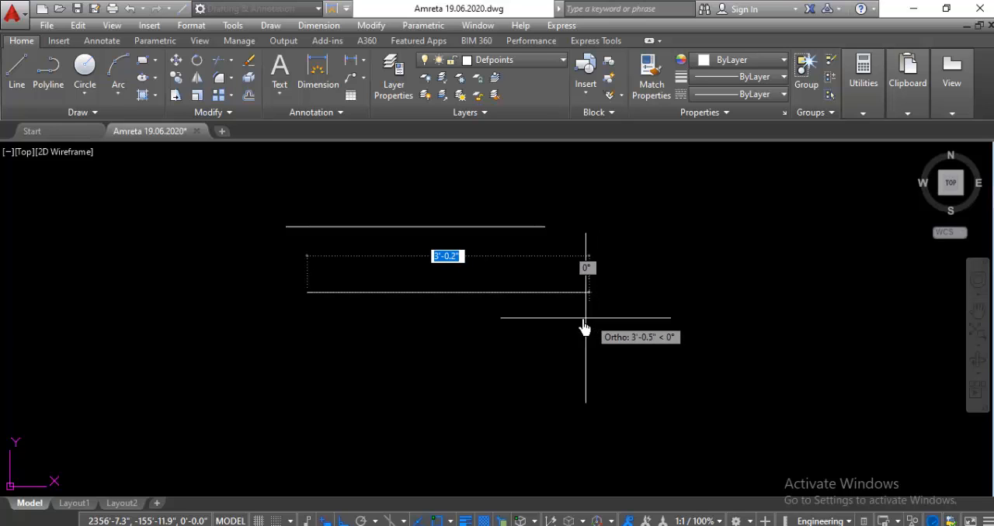
key(F8)
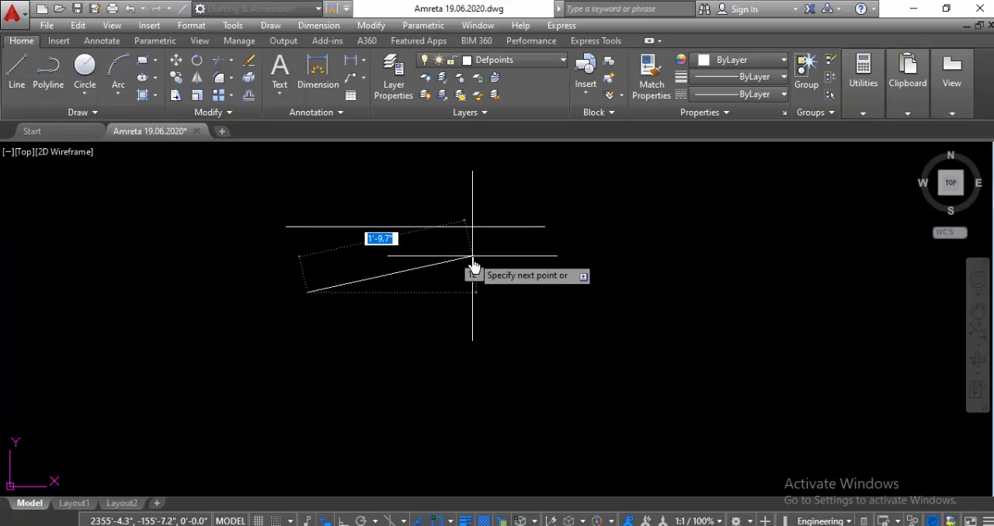
click(489, 254)
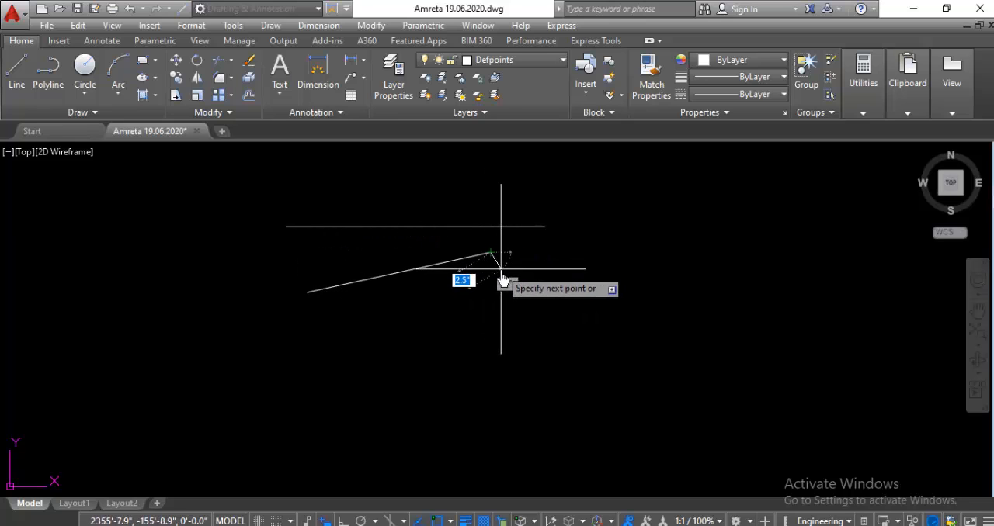
key(Escape)
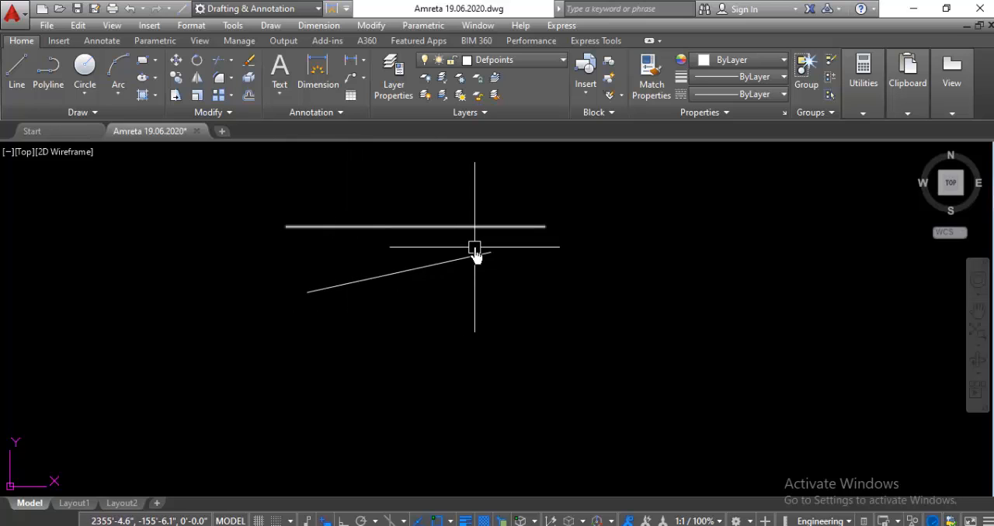
Step: Turn Ortho on and draw a 10' horizontal line to the right, starting below the slanted line
scroll(373, 308, up, 2)
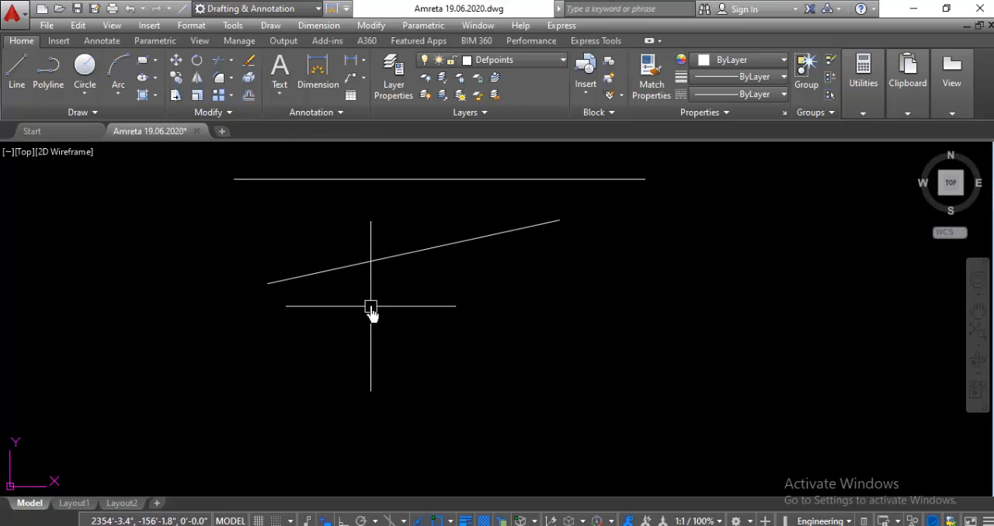
scroll(344, 284, down, 2)
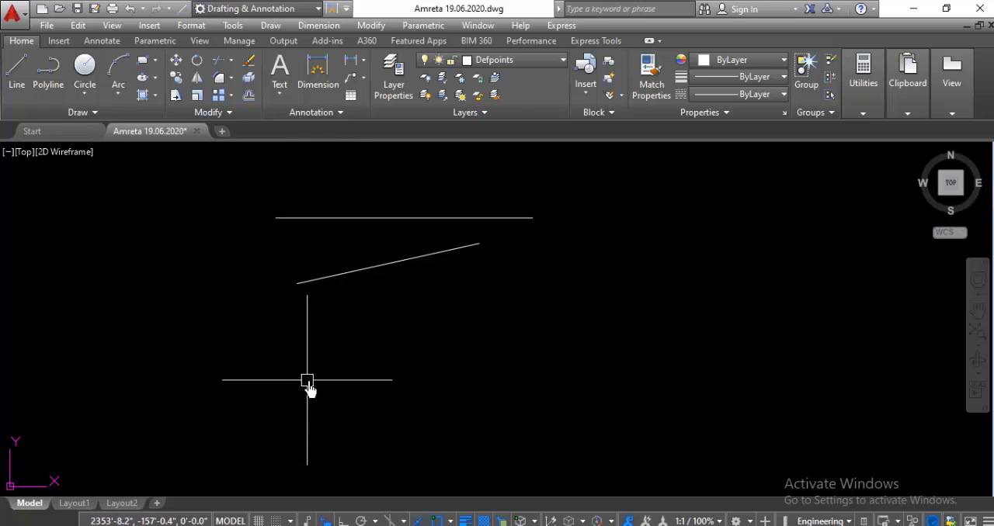
text(l)
key(Return)
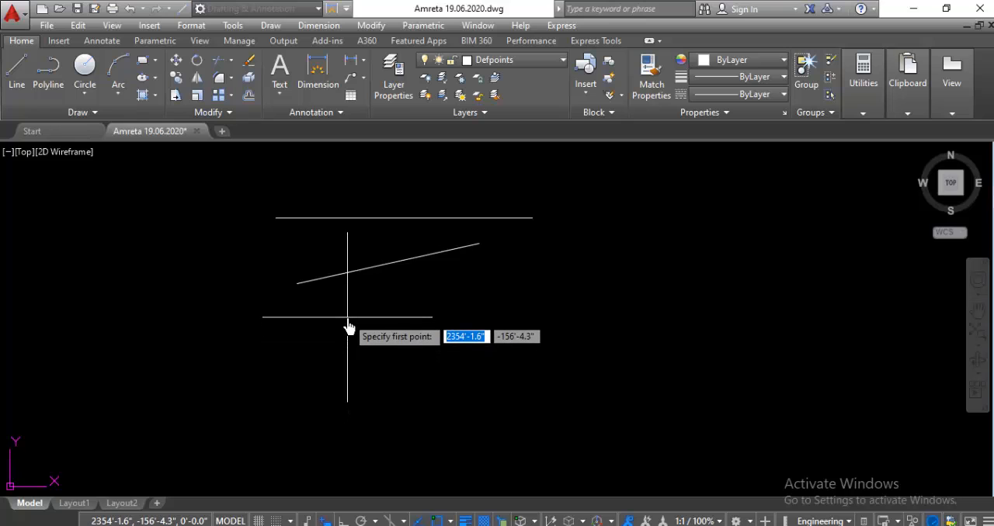
click(346, 317)
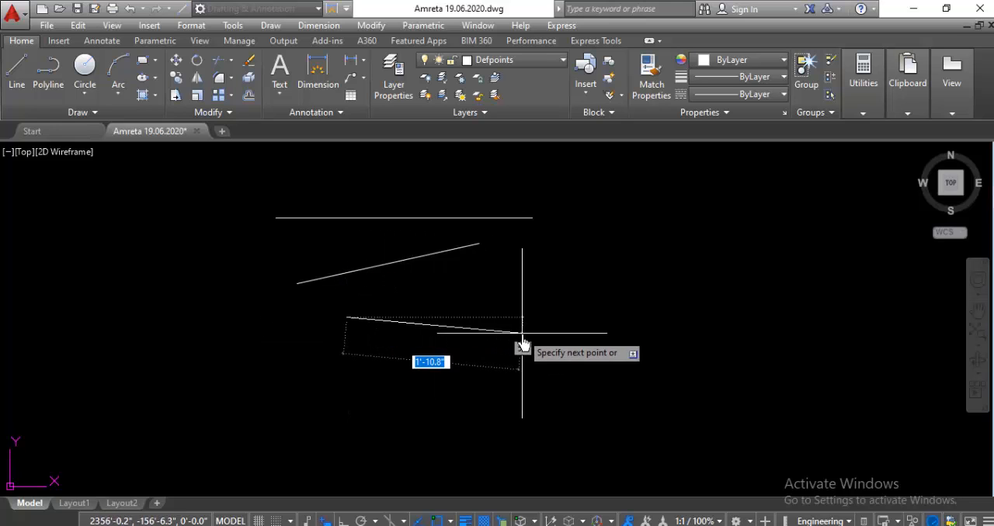
key(F8)
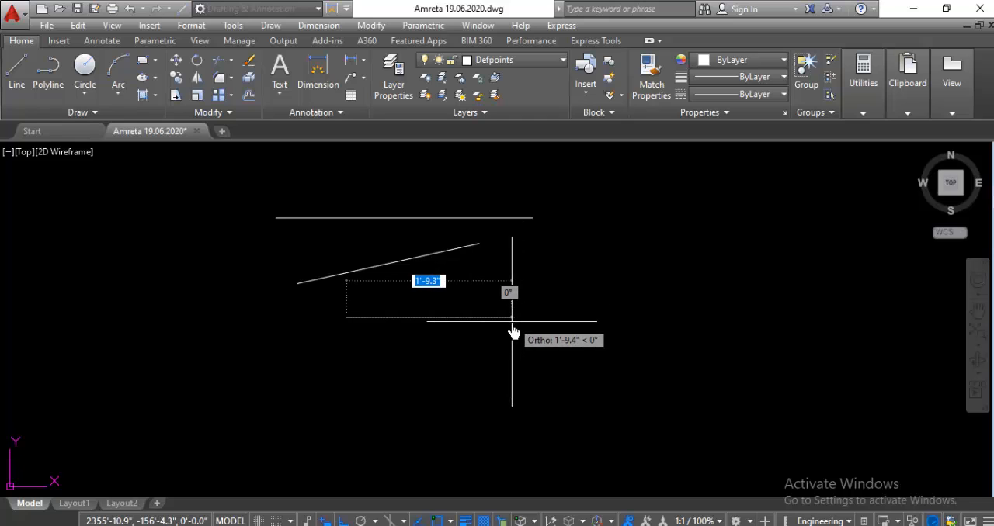
text(1)
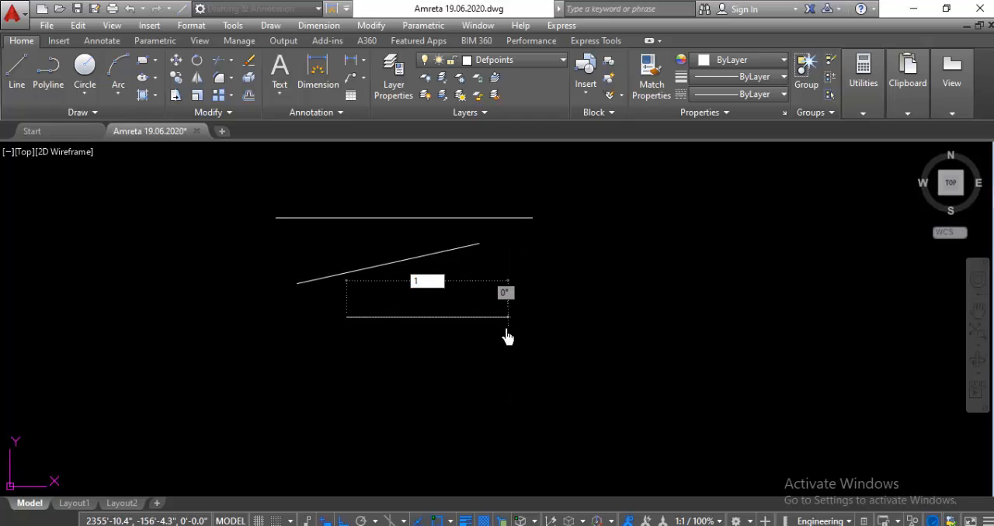
text(0')
key(Return)
key(Escape)
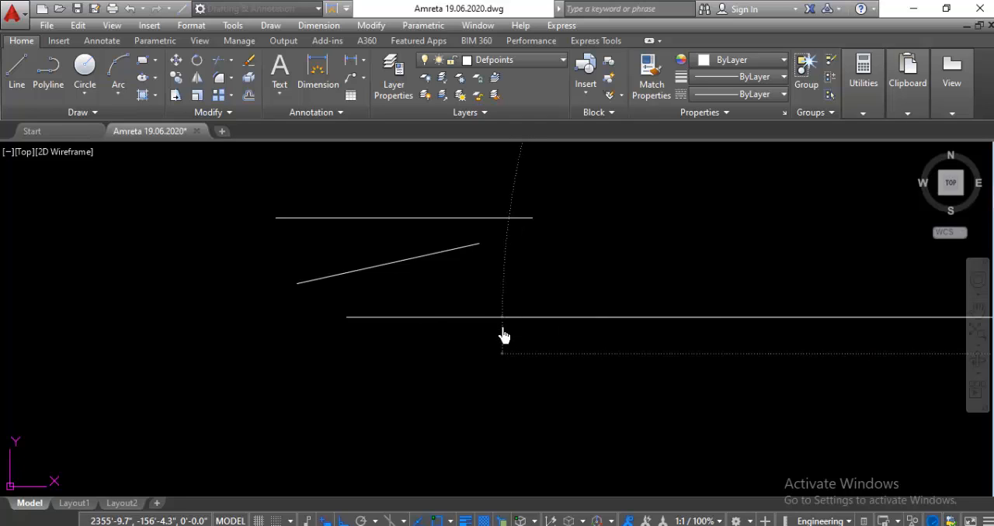
Step: Check the length of the lowest horizontal line with a dimension preview, without placing the dimension
scroll(441, 326, down, 5)
scroll(561, 334, up, 2)
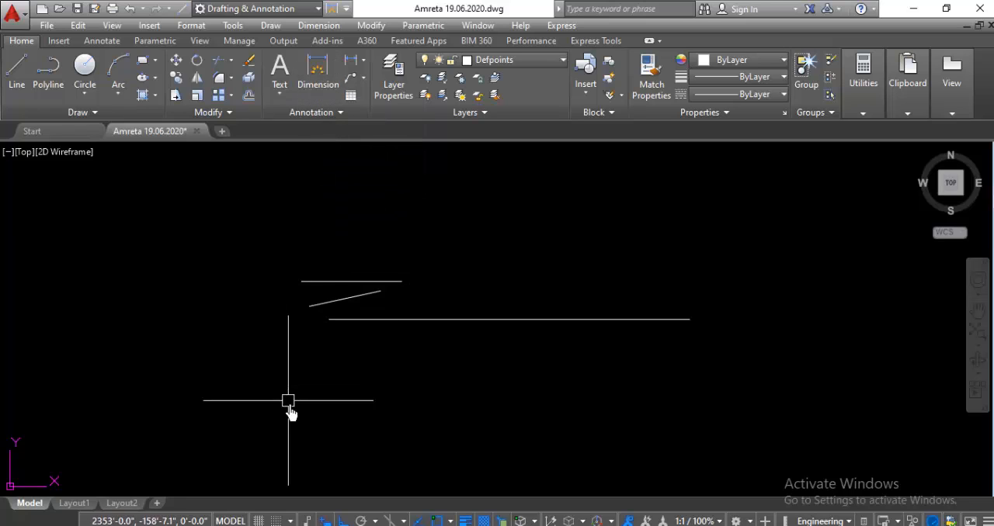
text(i)
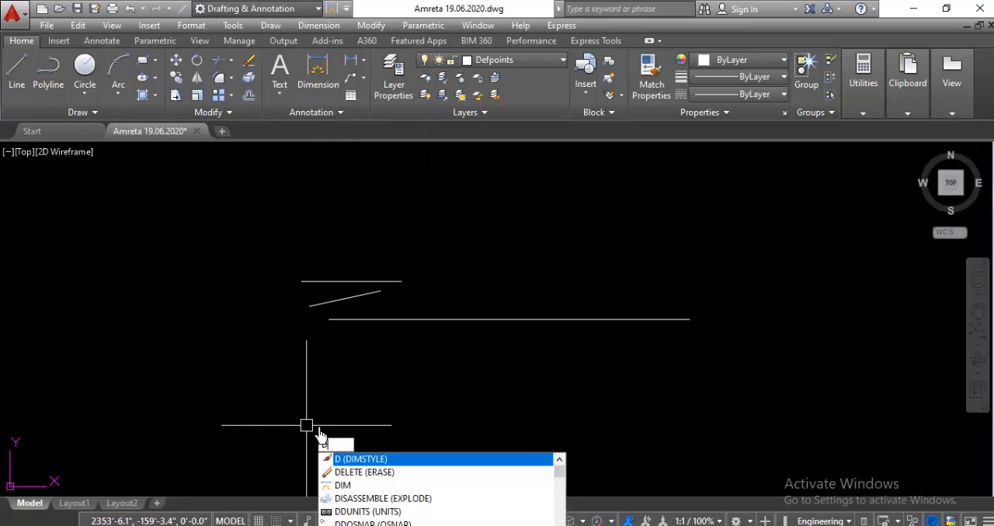
text(m)
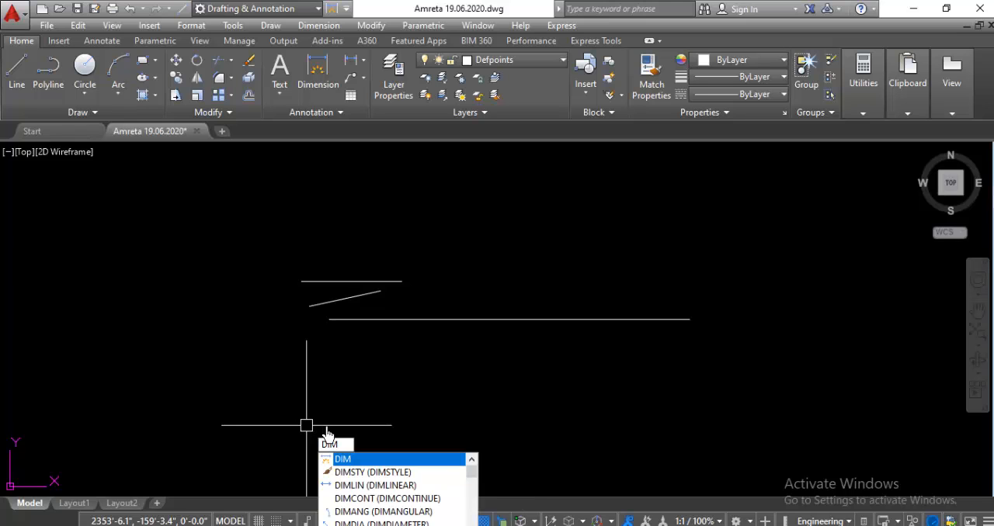
key(Return)
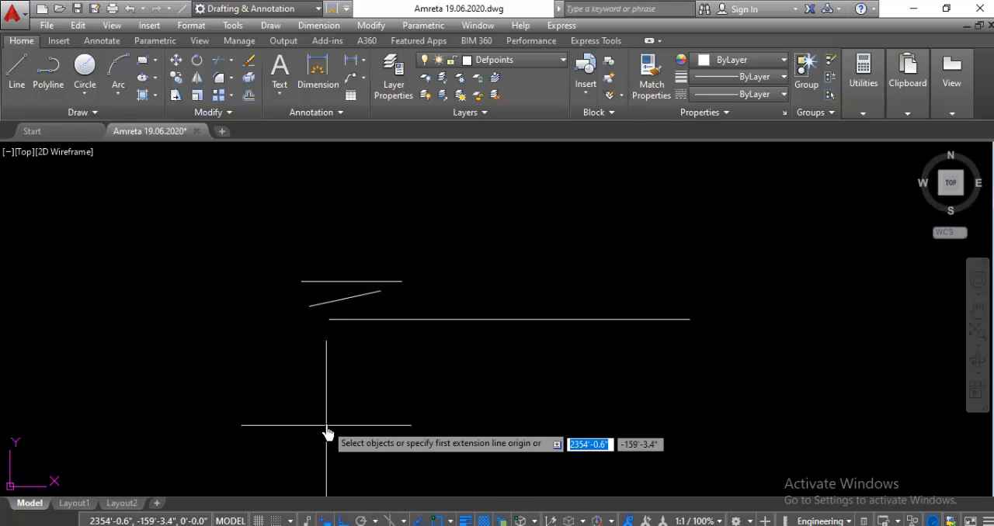
click(331, 330)
click(688, 319)
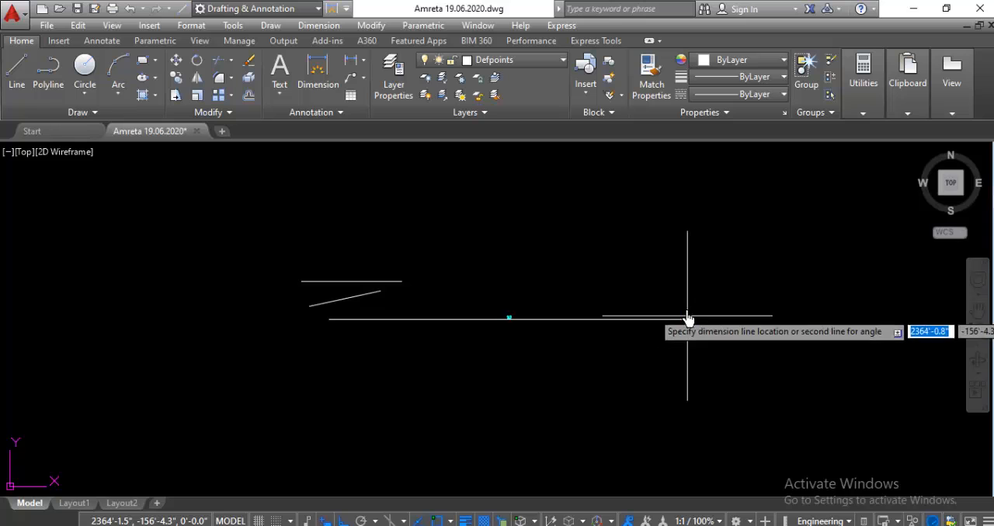
scroll(644, 289, up, 4)
scroll(646, 290, down, 2)
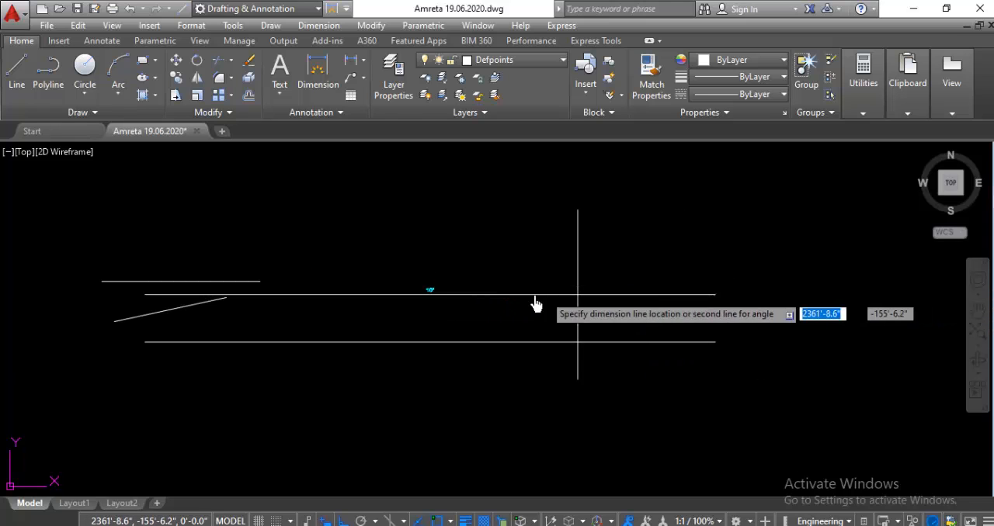
scroll(423, 311, up, 3)
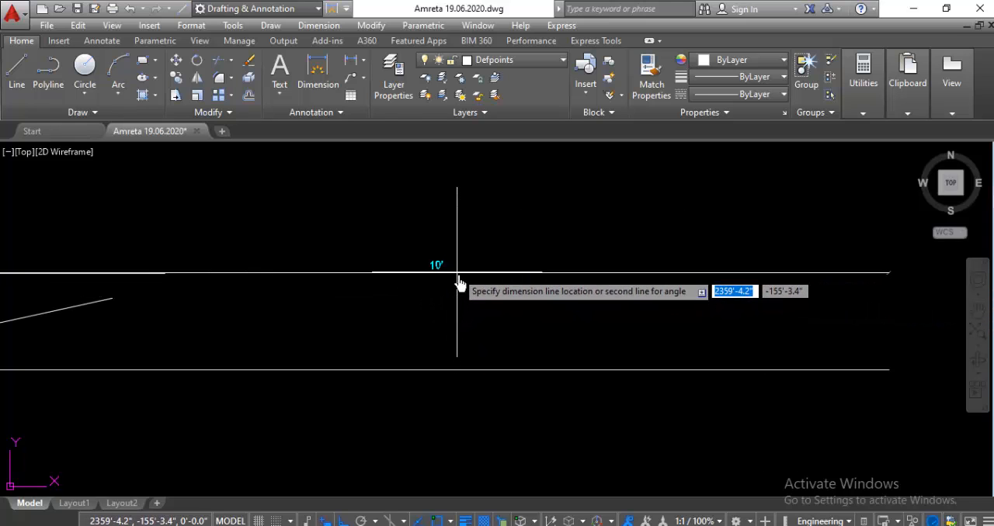
scroll(463, 284, down, 2)
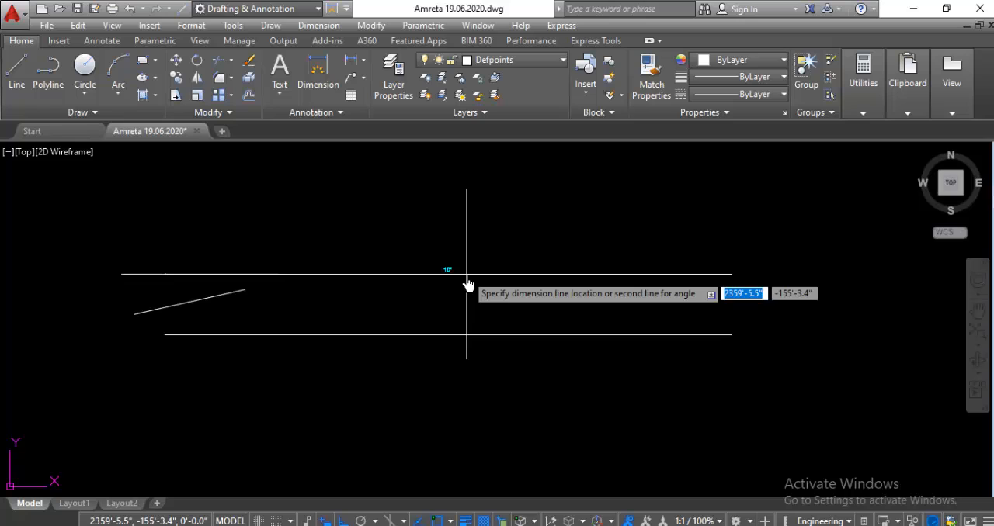
key(Escape)
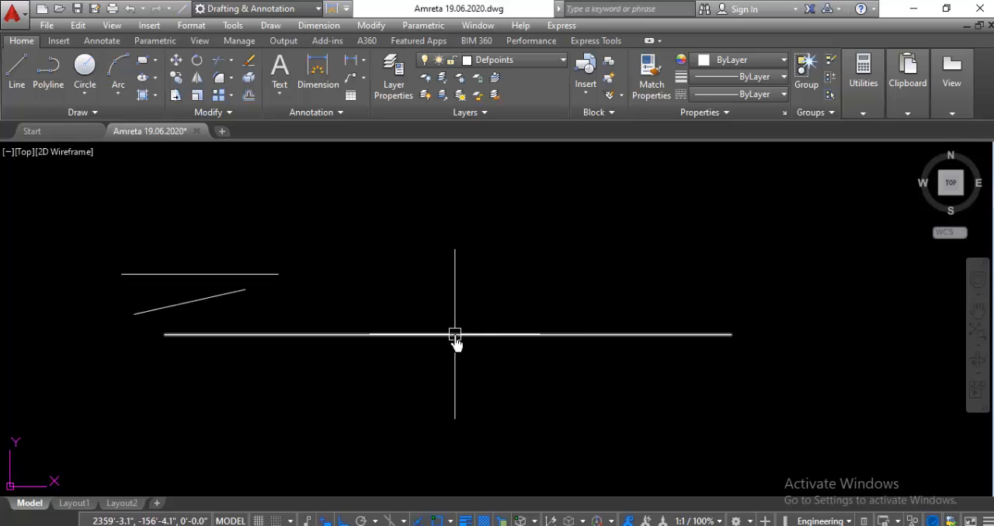
Step: Delete the long horizontal line below the slanted line
click(455, 334)
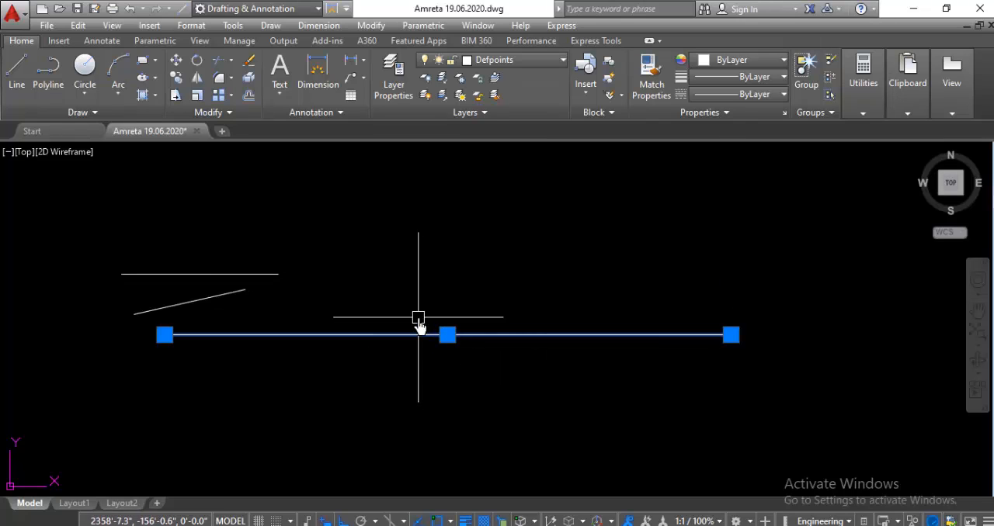
key(Delete)
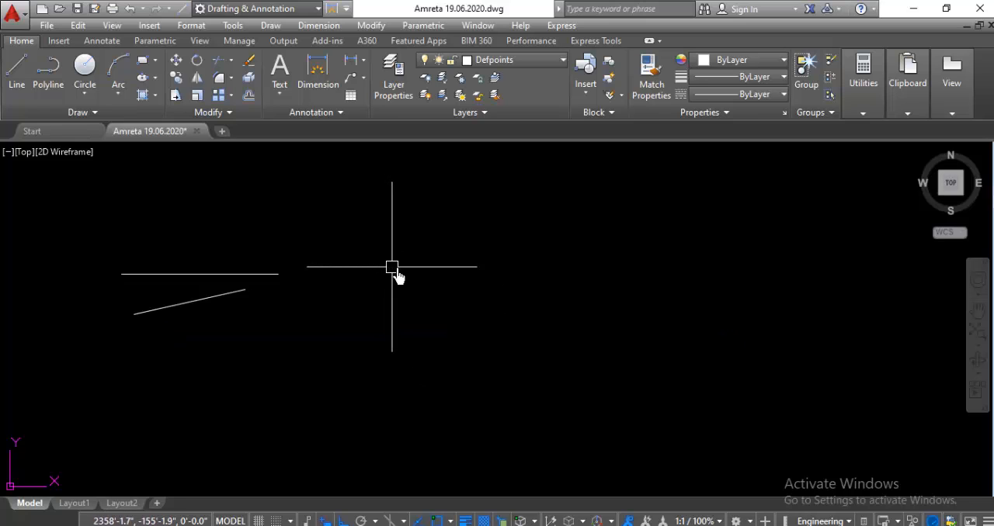
Step: Draw a stepped chain of seven connected orthogonal line segments to the right of the slanted line, starting with a downward segment
text(L)
key(Return)
click(377, 248)
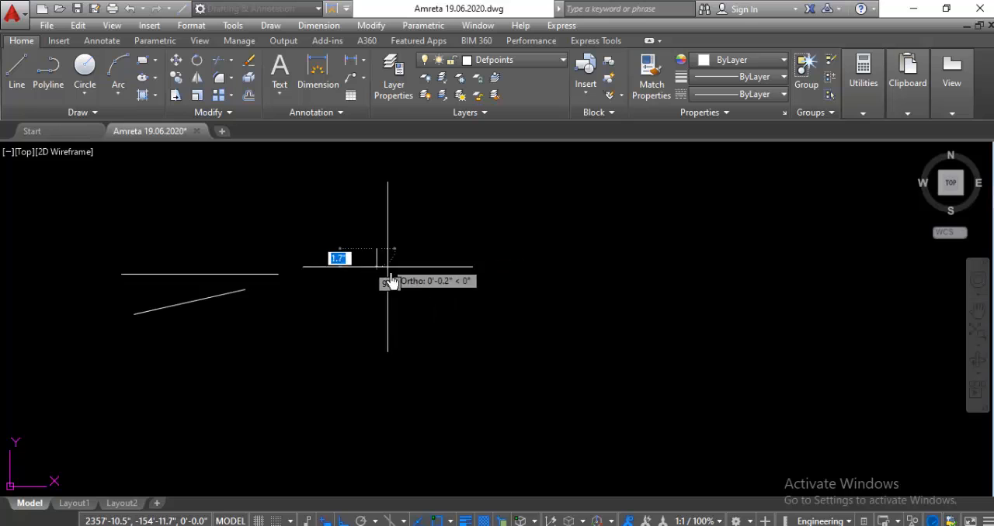
click(412, 310)
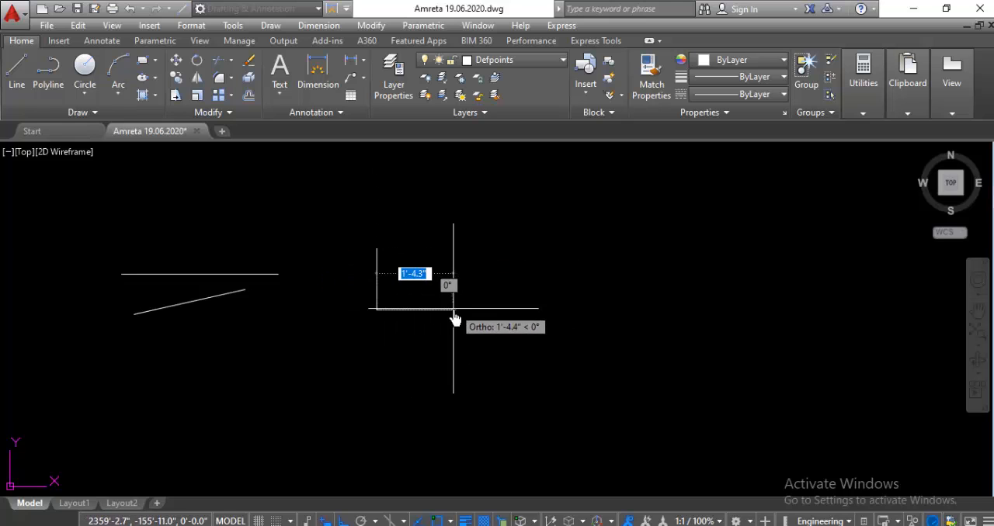
click(452, 309)
click(453, 363)
click(359, 380)
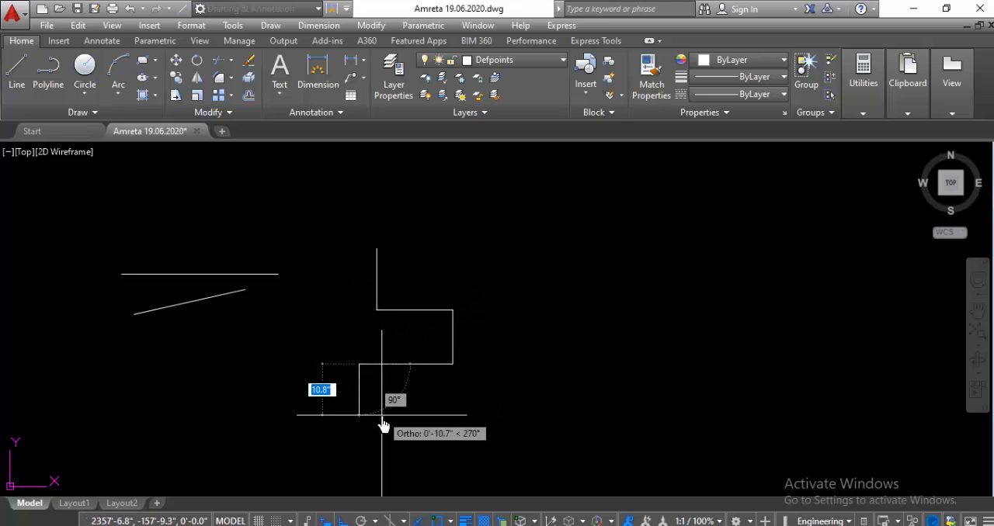
click(380, 423)
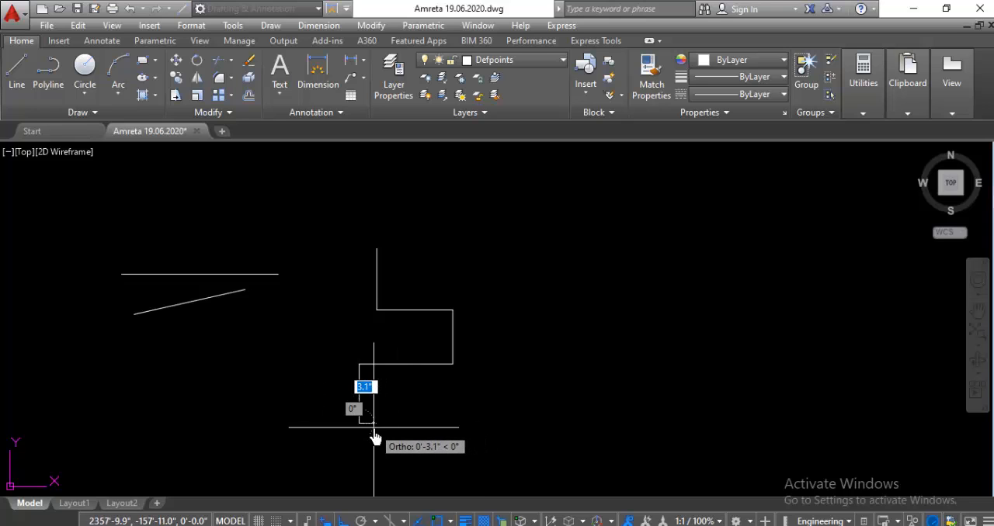
click(422, 425)
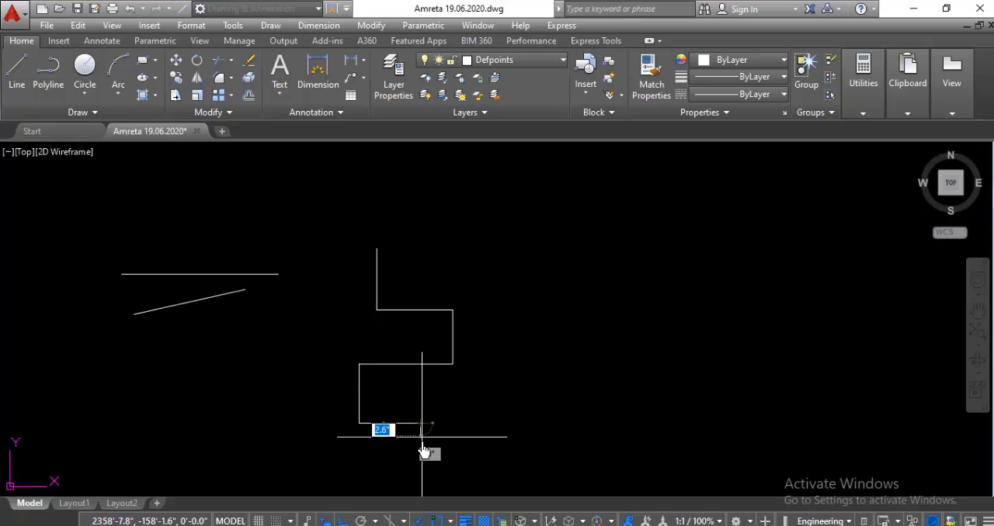
click(421, 450)
key(Escape)
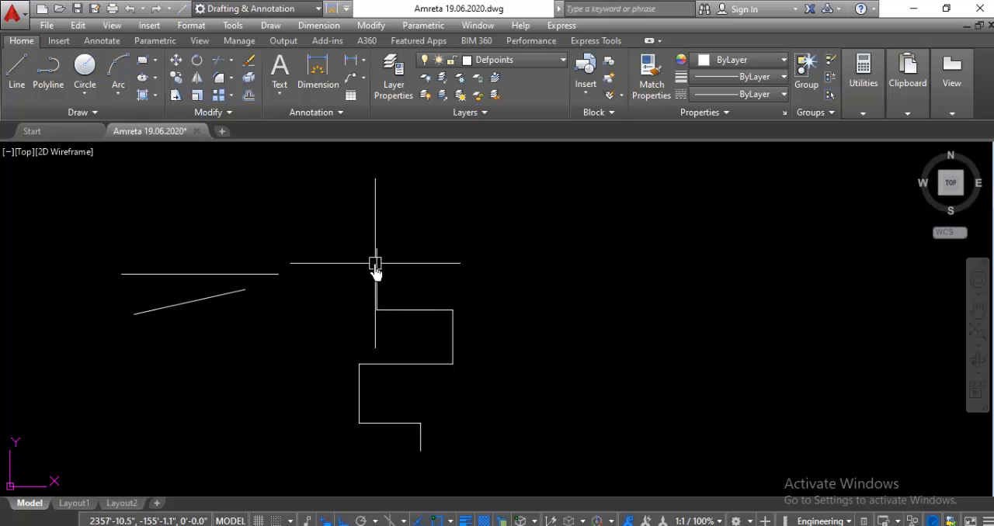
Step: Select the stepped chain's segments one by one to examine whether they are separate objects, and clear the selection
click(378, 267)
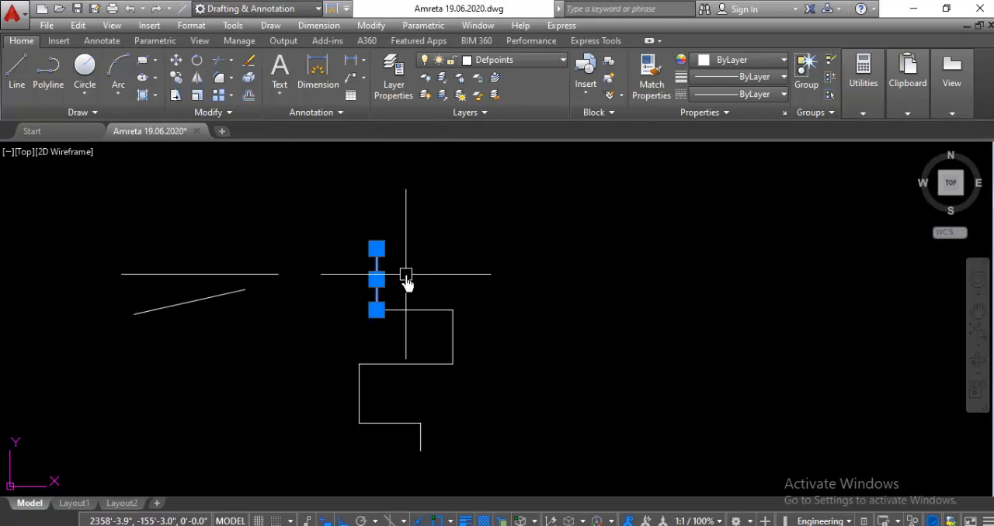
click(412, 310)
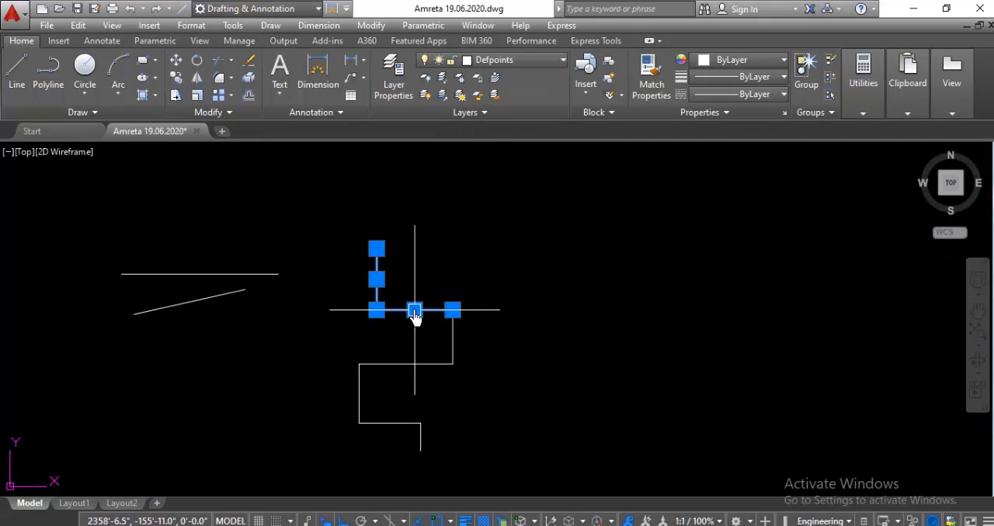
click(454, 336)
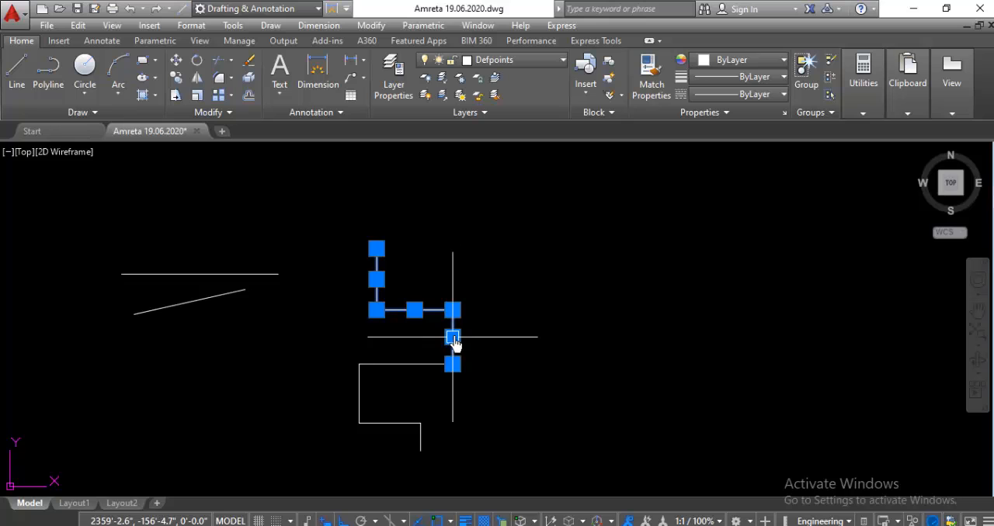
click(407, 364)
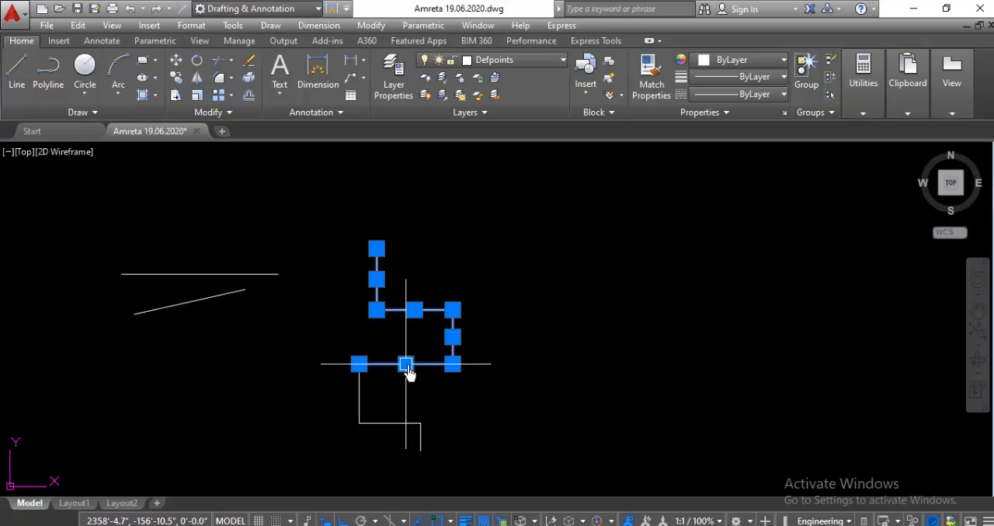
click(359, 401)
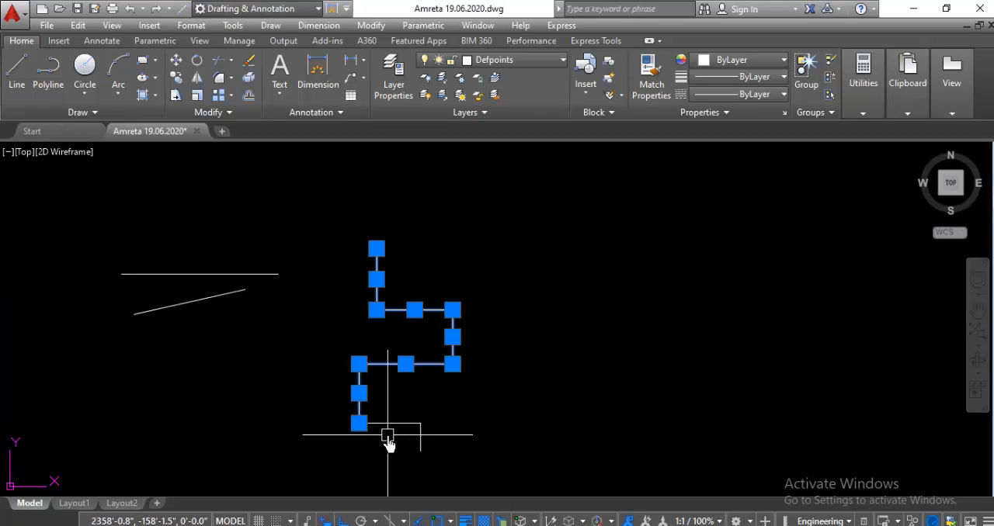
scroll(388, 439, up, 2)
scroll(370, 252, down, 2)
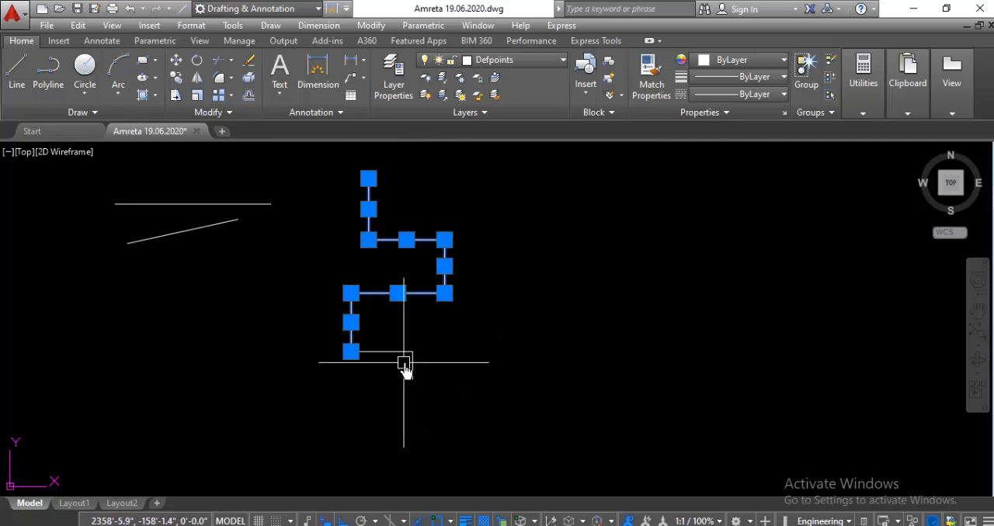
scroll(404, 370, up, 2)
scroll(424, 349, down, 2)
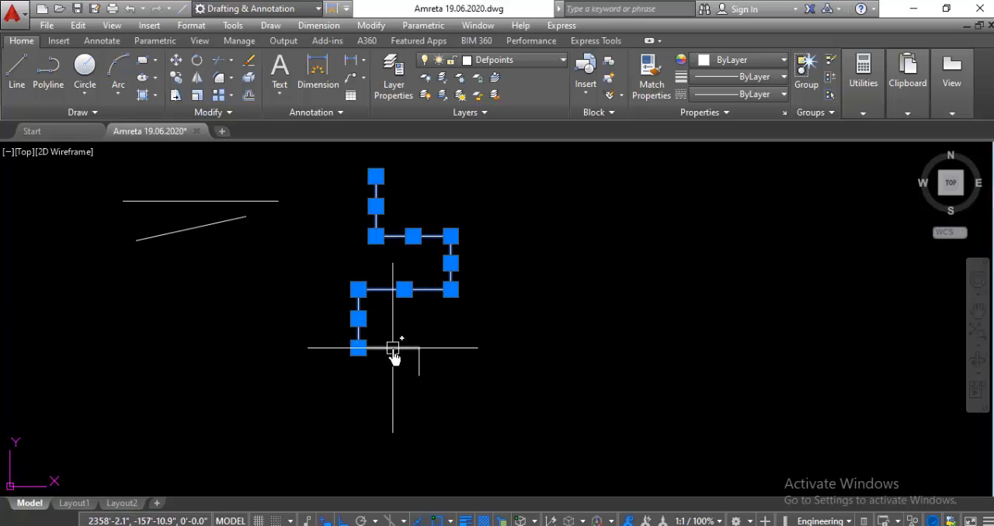
scroll(420, 368, up, 3)
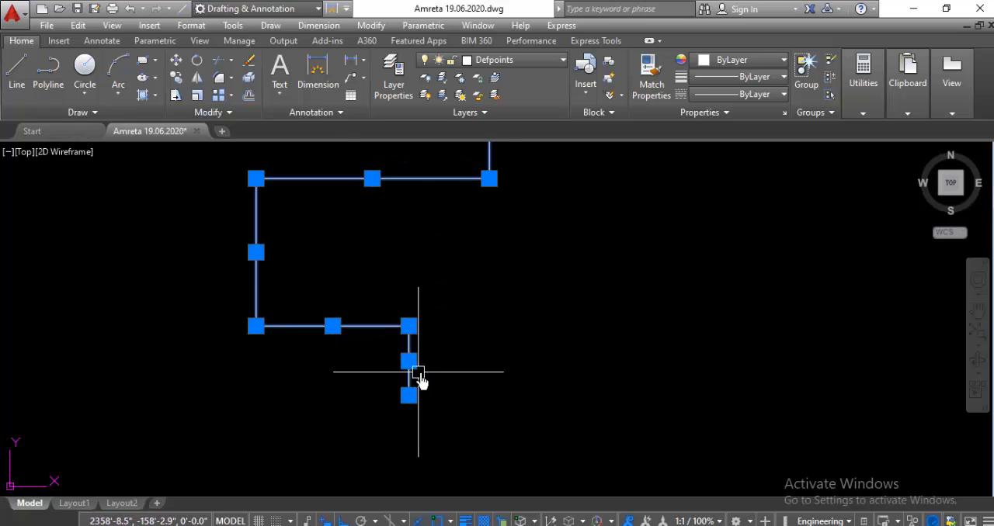
scroll(420, 375, down, 4)
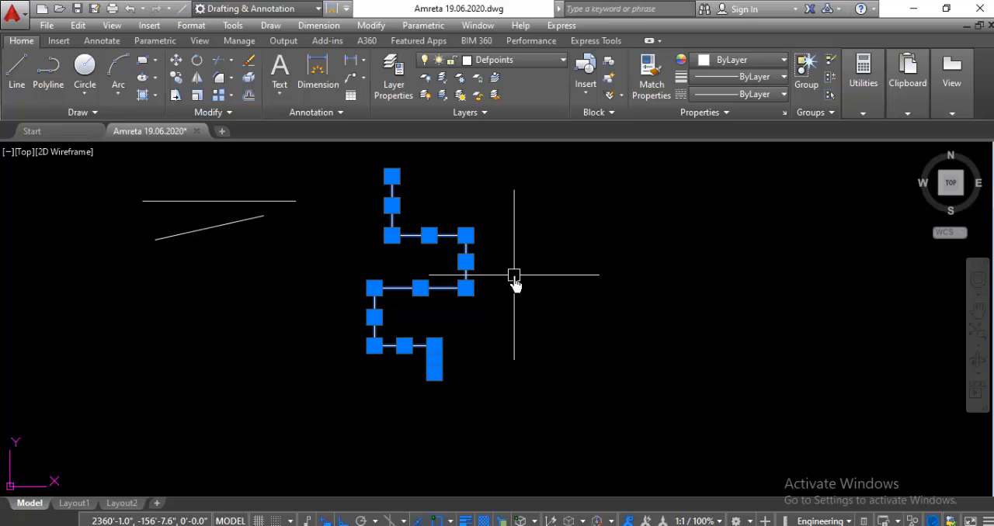
key(Escape)
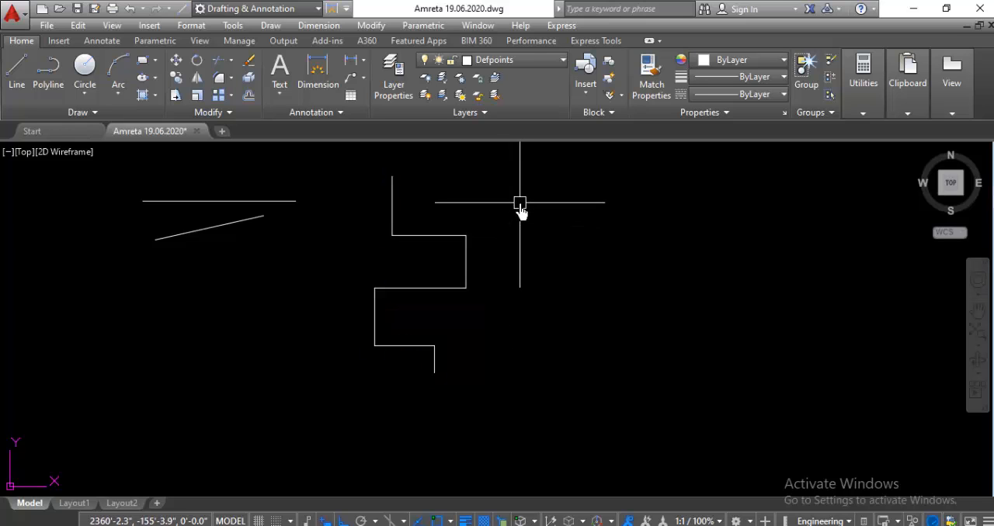
Step: Join all seven segments of the stepped chain into one polyline and check it by selecting it
mouse_move(512, 197)
mouse_down()
mouse_move(493, 277)
mouse_move(377, 370)
mouse_move(346, 284)
mouse_move(352, 178)
mouse_move(370, 167)
mouse_up()
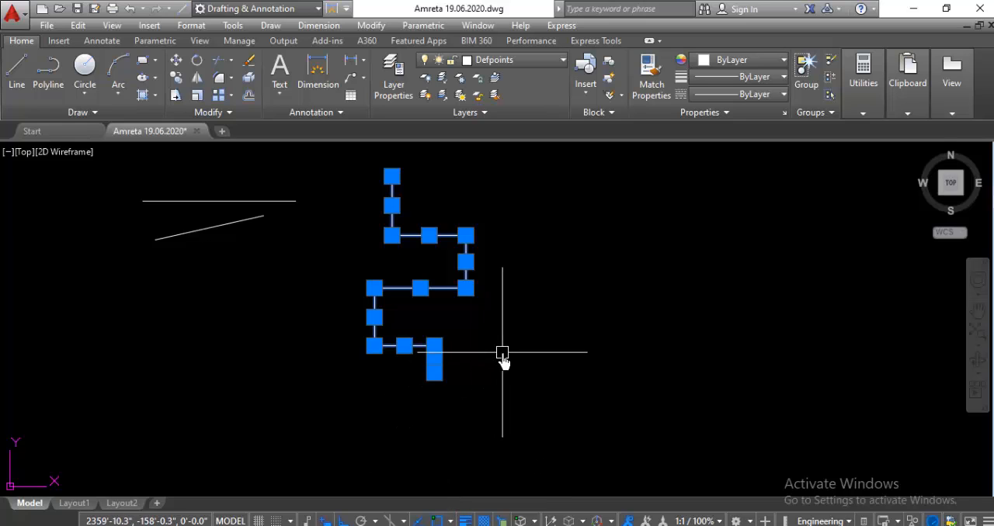
key(Escape)
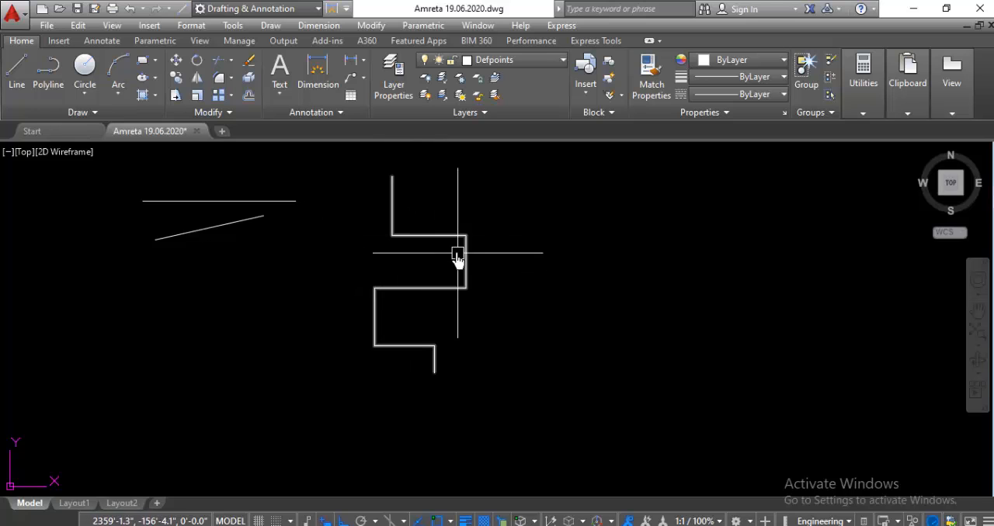
click(391, 204)
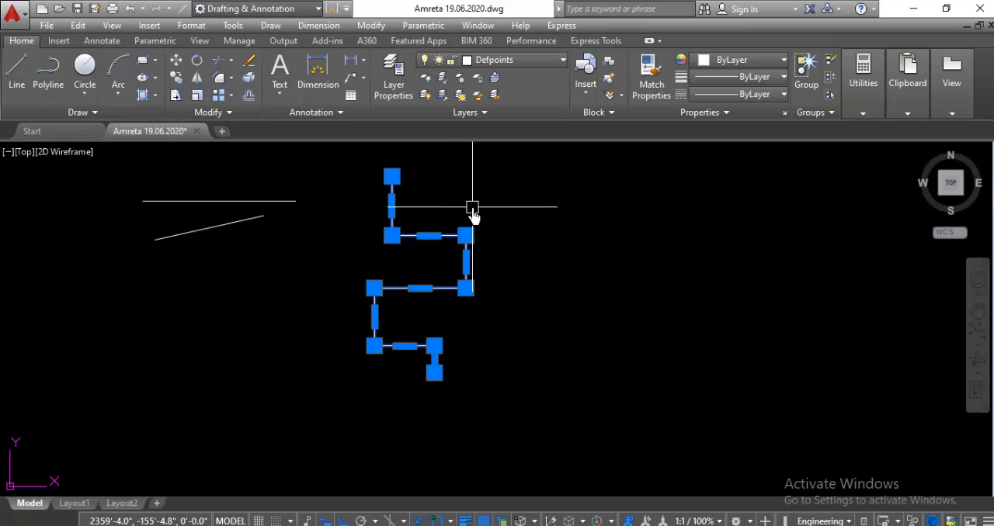
key(Escape)
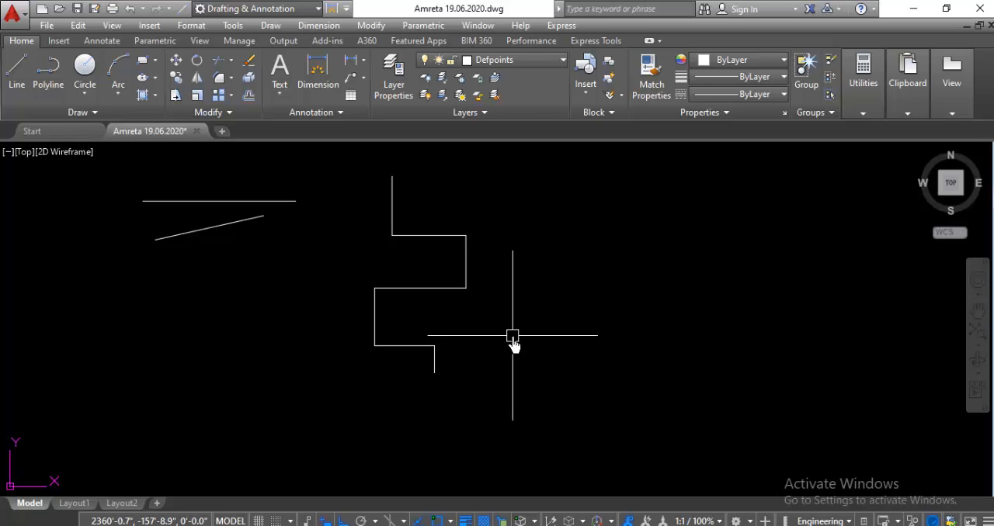
Step: Set the current lineweight to 0.028 inches in the Lineweight Settings
scroll(482, 272, down, 4)
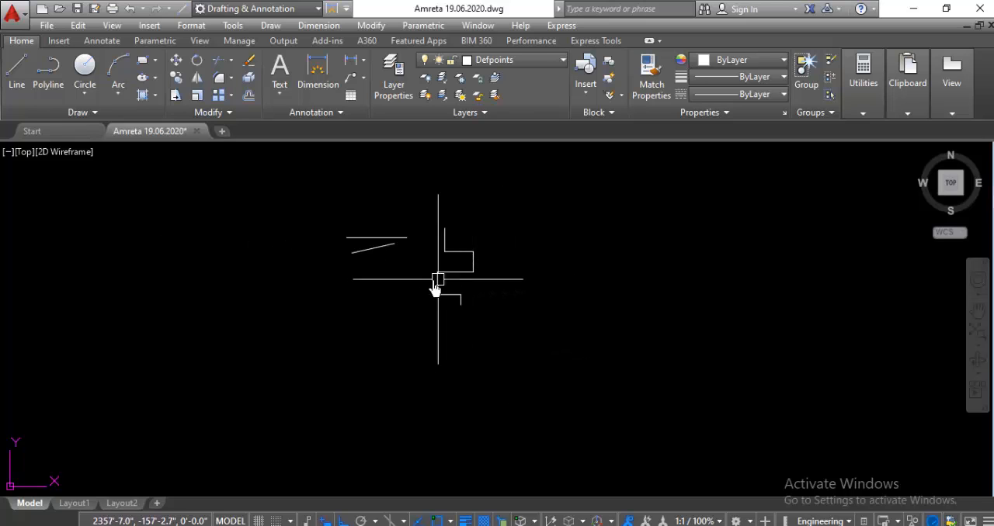
scroll(438, 279, up, 2)
scroll(365, 272, down, 2)
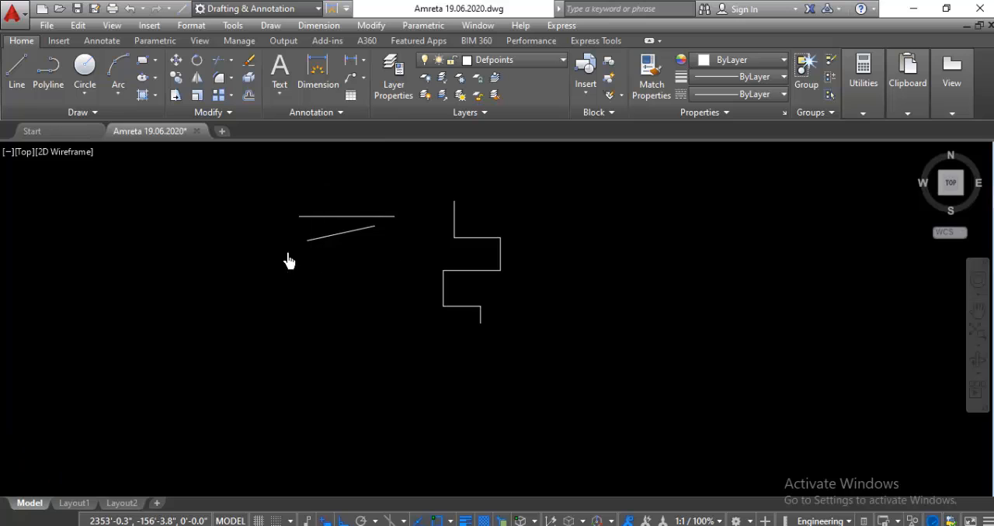
scroll(326, 257, up, 4)
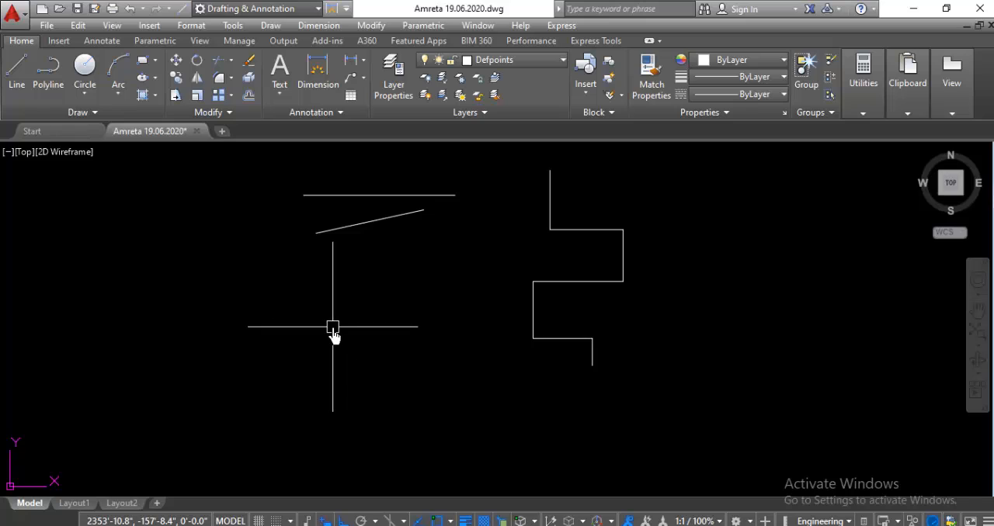
text(L)
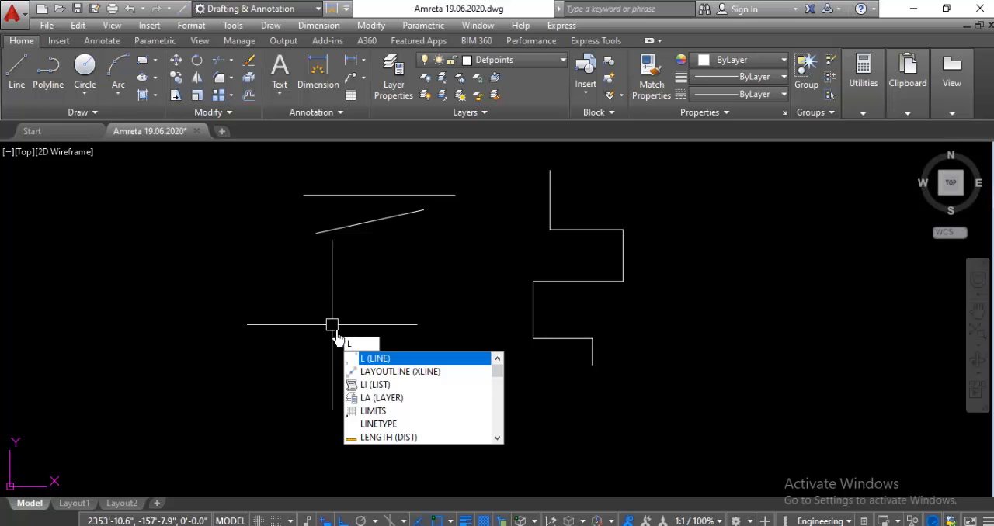
text(W)
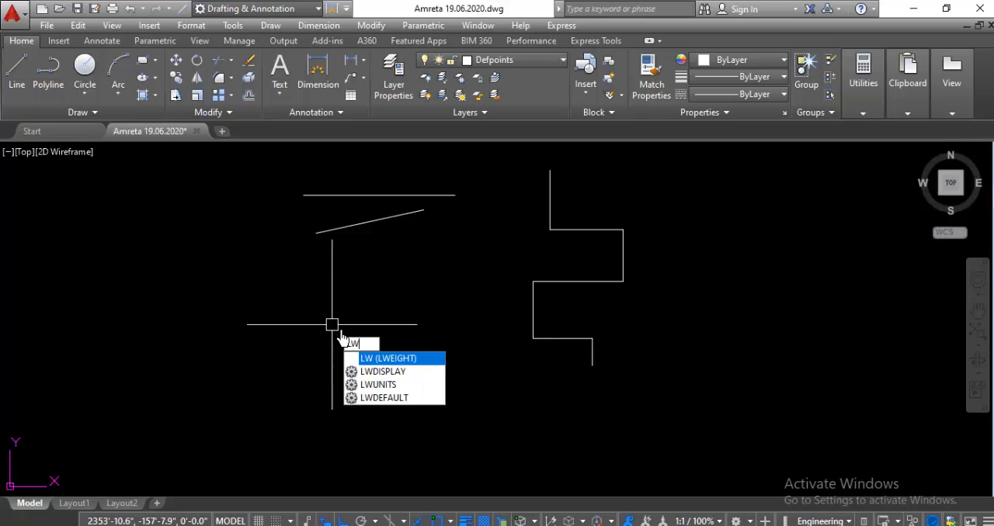
key(Return)
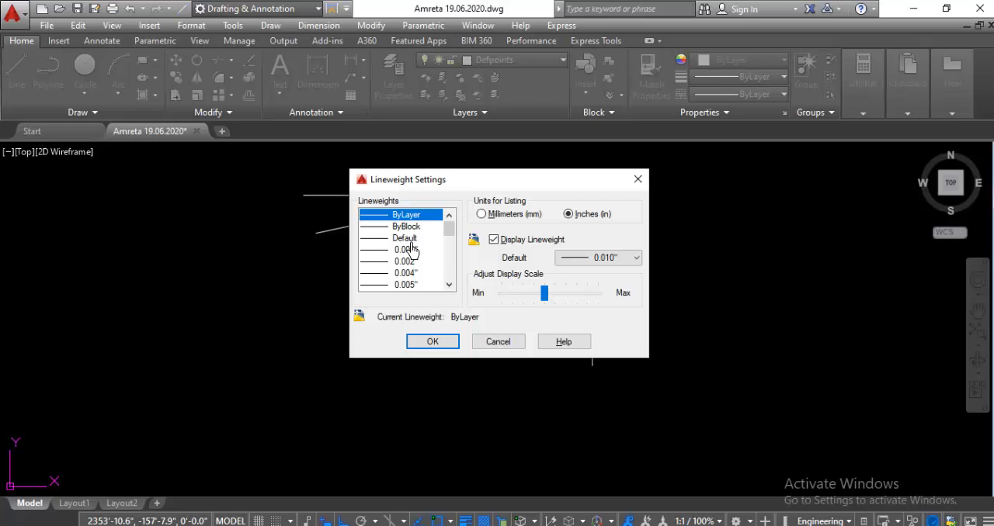
scroll(411, 250, down, 4)
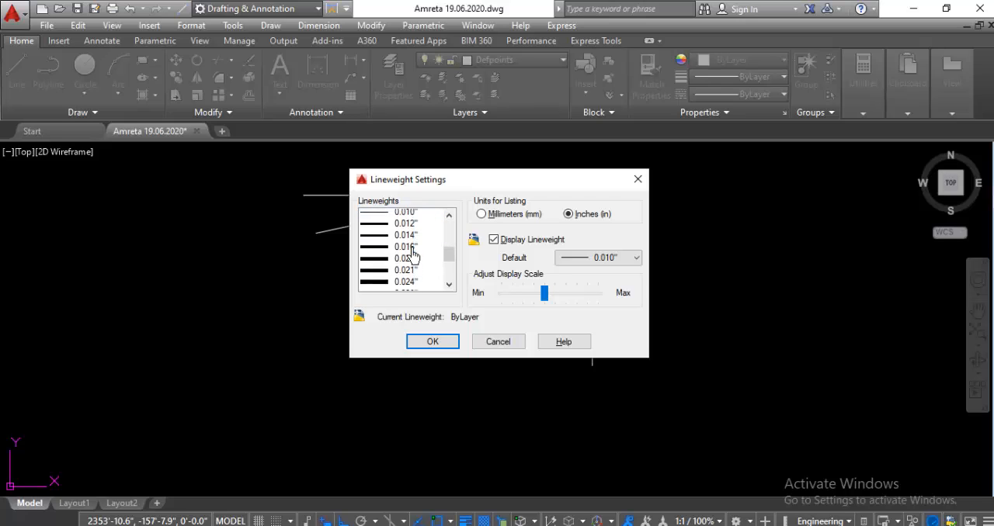
scroll(413, 255, down, 3)
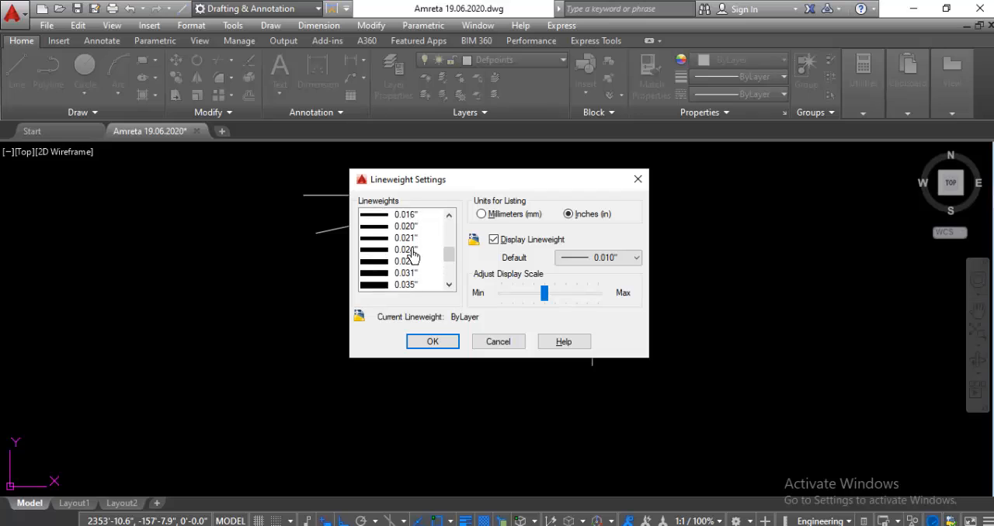
scroll(413, 256, up, 5)
scroll(416, 257, down, 4)
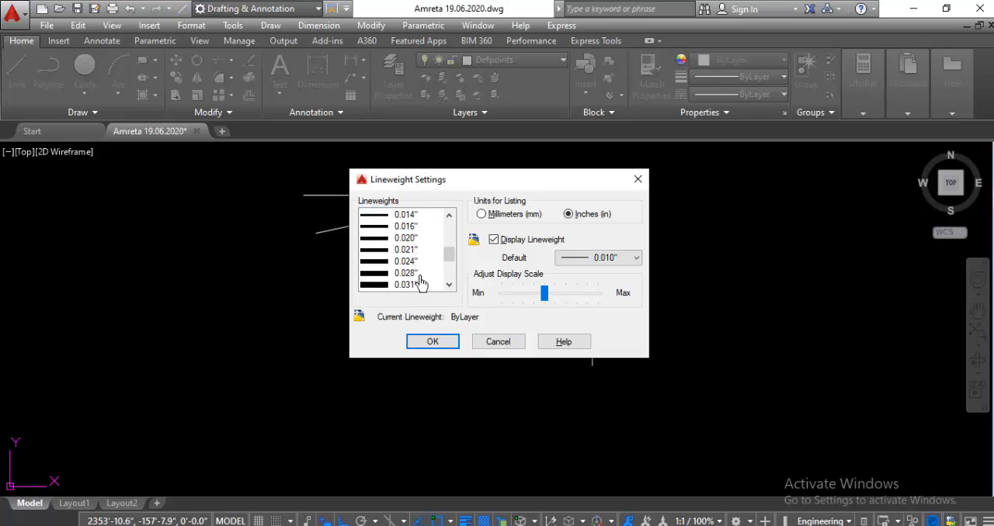
scroll(383, 272, down, 1)
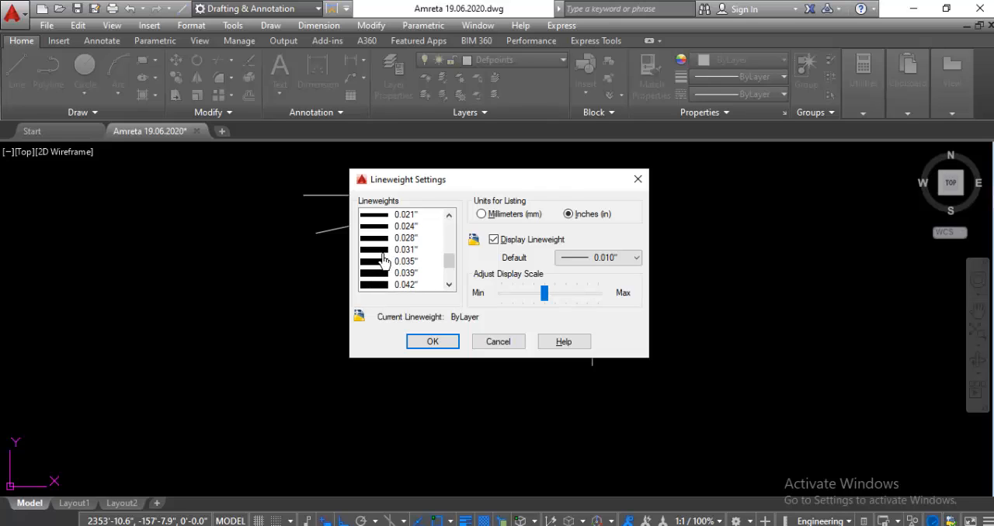
click(380, 273)
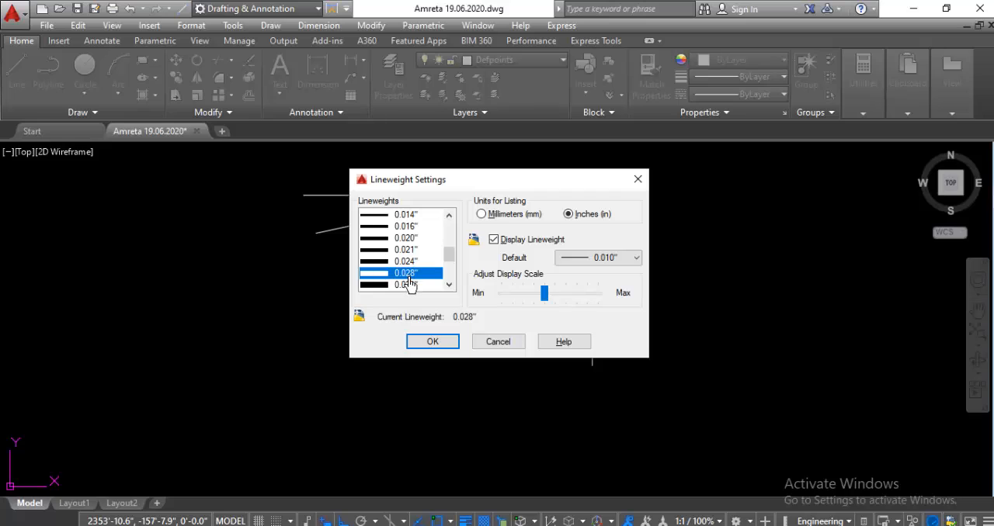
click(433, 342)
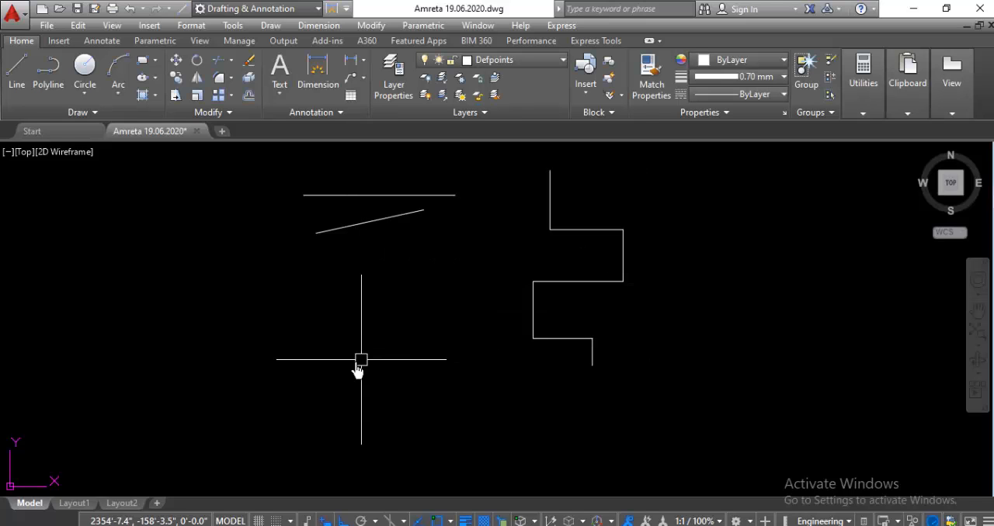
Step: Draw two connected orthogonal line segments below the slanted line, the first running rightward and the second downward
text(l)
key(Return)
click(272, 322)
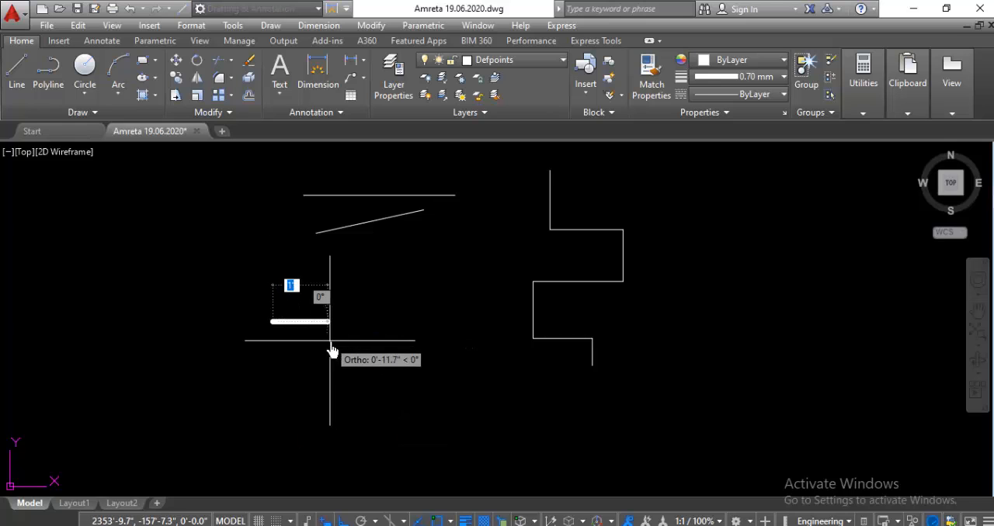
click(433, 345)
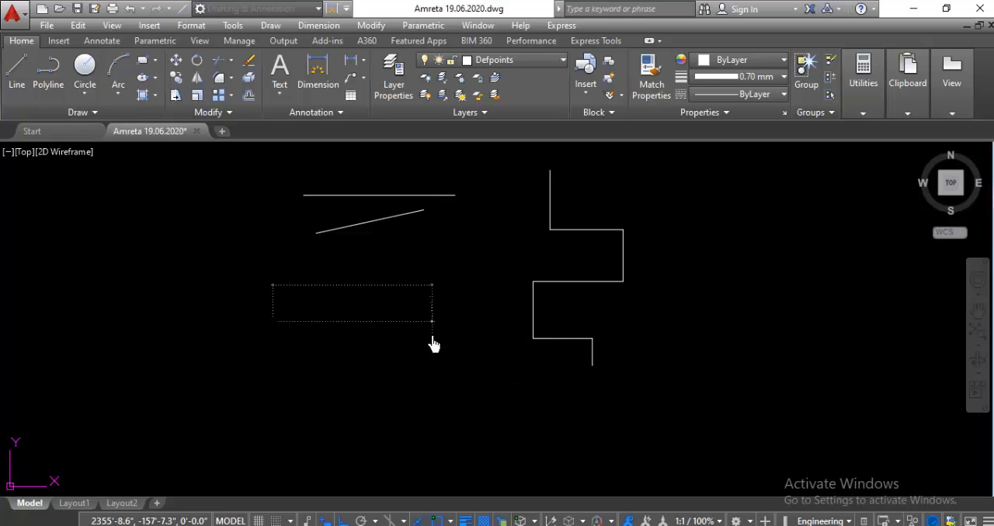
click(433, 404)
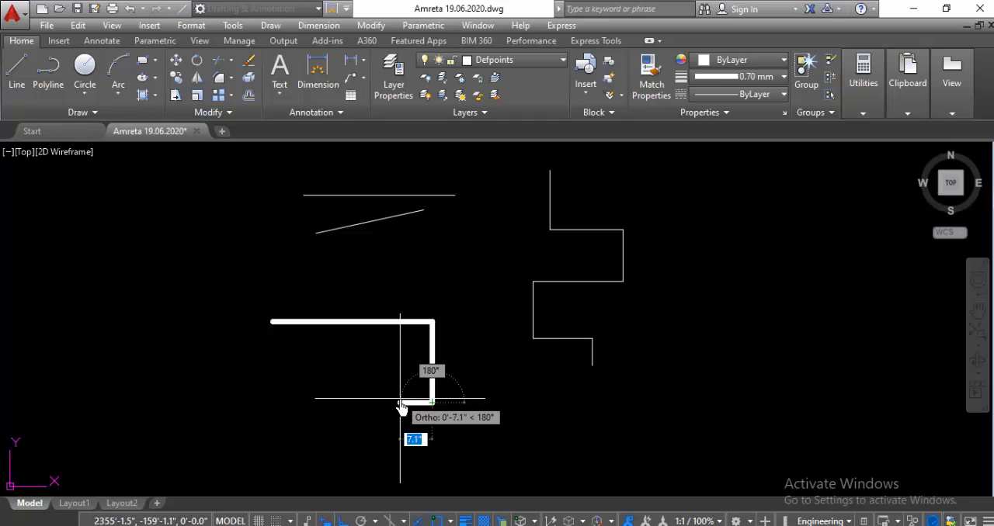
key(Escape)
scroll(424, 301, down, 2)
scroll(412, 349, up, 2)
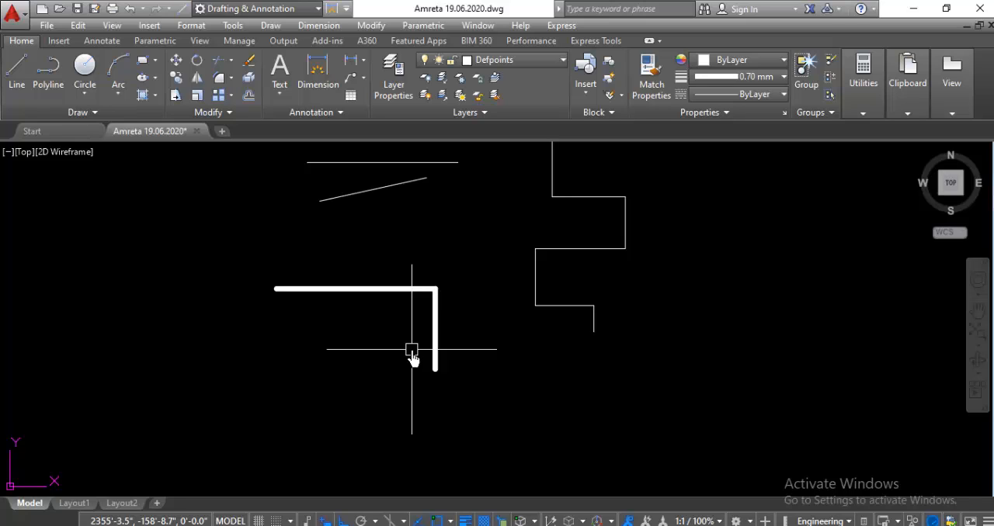
Step: Set the current lineweight to ByLayer in the Lineweight Settings
text(L)
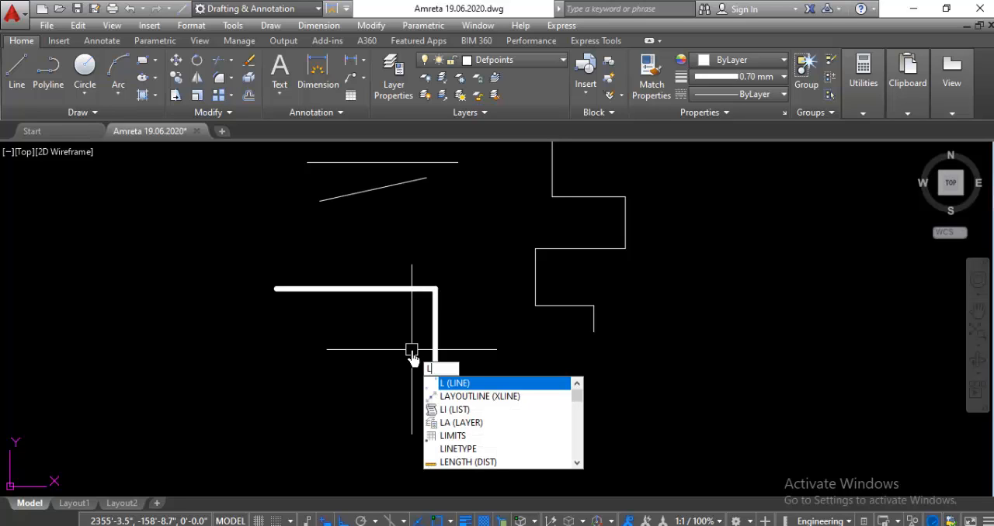
text(W)
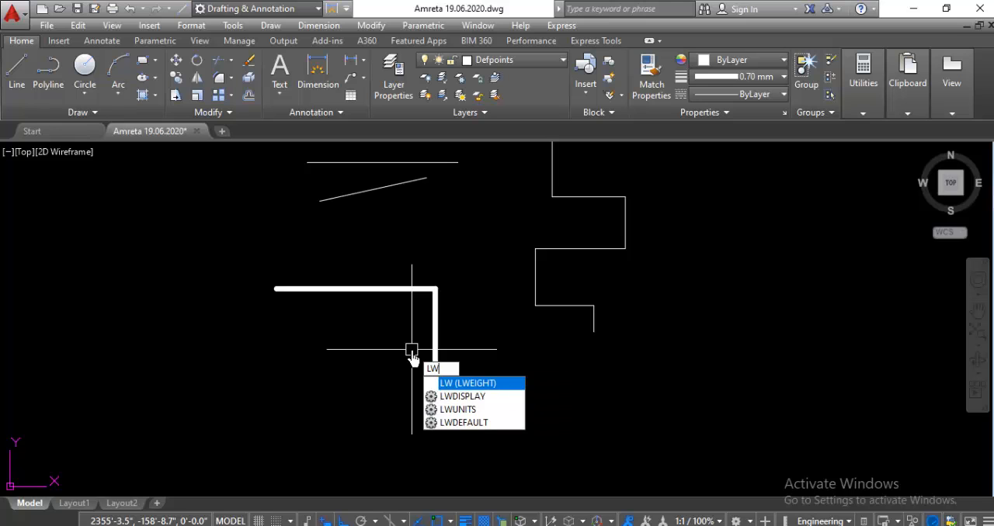
key(Return)
scroll(408, 268, up, 4)
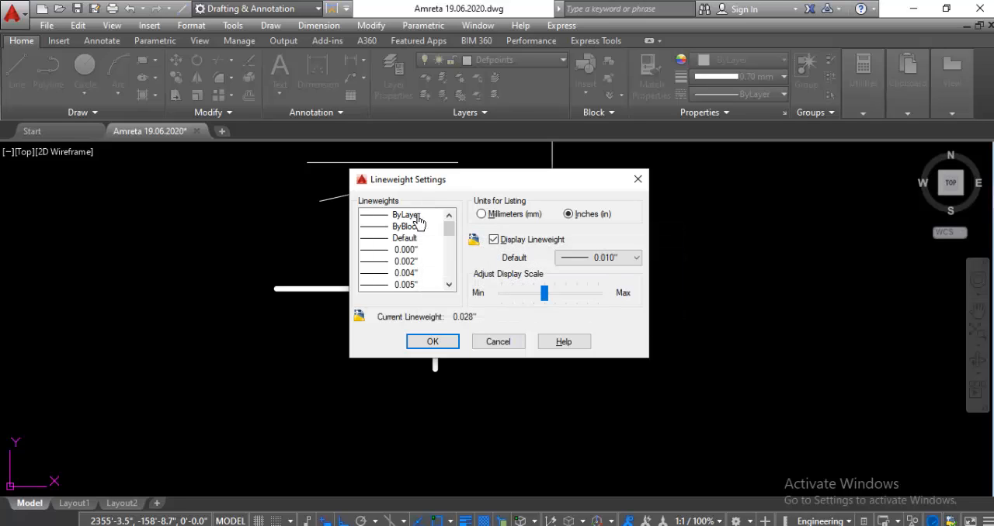
click(418, 222)
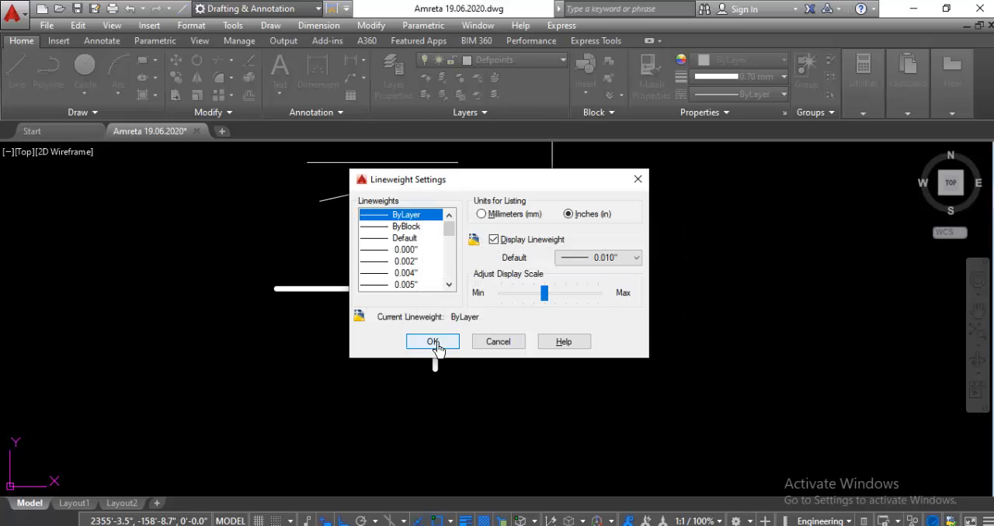
click(433, 342)
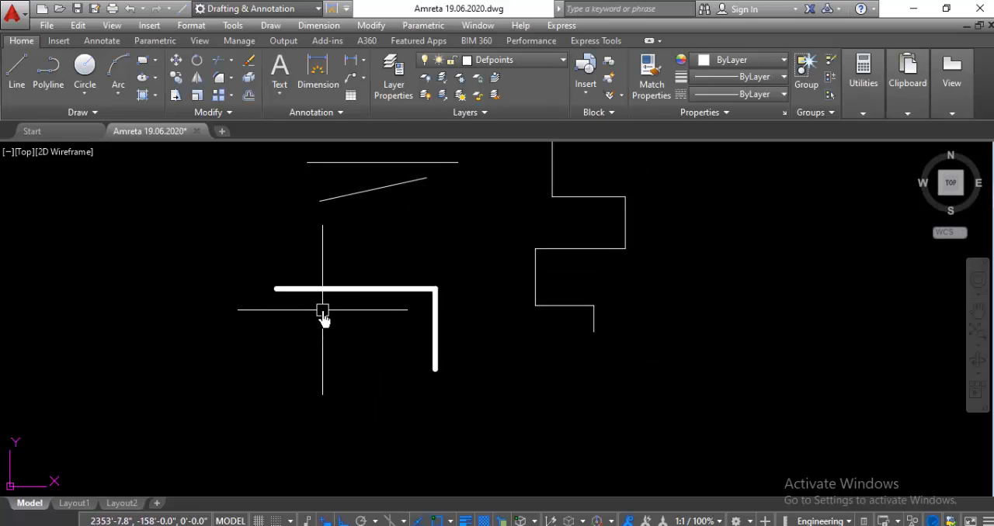
Step: Draw a single horizontal line between the slanted line and the thick L-shaped segments
text(L)
key(Return)
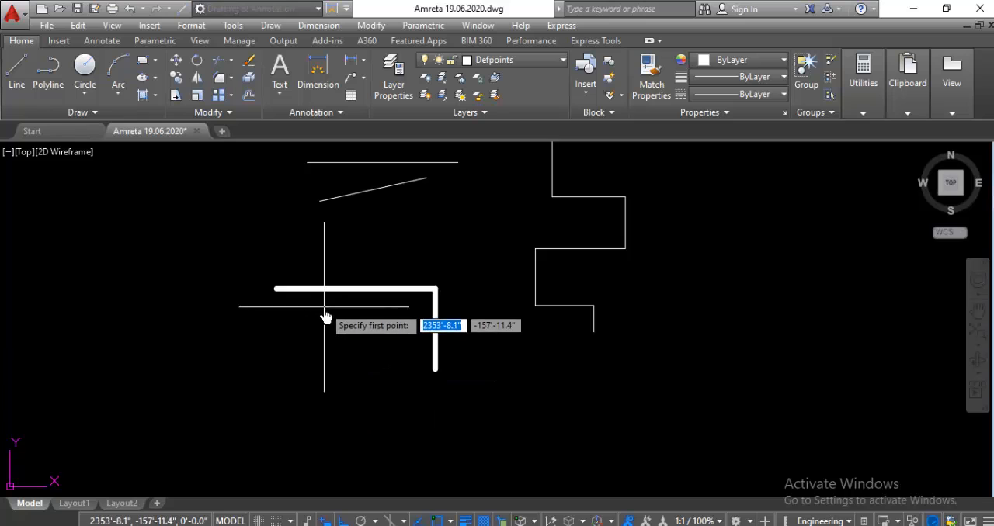
click(295, 247)
click(413, 247)
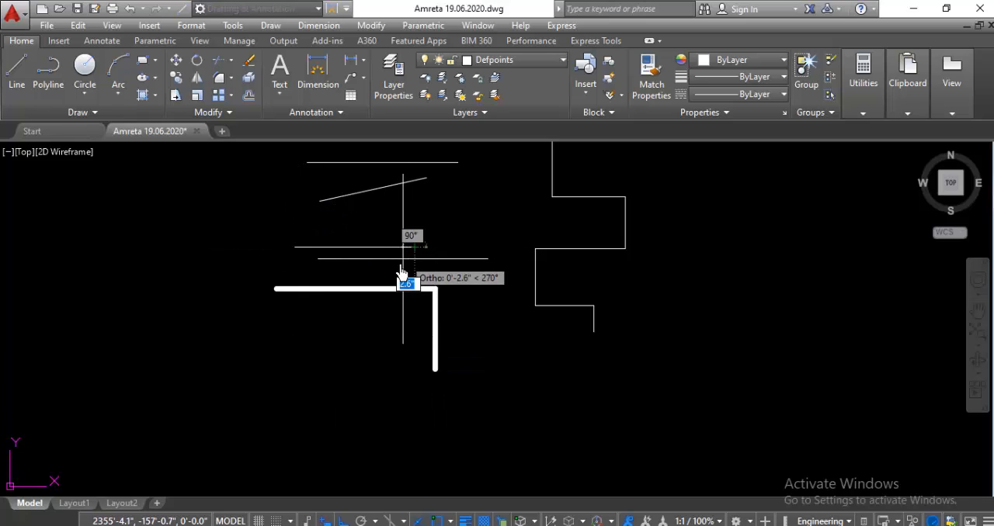
key(Escape)
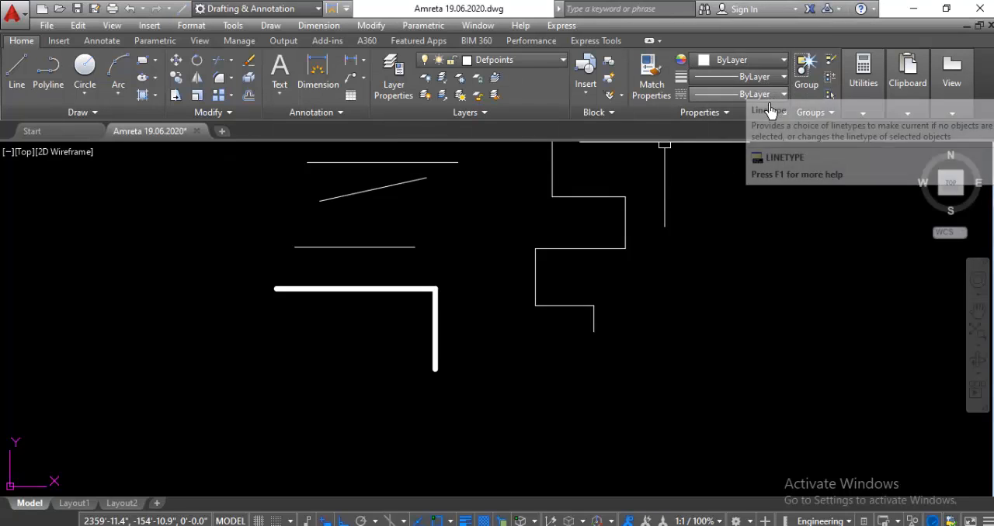
Step: Set the current lineweight to 1.00 mm in the object properties
click(781, 79)
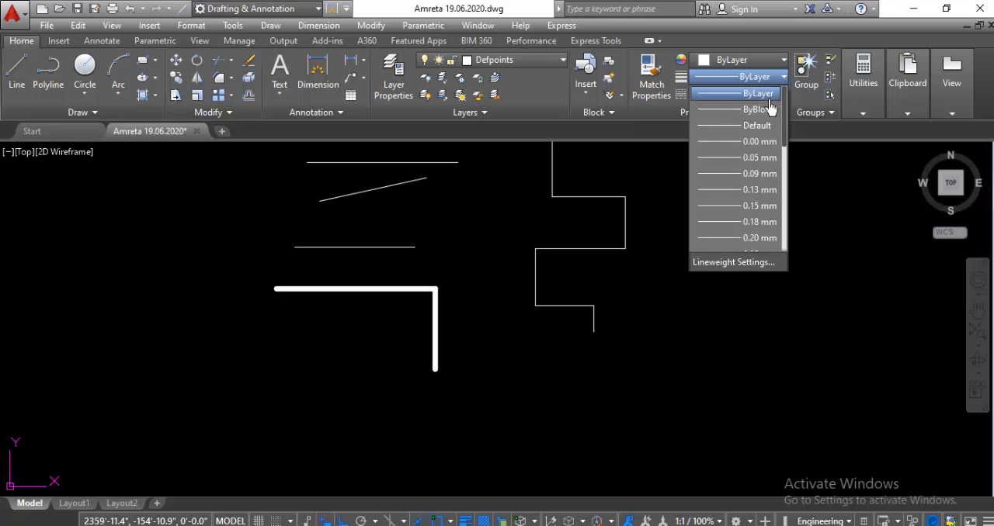
scroll(750, 209, down, 3)
scroll(753, 203, down, 2)
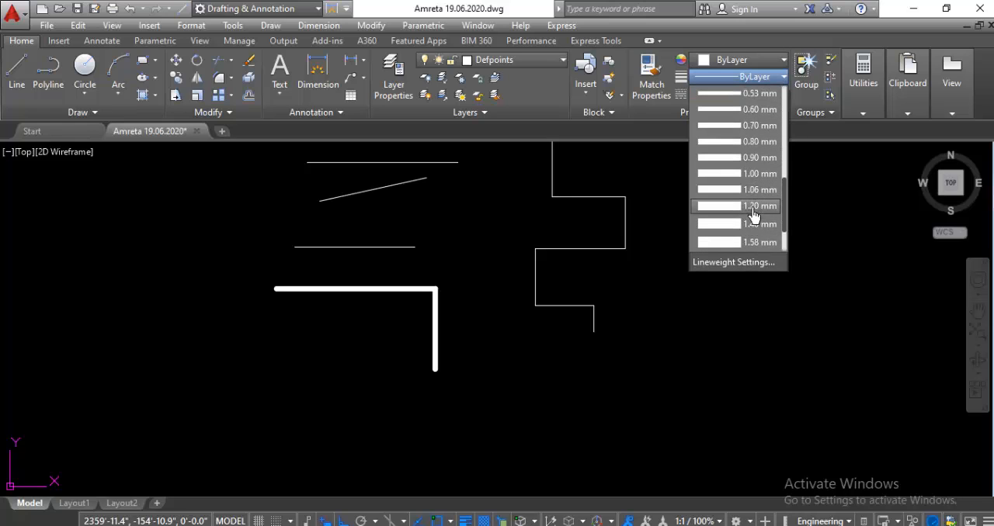
scroll(744, 180, up, 1)
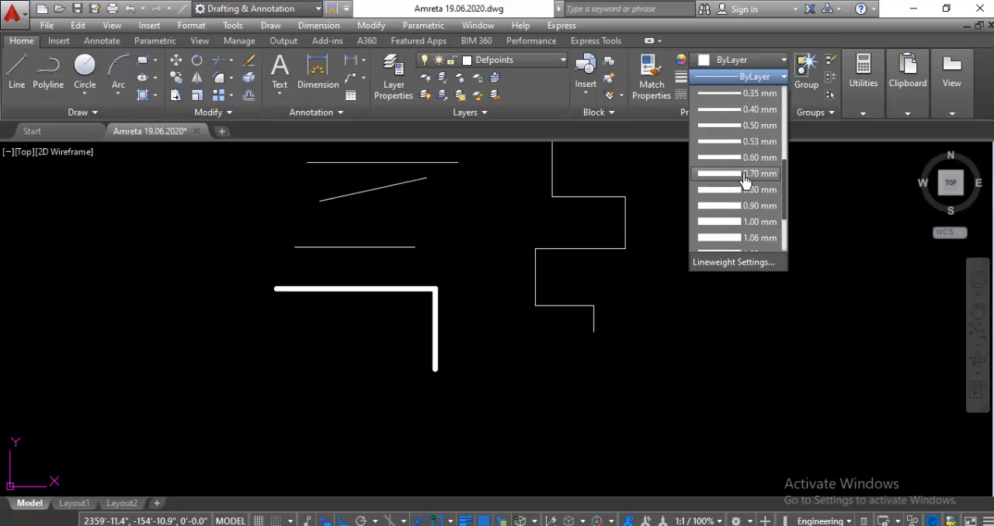
click(725, 223)
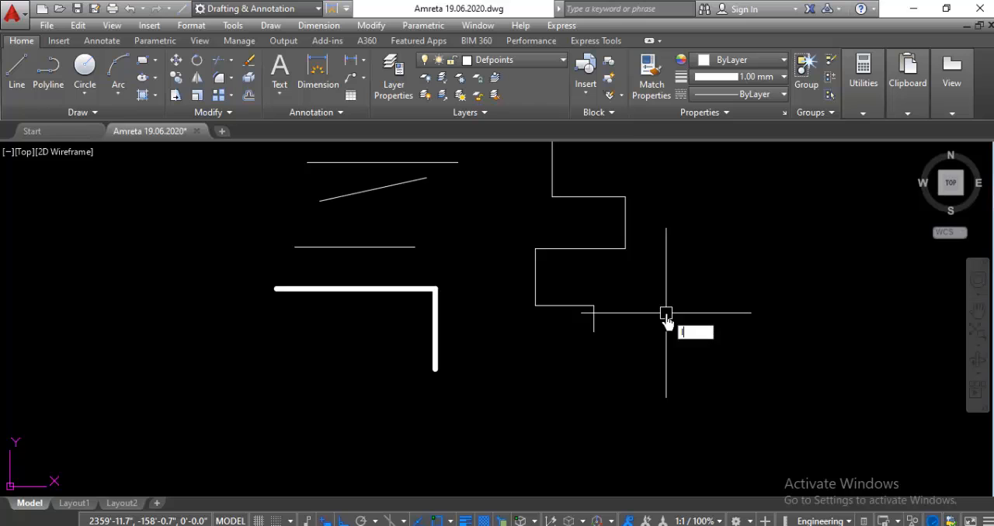
Step: Draw a horizontal line about 2'-1.5" long to the right of the stepped chain, followed by a connected downward segment
key(Return)
click(680, 270)
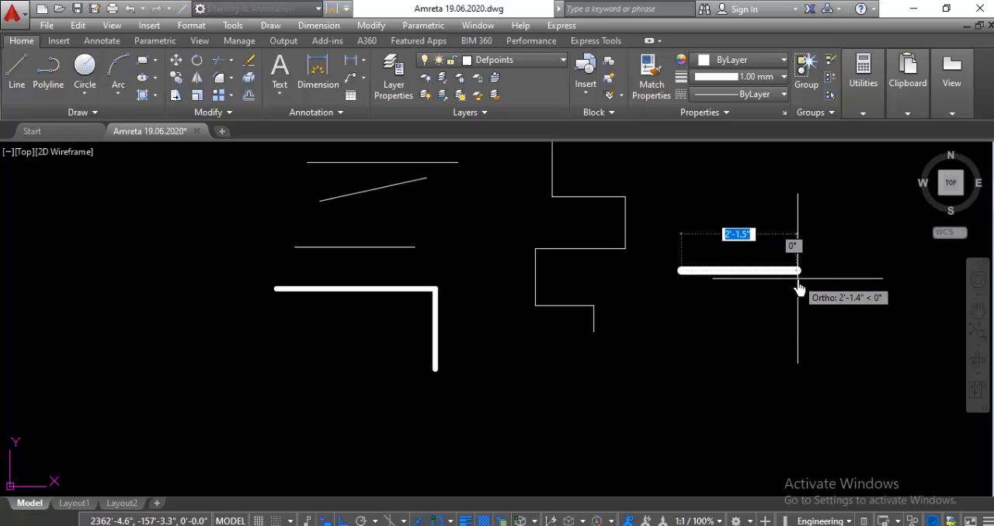
click(798, 289)
click(795, 340)
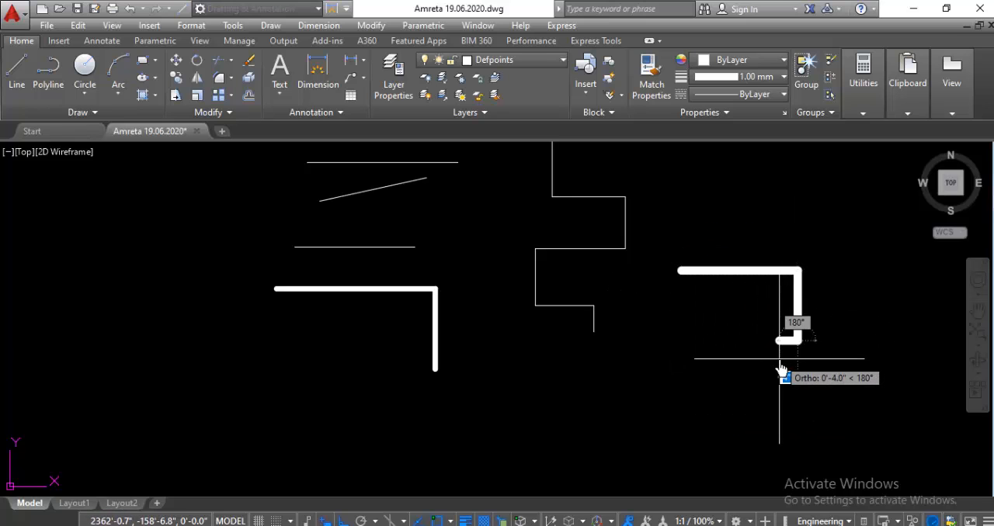
key(Escape)
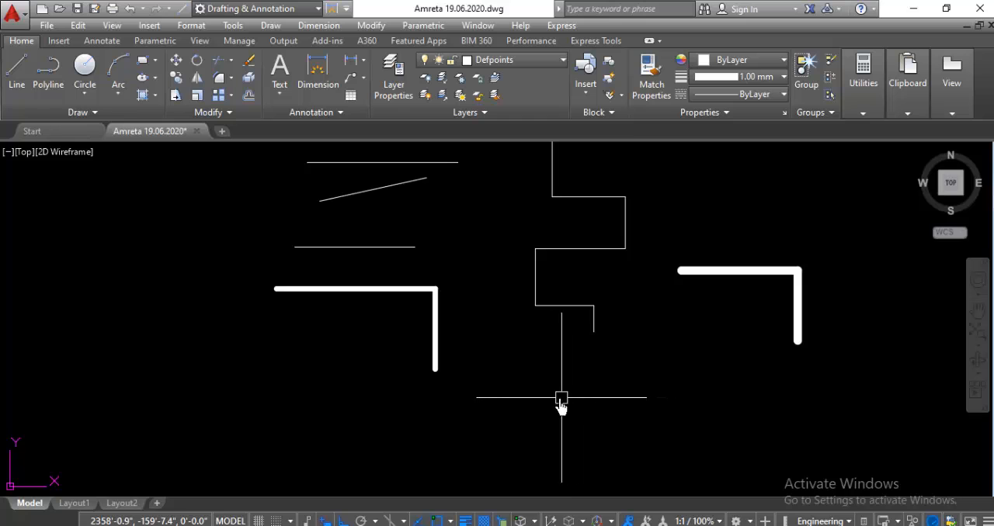
Step: Return the current lineweight from the object properties to ByLayer
click(773, 77)
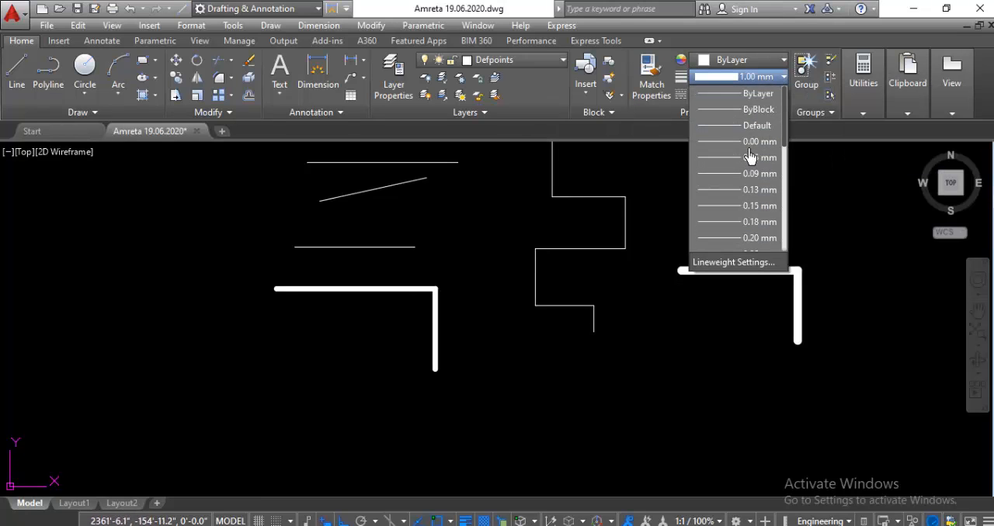
click(757, 94)
scroll(689, 215, down, 2)
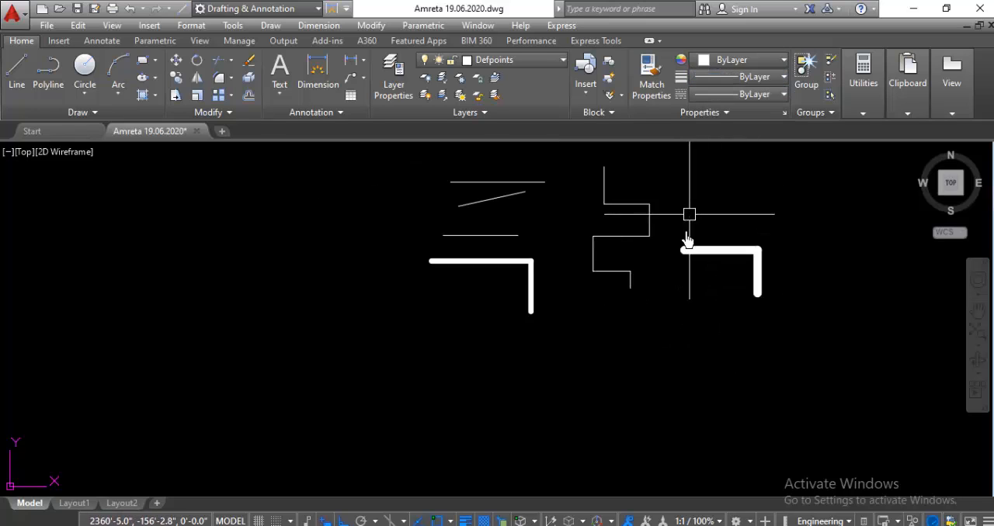
scroll(588, 356, up, 2)
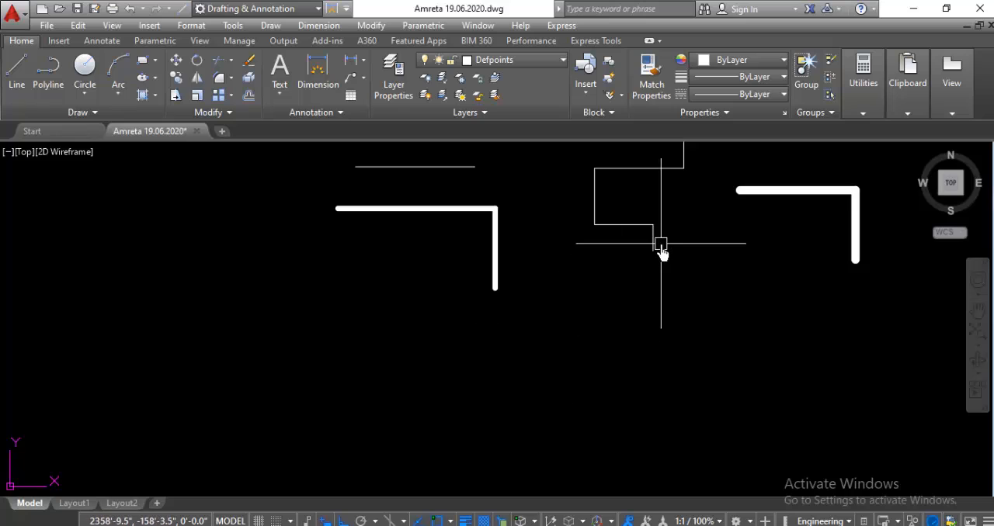
scroll(664, 240, up, 2)
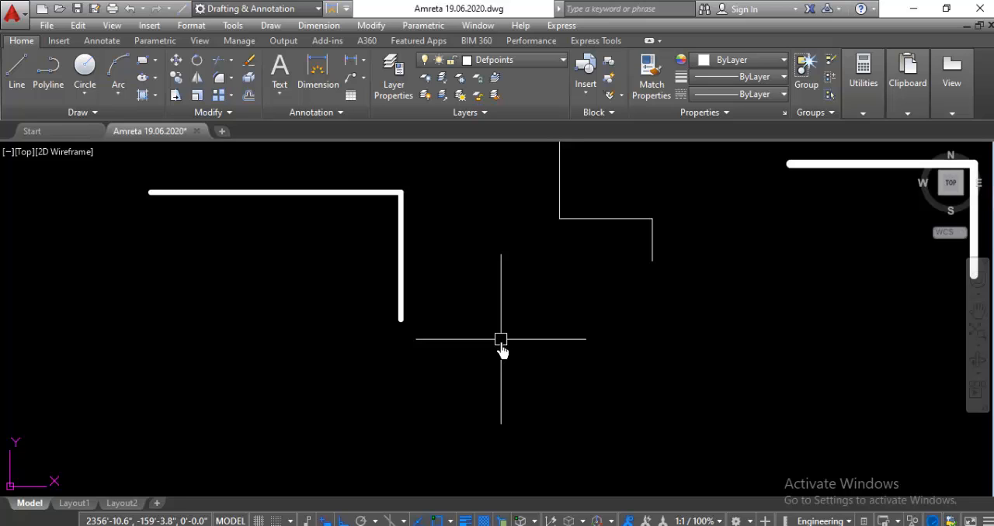
Step: Open the Color command, look through the True Color and Color Books options, and set the current color to index color red
text(COL)
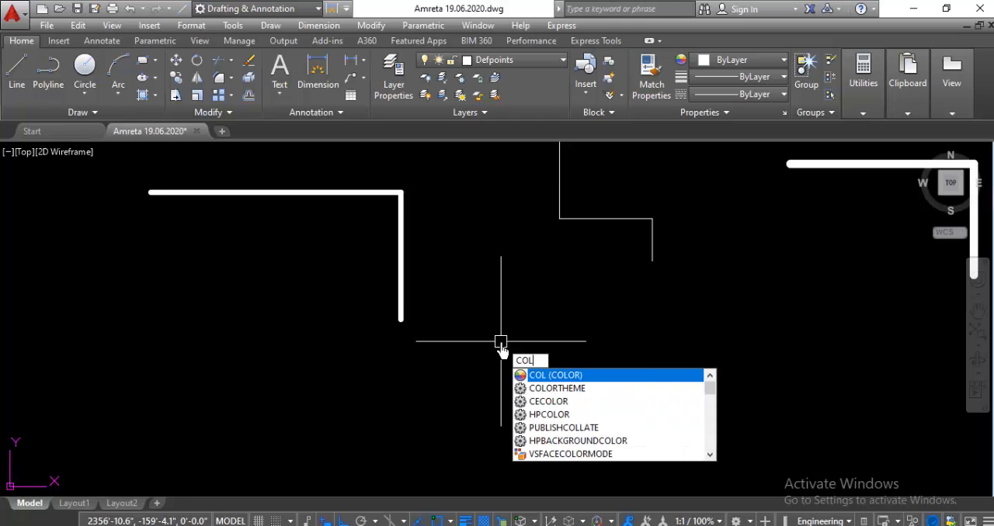
key(Return)
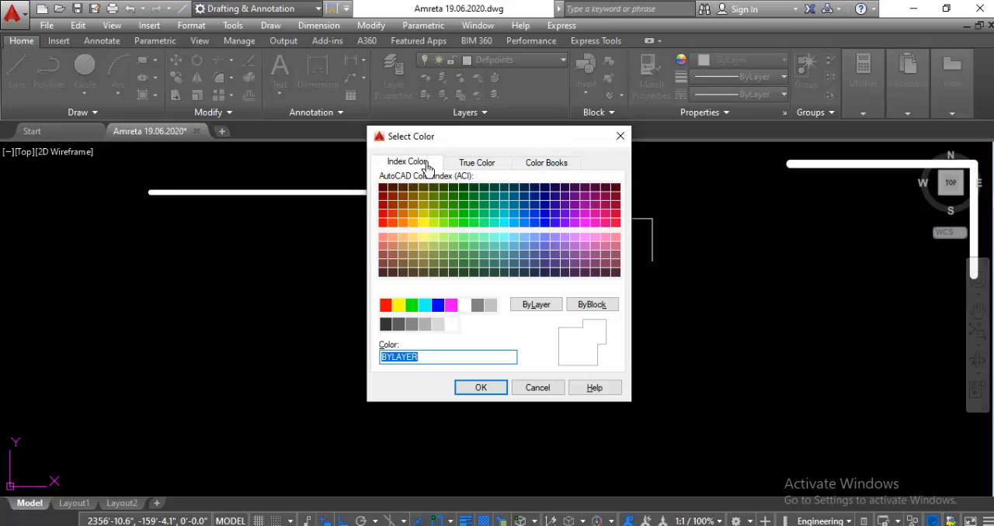
click(480, 168)
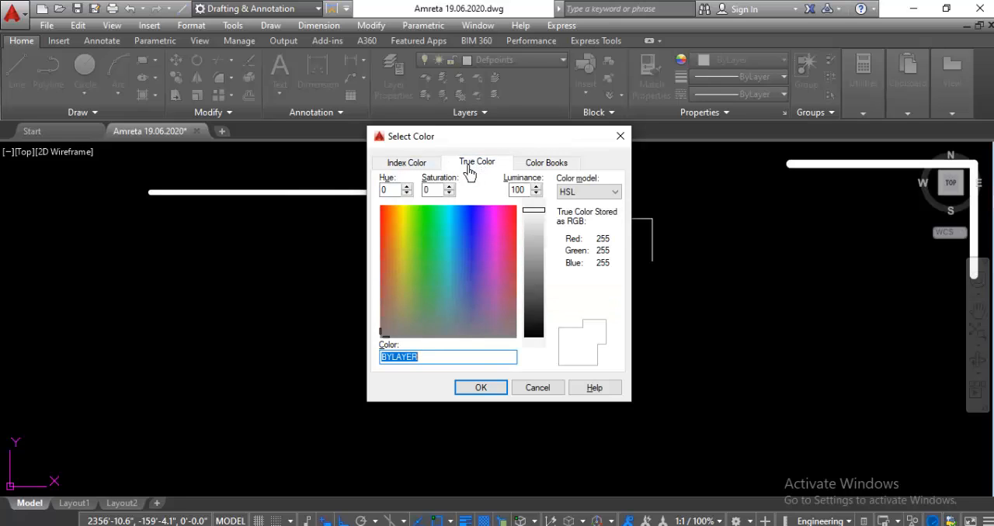
click(531, 165)
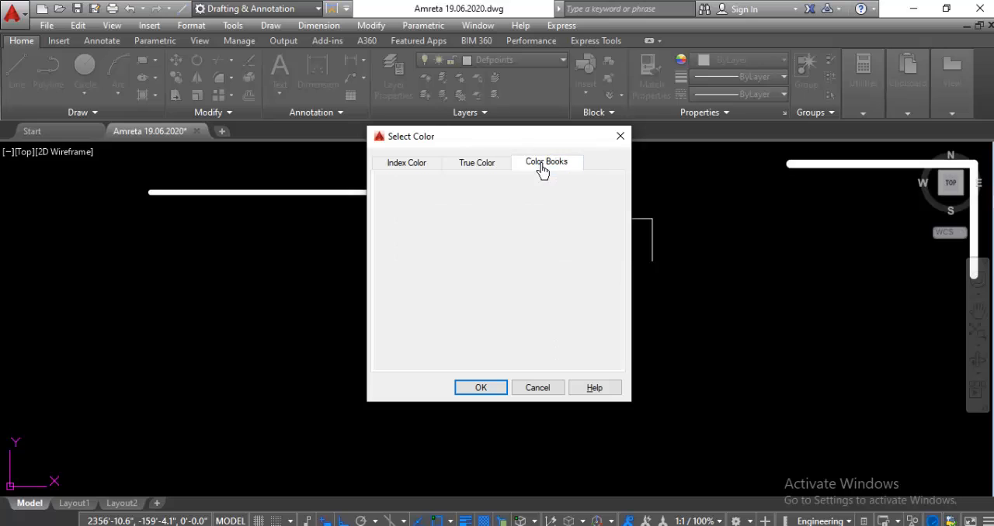
click(474, 165)
click(410, 165)
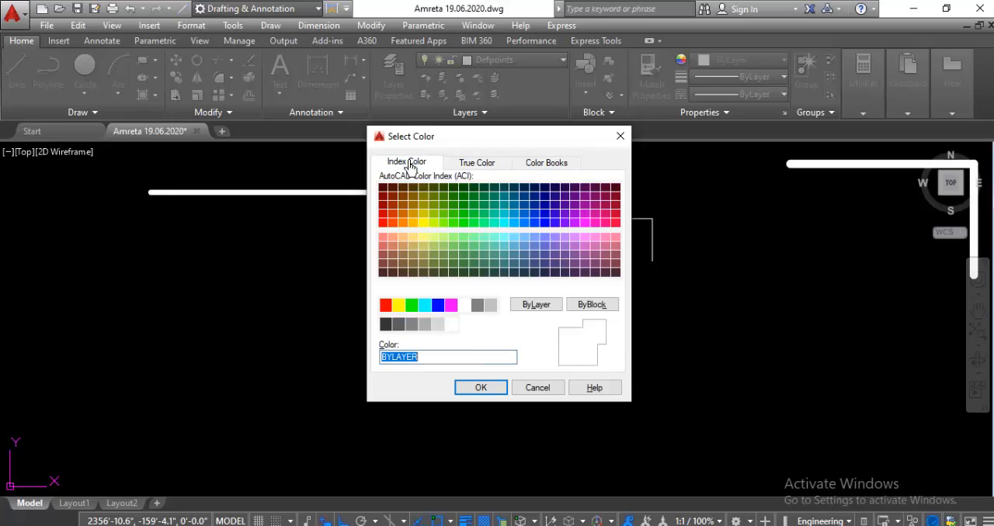
click(388, 309)
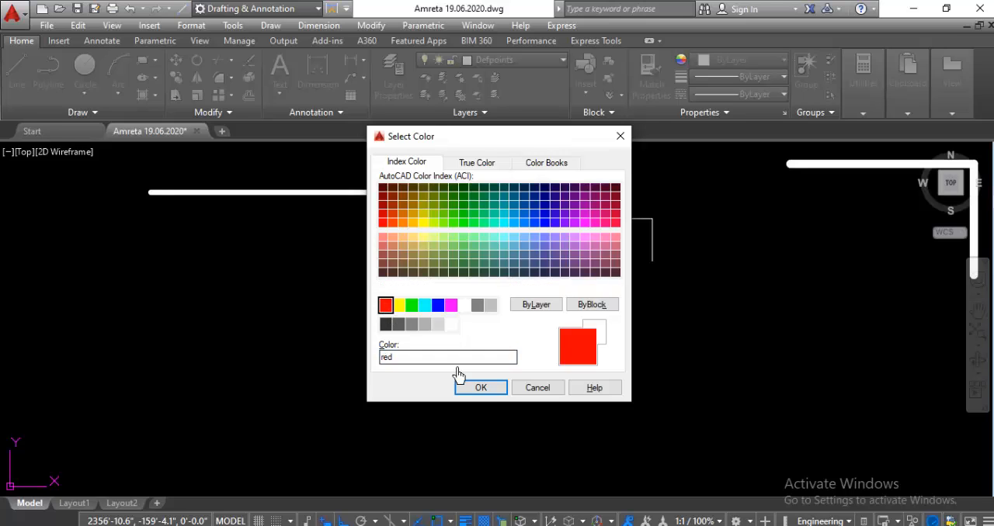
click(482, 391)
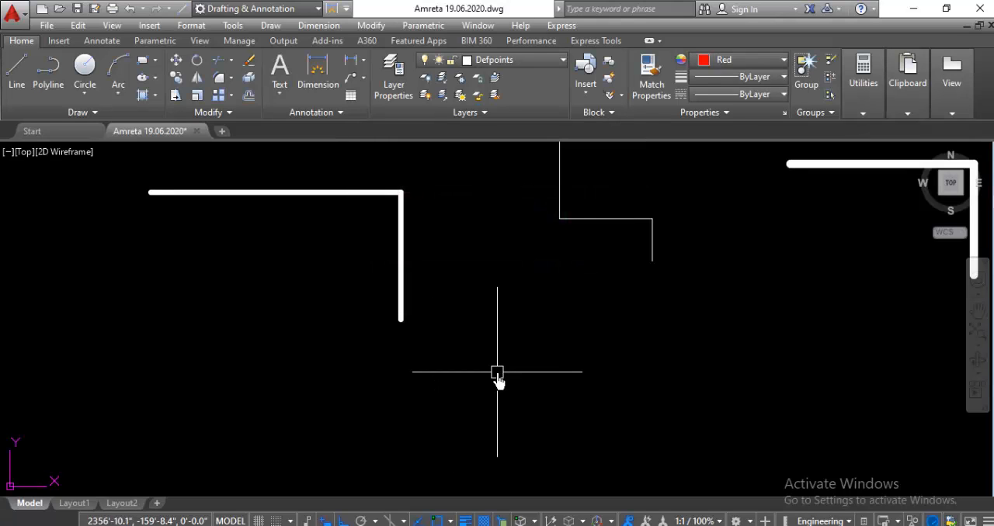
Step: Draw two connected red line segments below the stepped chain, one rightward and one downward
text(L)
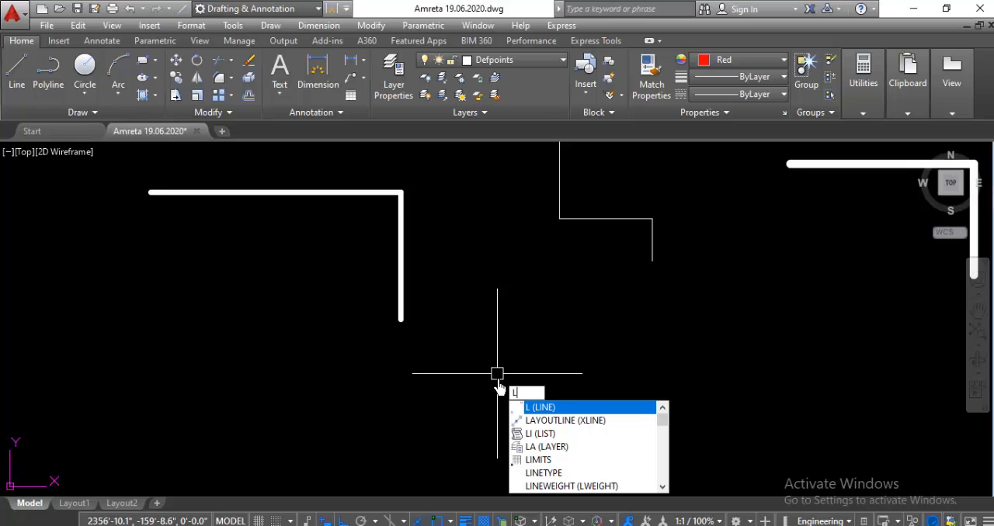
key(Return)
click(497, 333)
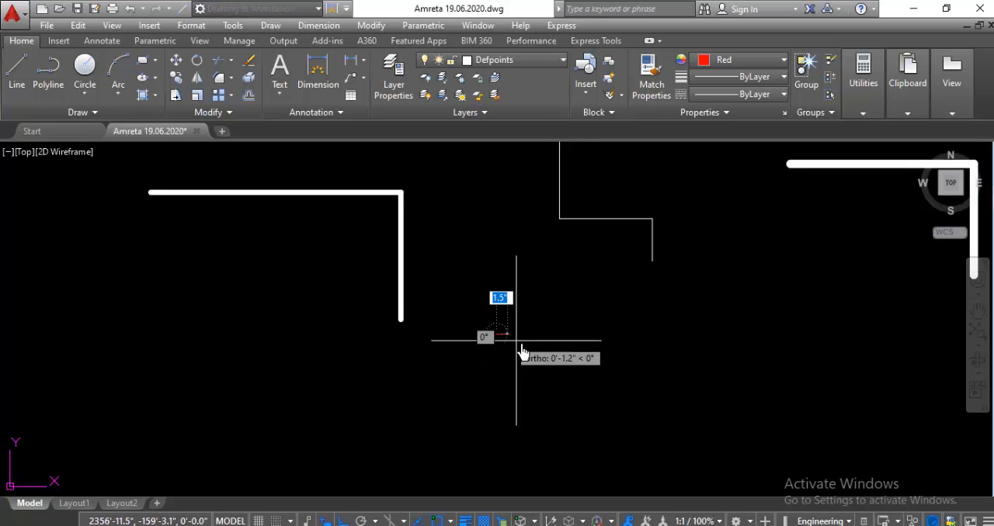
click(662, 365)
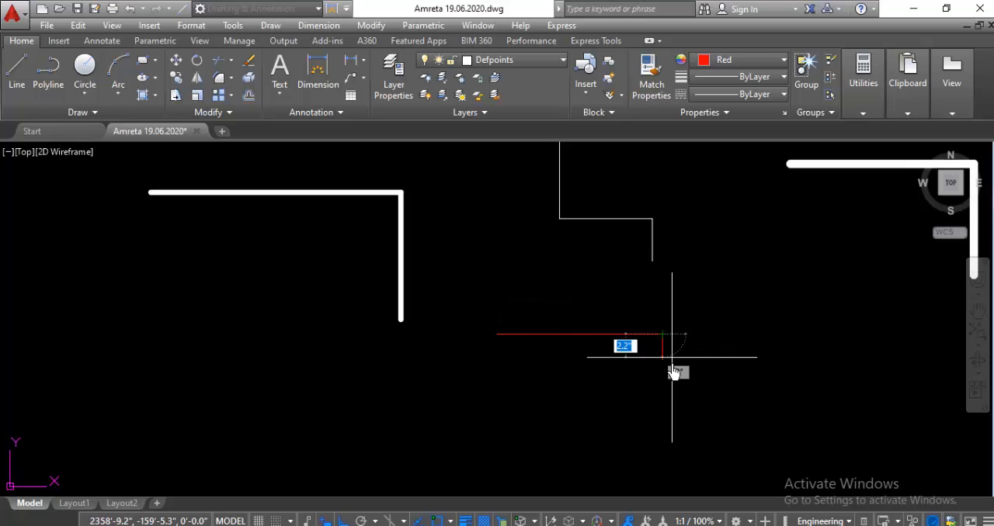
click(672, 388)
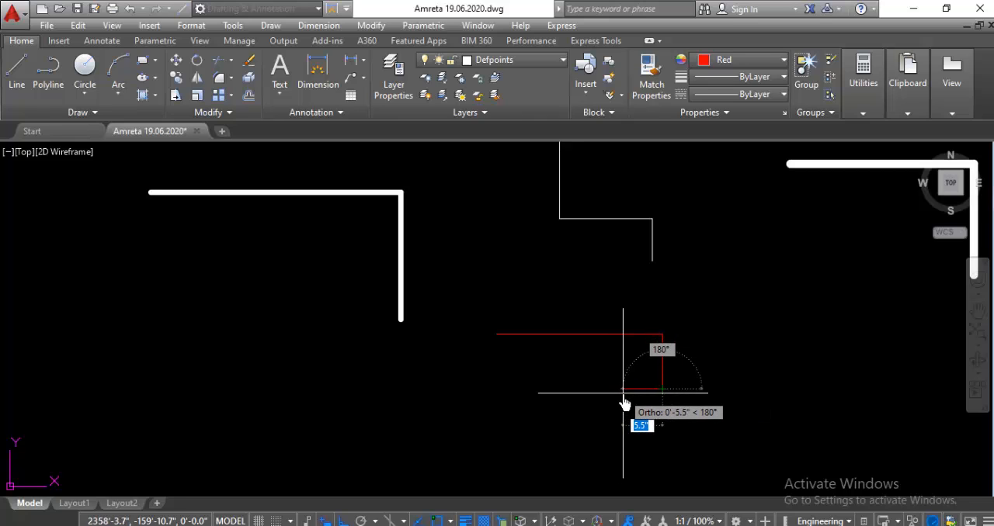
key(Escape)
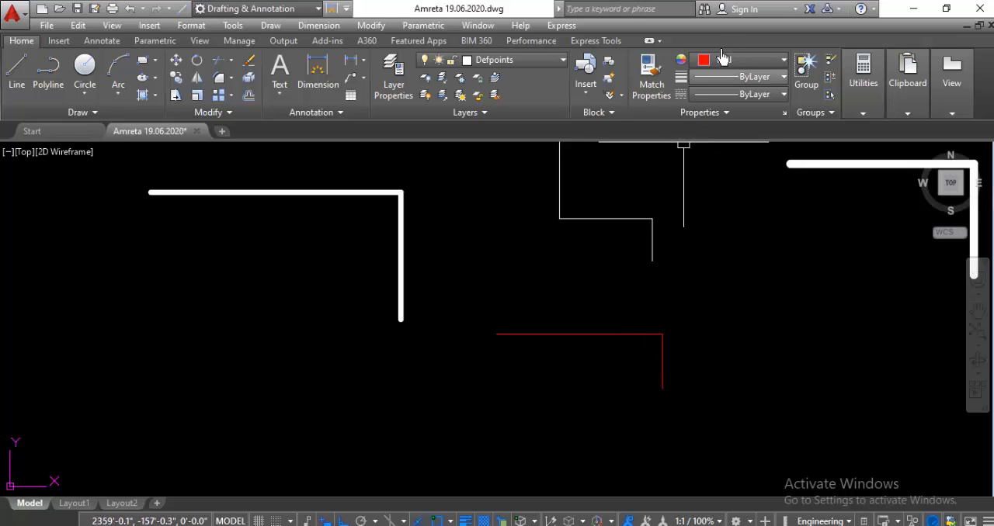
Step: Set the current color to dark green 19,103,52 and draw two connected line segments, rightward and downward, to the right of the red pair
click(784, 62)
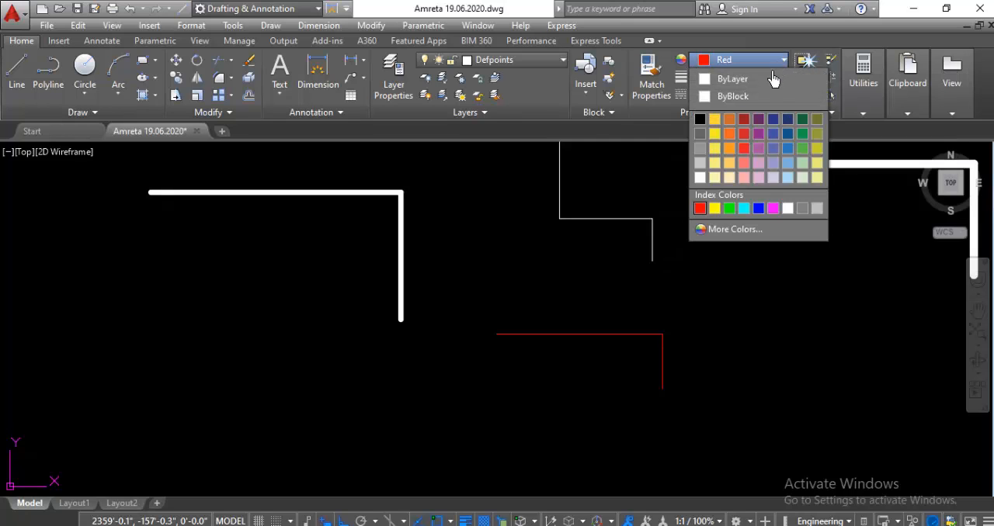
click(802, 120)
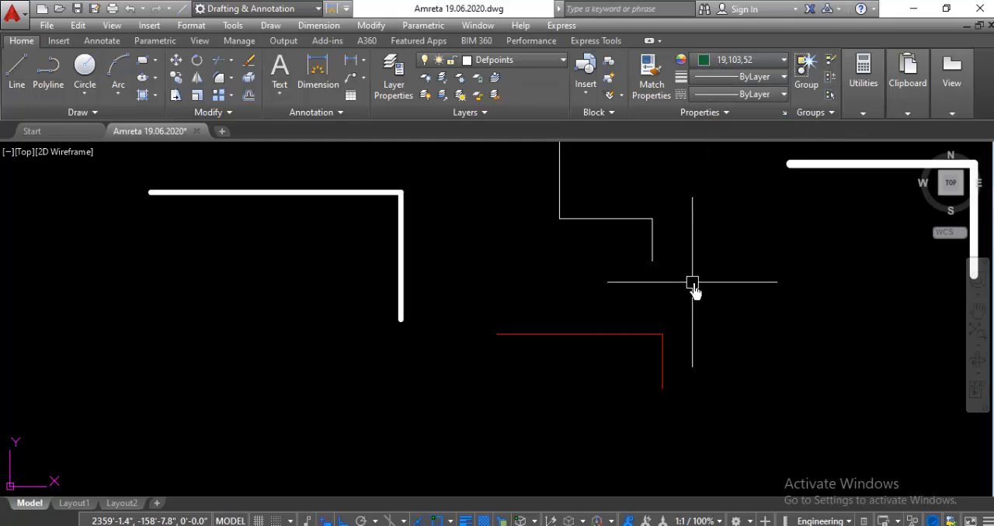
key(Return)
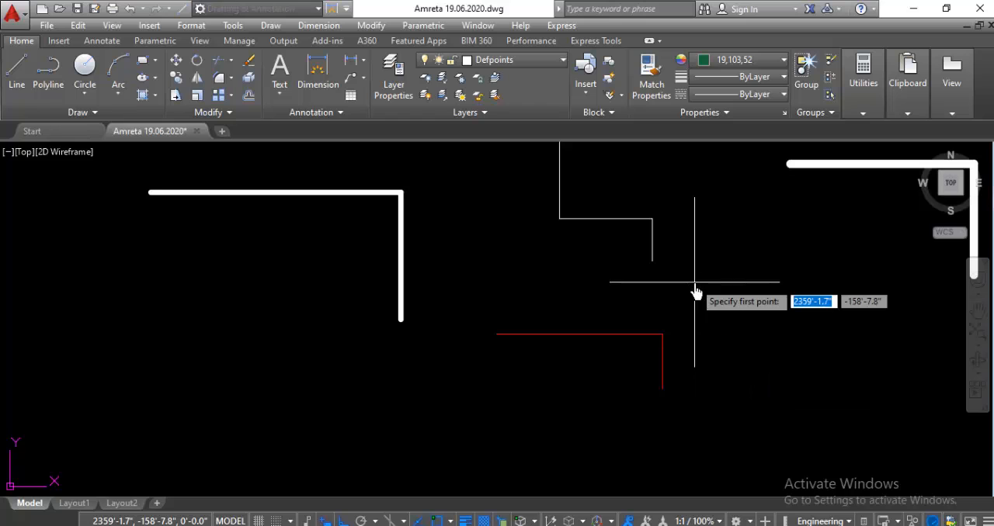
click(705, 287)
click(827, 310)
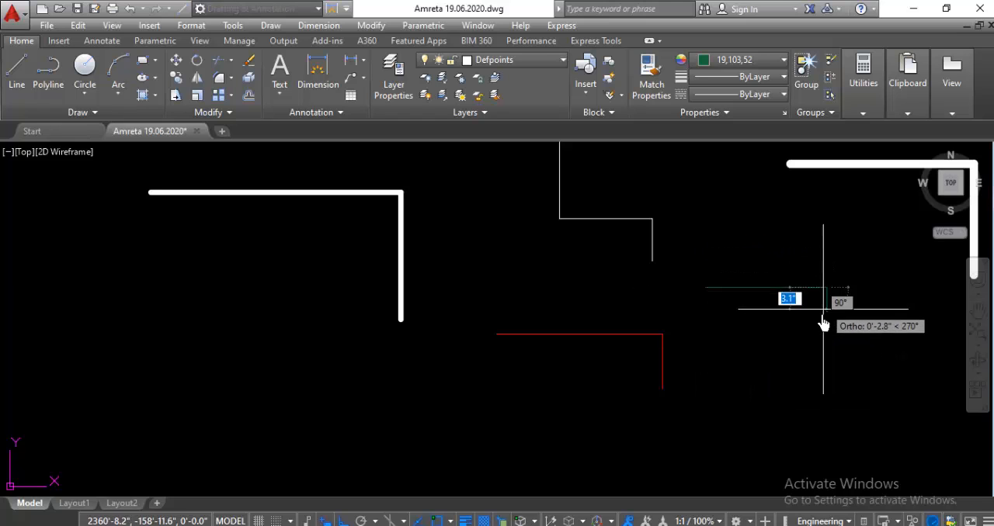
click(826, 373)
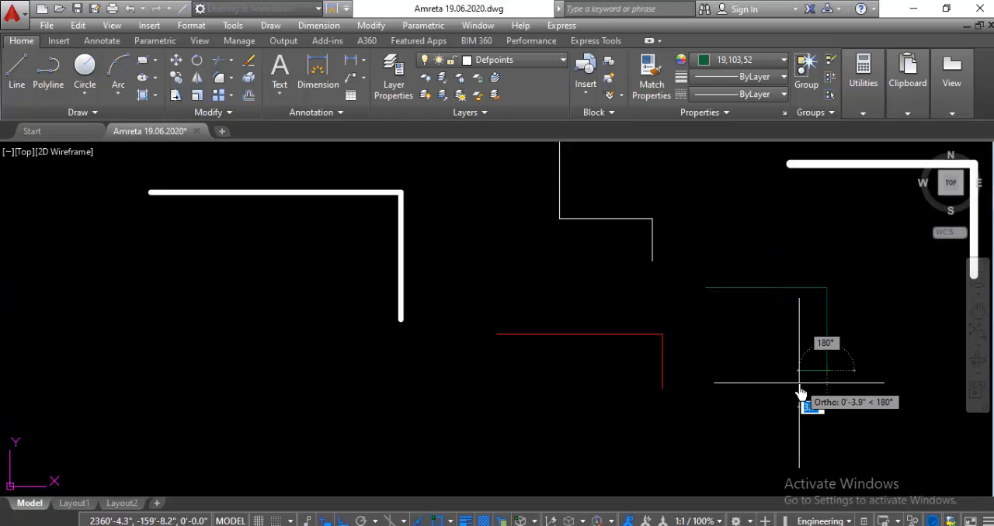
key(Escape)
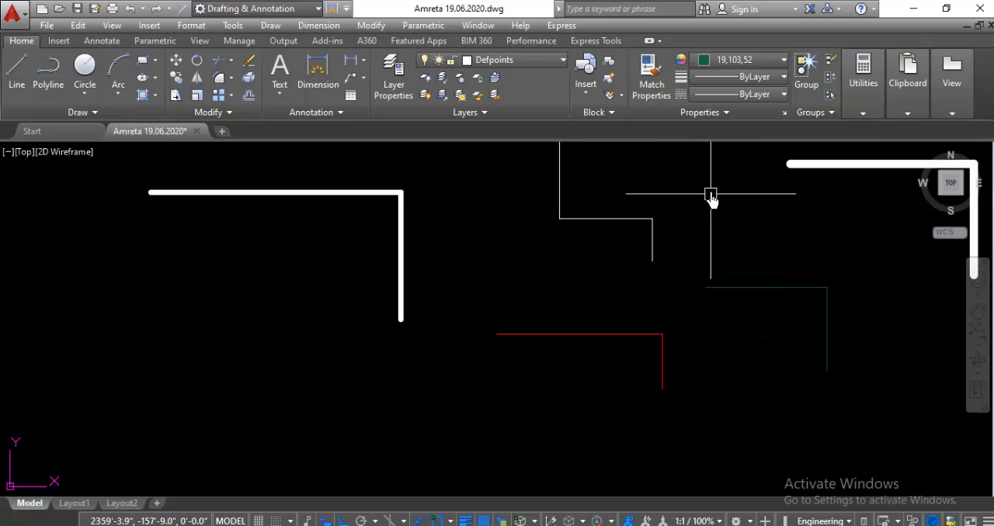
scroll(633, 226, down, 2)
scroll(600, 303, up, 2)
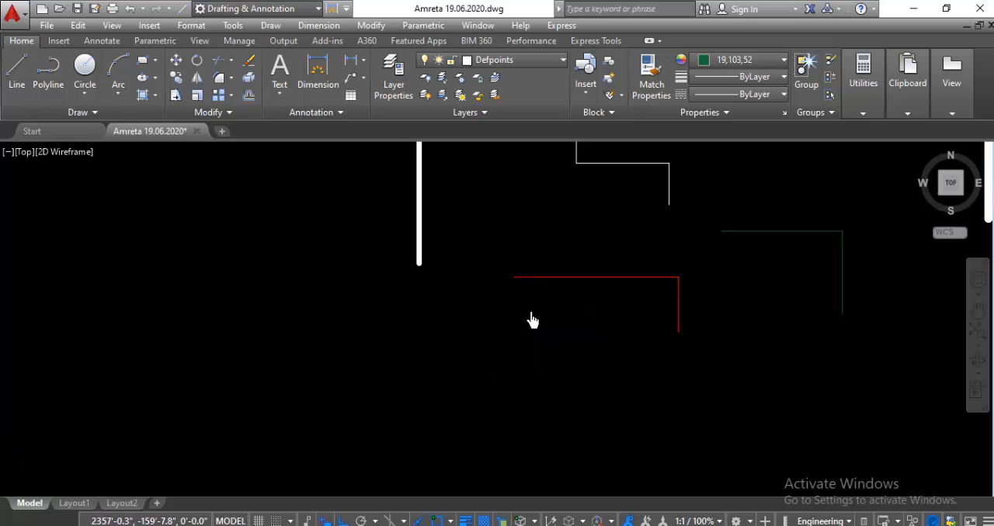
scroll(504, 330, down, 4)
scroll(494, 349, up, 2)
scroll(494, 350, up, 2)
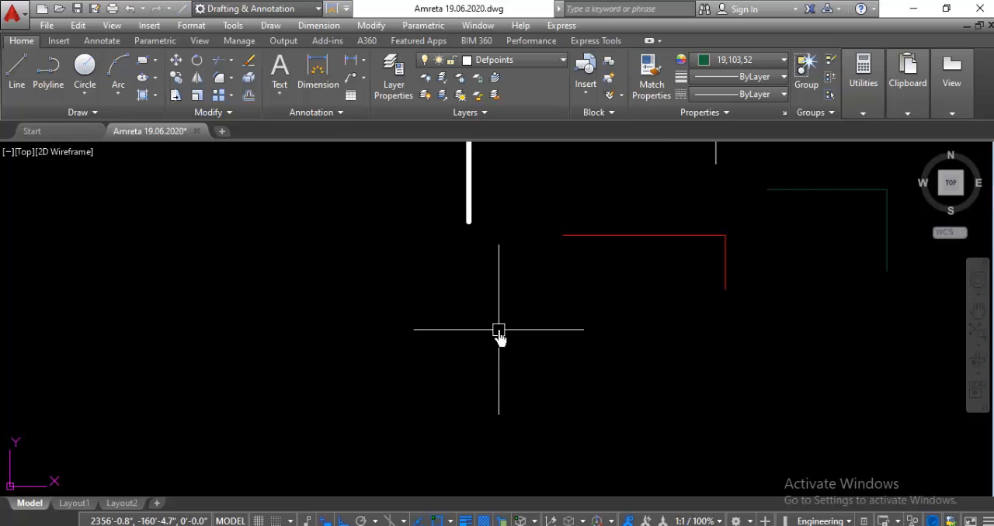
scroll(422, 257, down, 2)
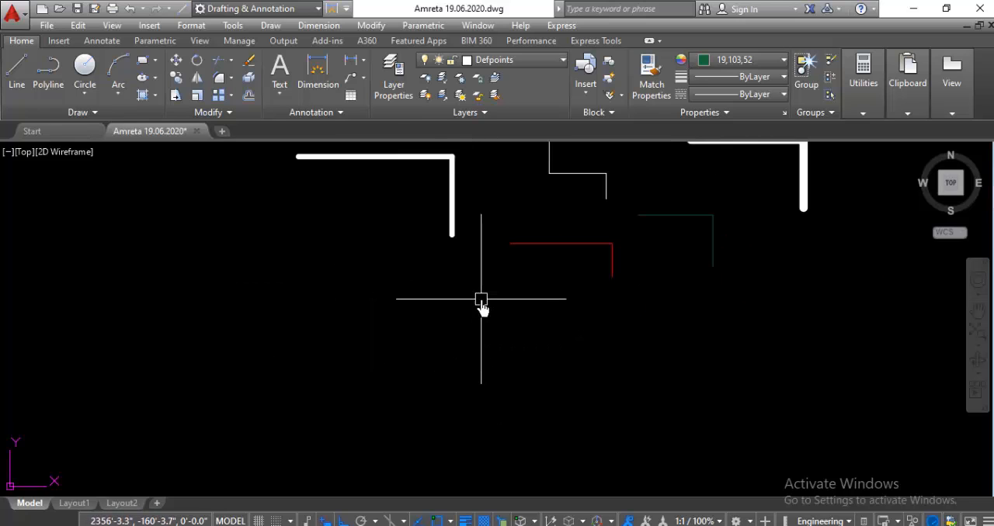
scroll(480, 299, up, 2)
scroll(472, 260, down, 2)
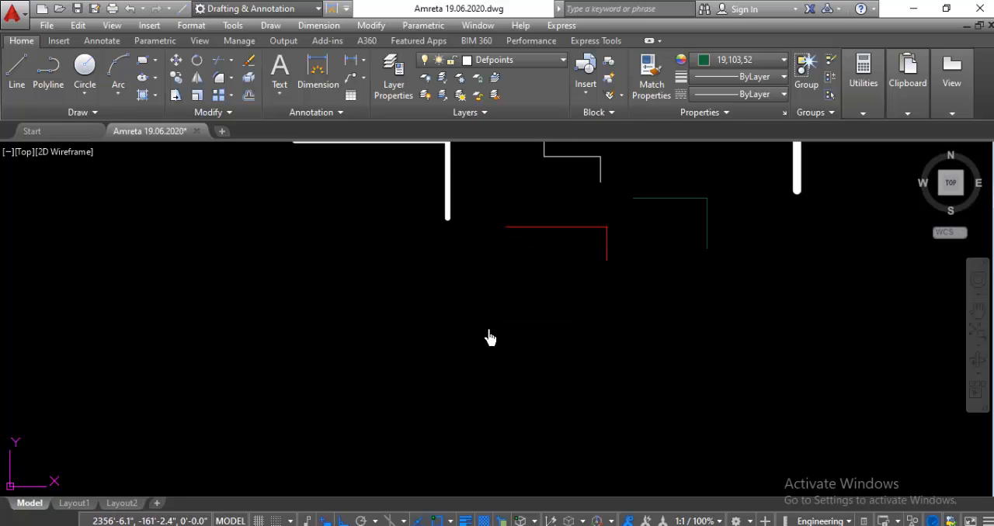
scroll(506, 296, up, 2)
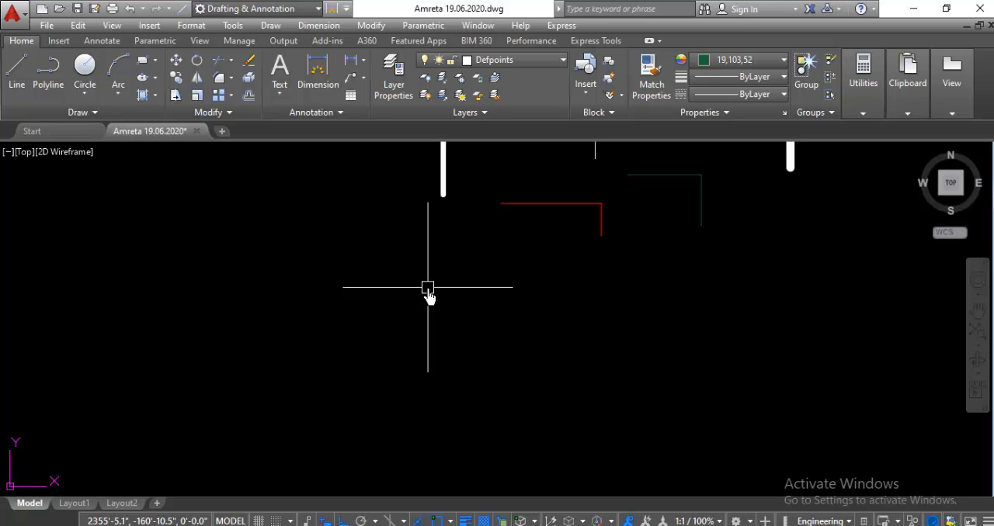
Step: Try to load the DIVIDE linetype from acadiso.lin in the Linetype Manager, and select DIVIDE among the loaded linetypes
text(L)
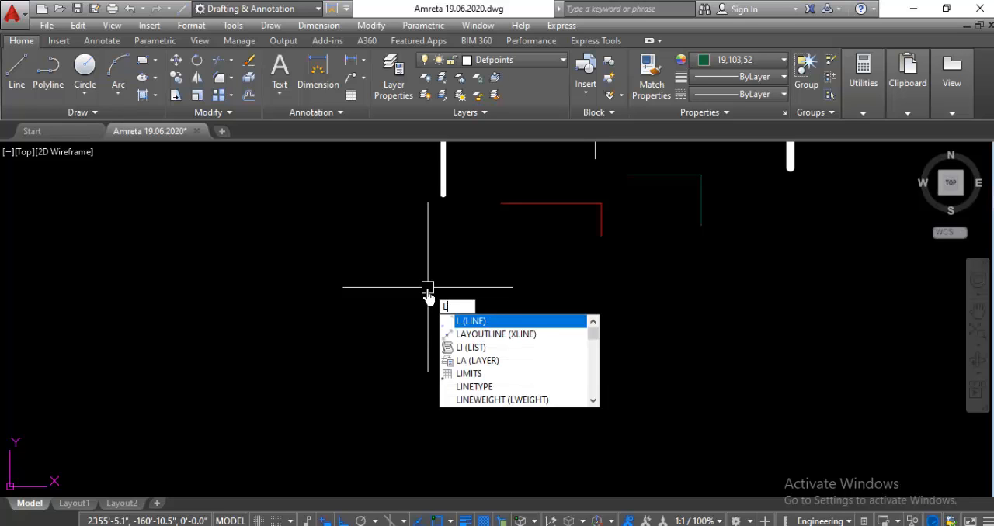
text(T)
key(Return)
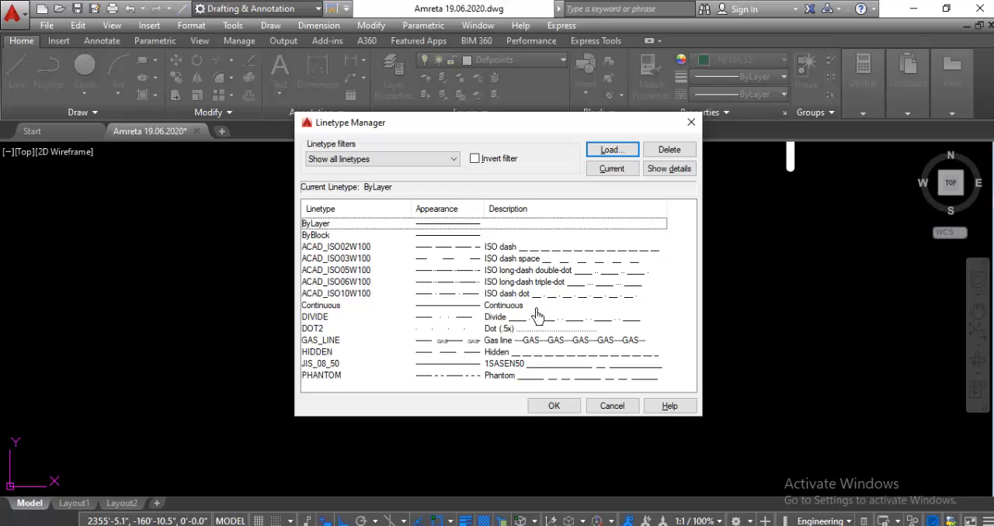
click(612, 151)
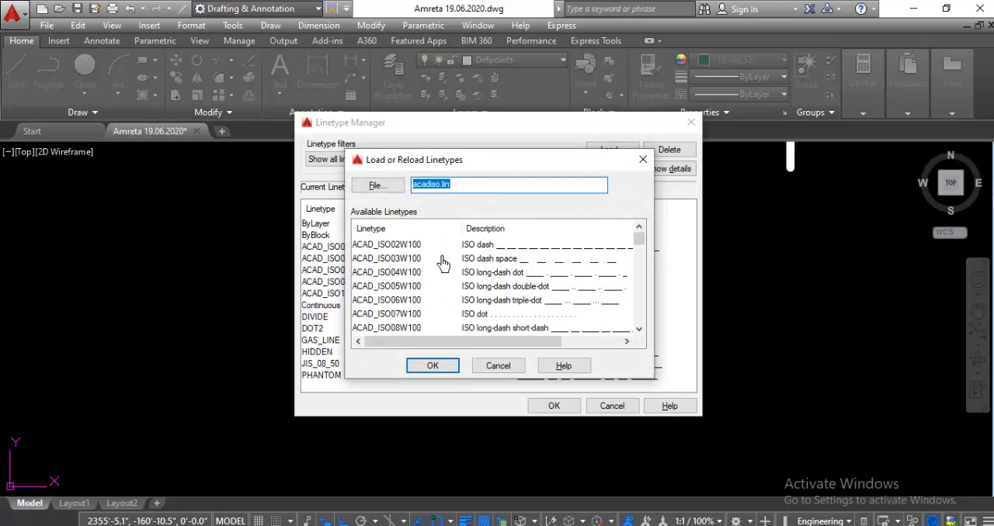
scroll(519, 253, down, 3)
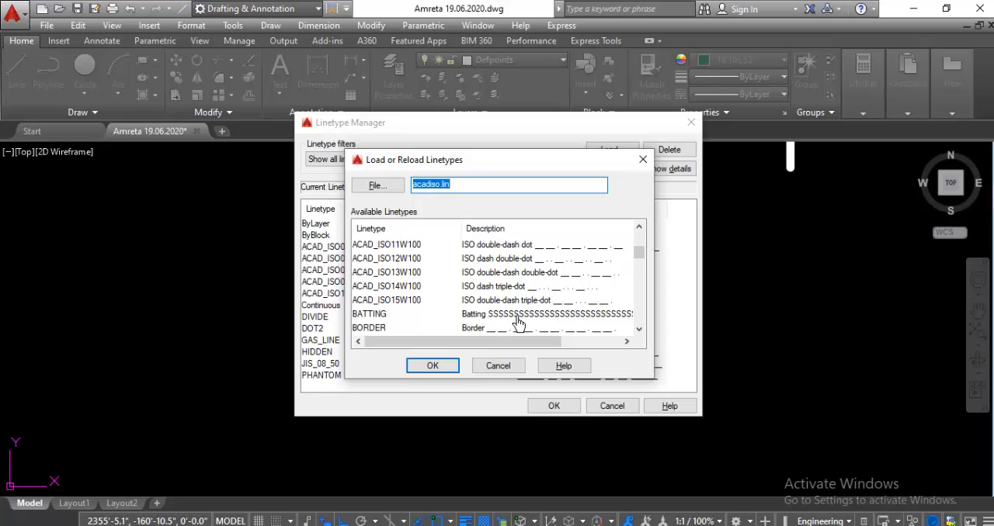
scroll(533, 278, down, 3)
scroll(544, 304, down, 2)
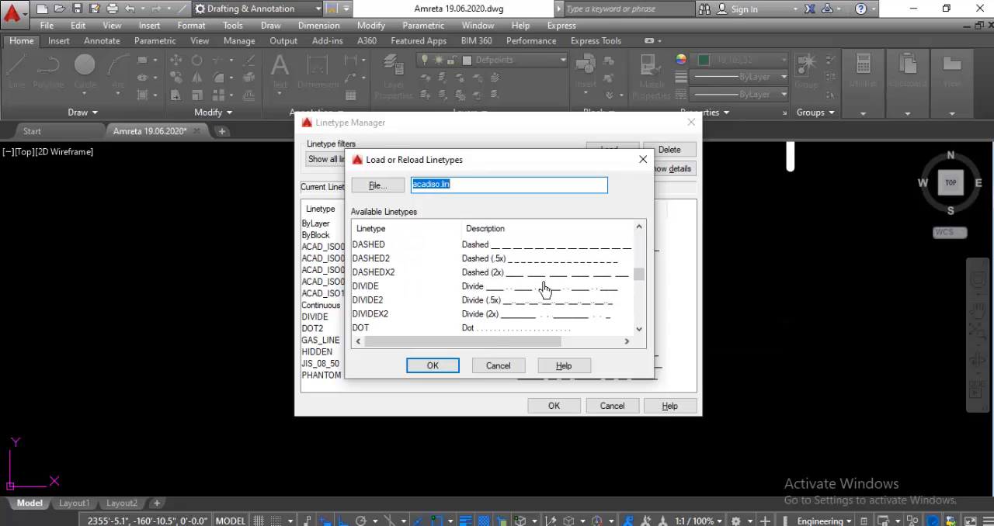
click(475, 287)
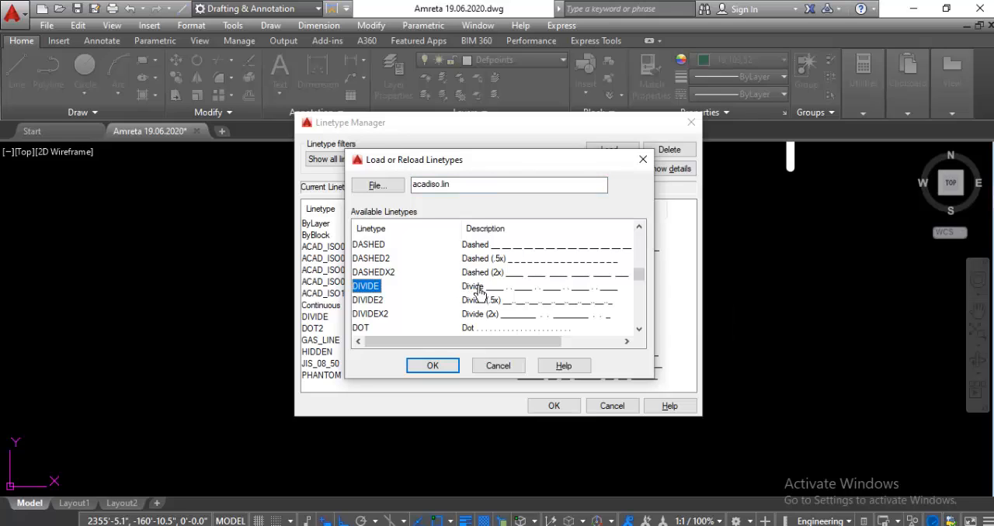
click(443, 368)
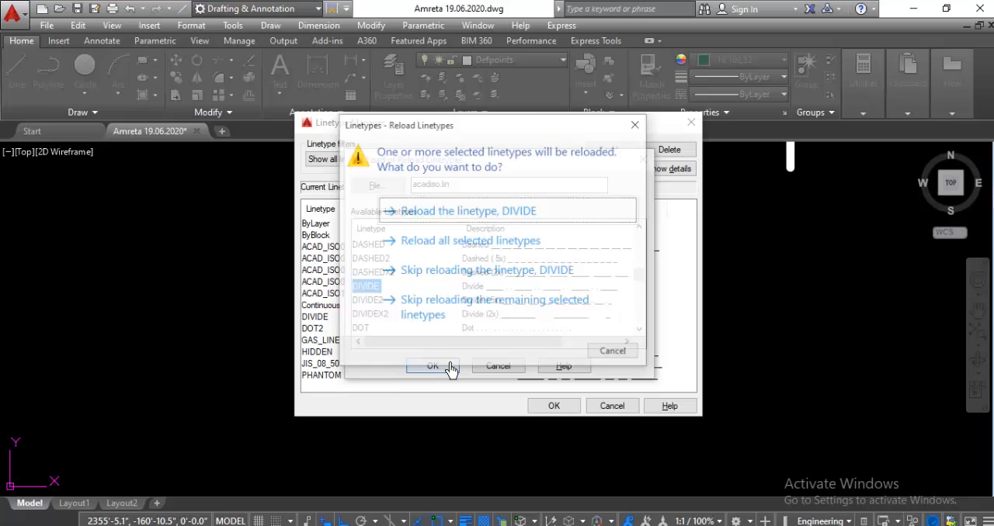
click(637, 124)
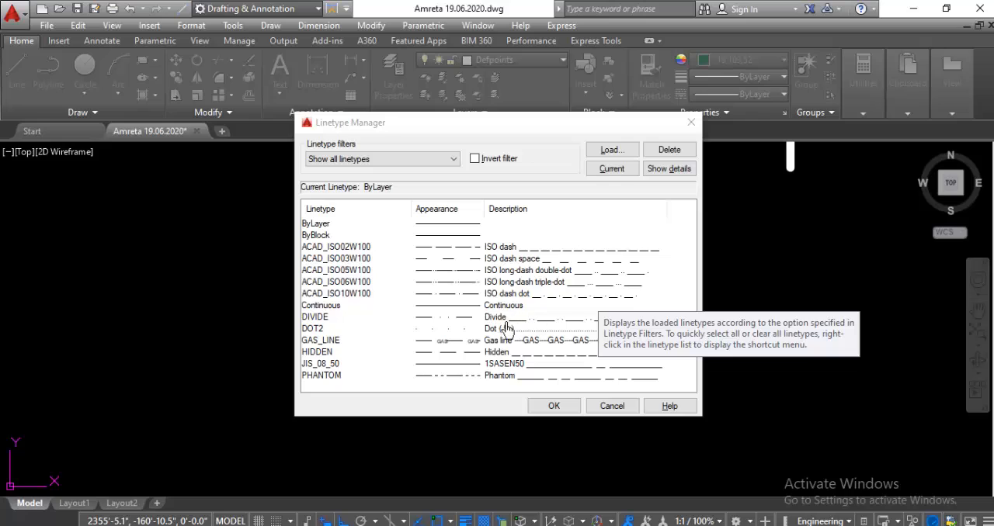
click(511, 318)
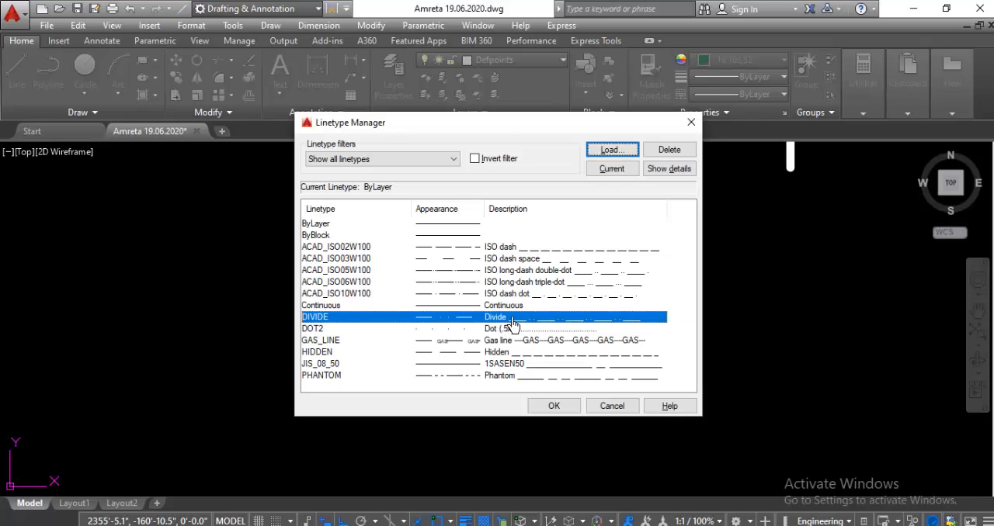
click(558, 408)
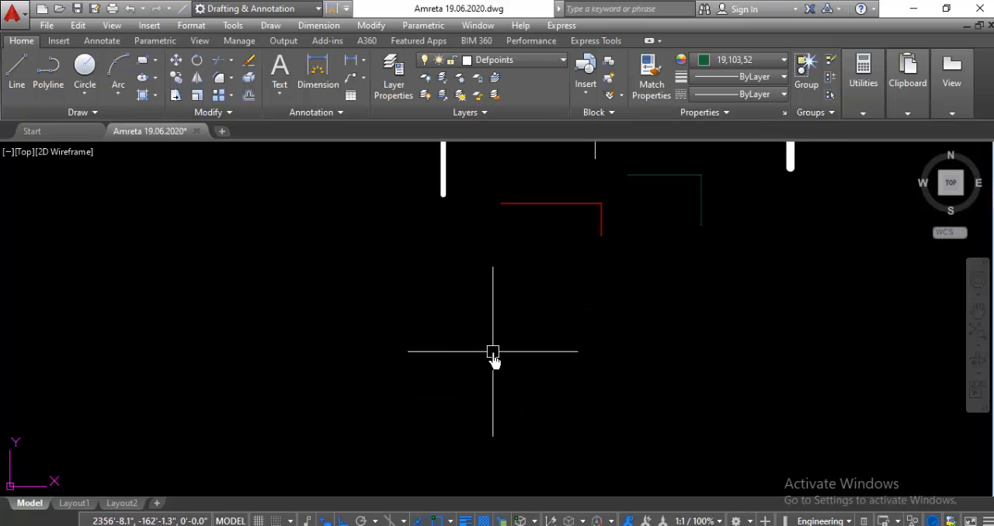
Step: Draw a single horizontal line below the red segments
text(L)
key(Return)
click(486, 323)
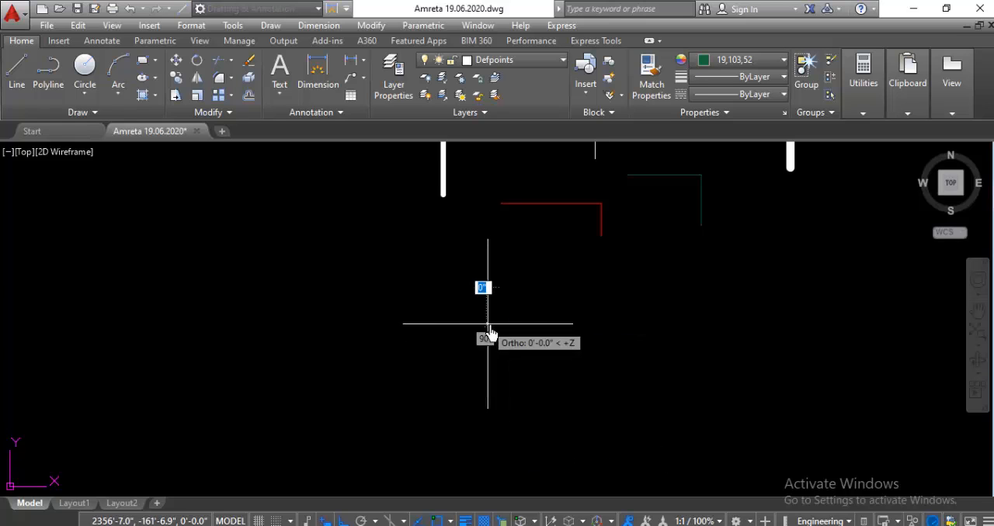
click(680, 332)
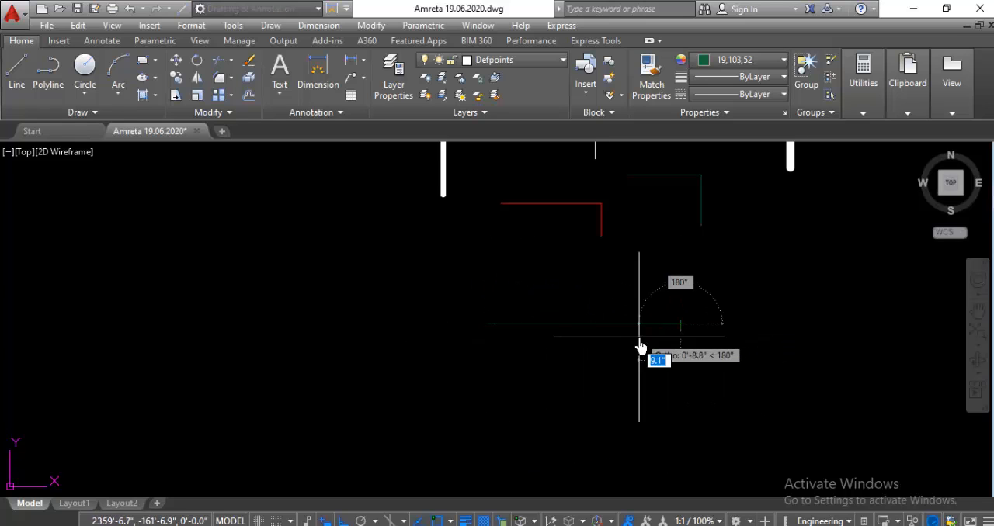
key(Escape)
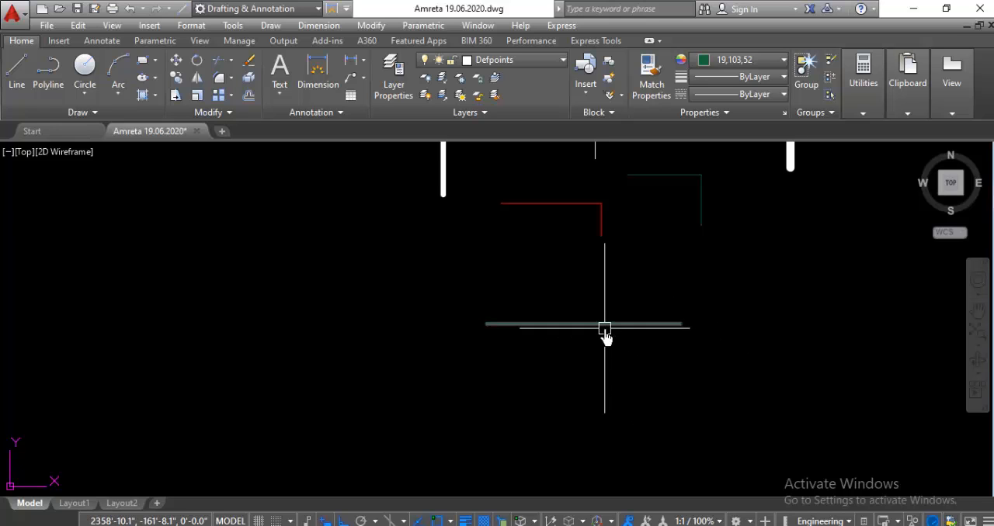
Step: Set the linetype of the horizontal line below the red segments to DIVIDE, and delete that line
click(583, 324)
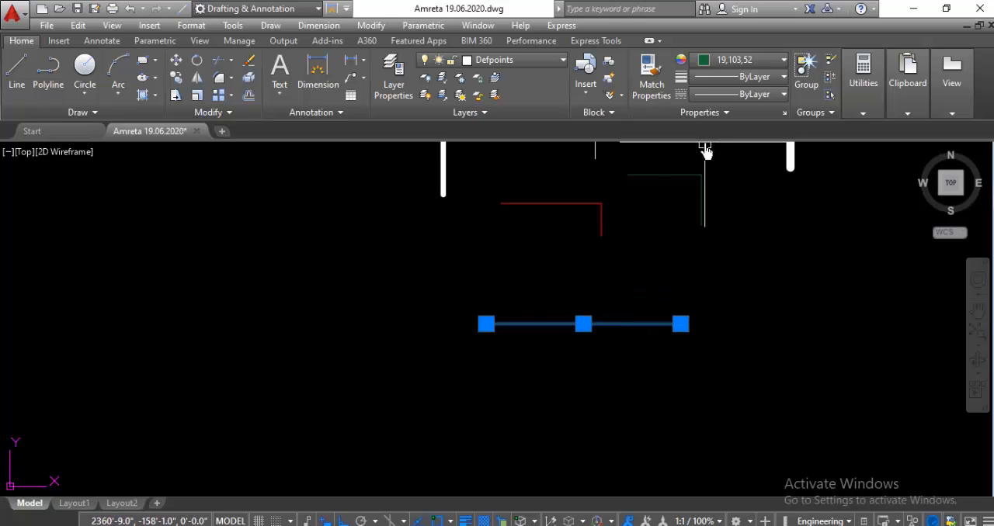
click(781, 94)
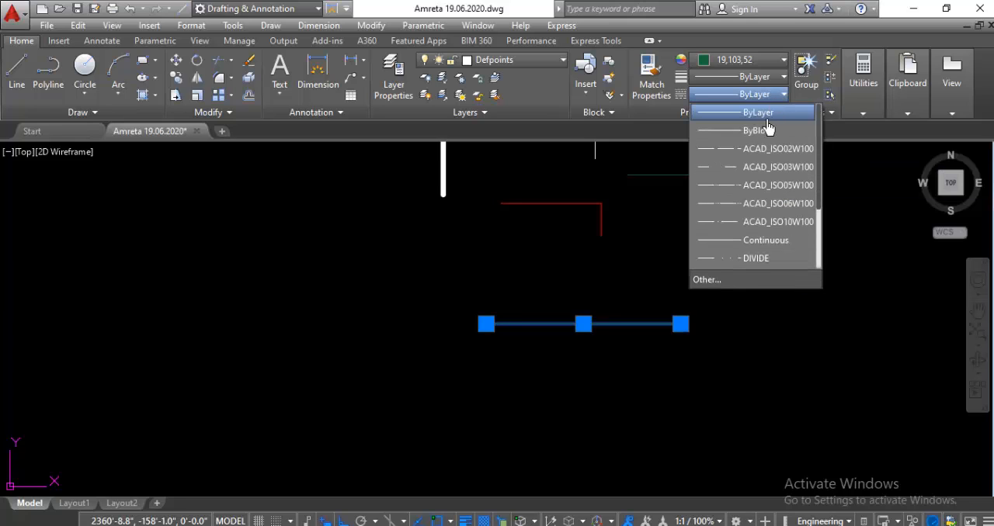
click(765, 259)
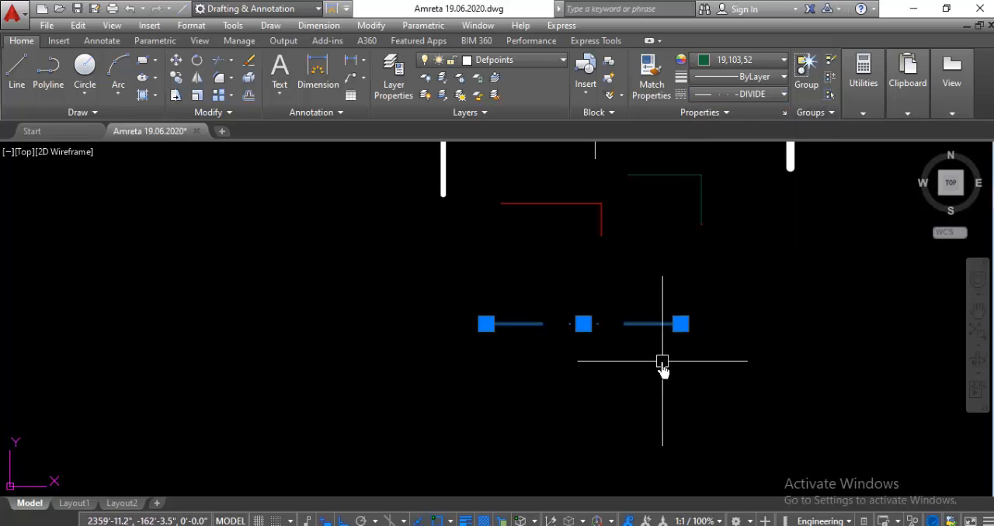
key(Escape)
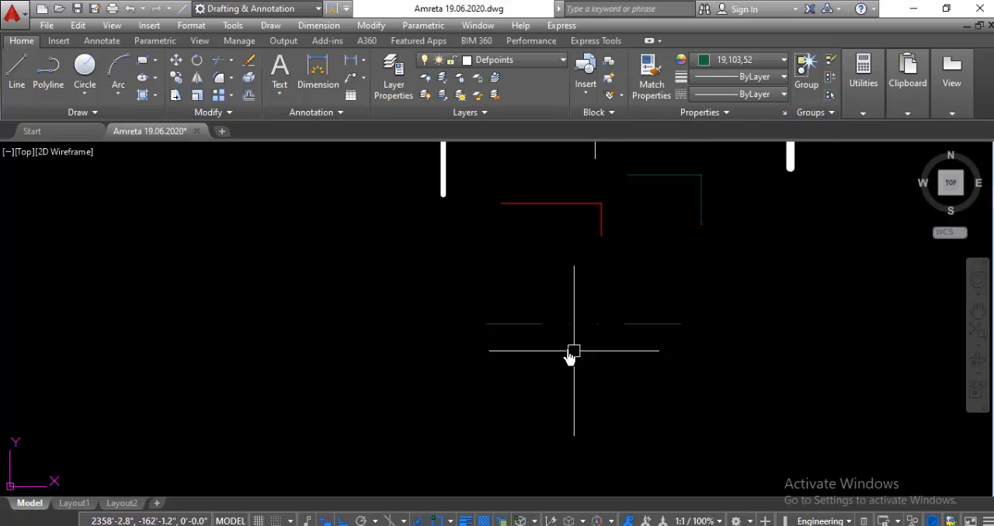
click(648, 326)
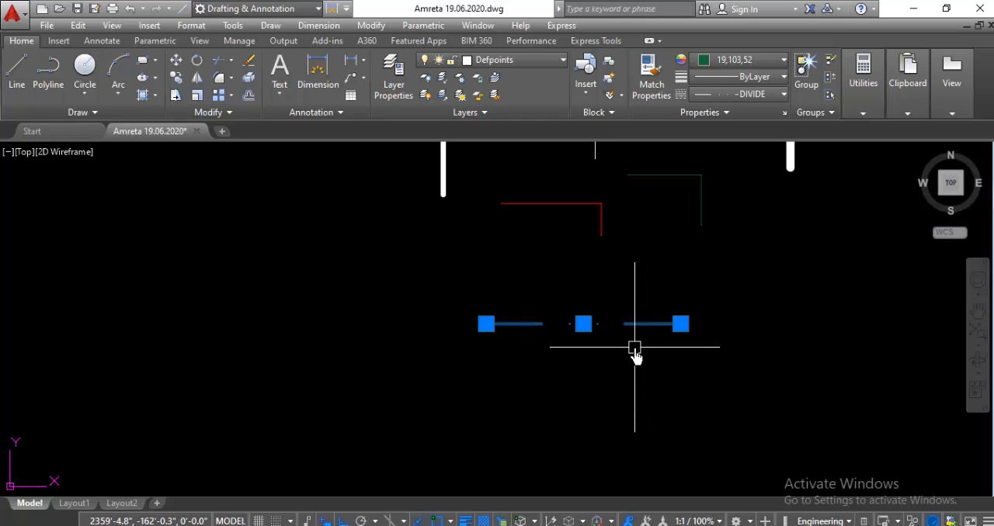
key(Delete)
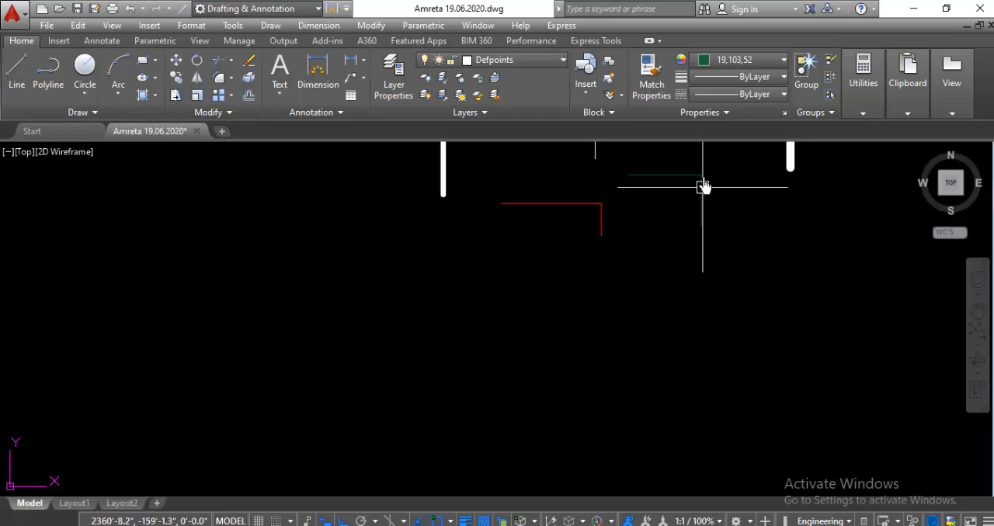
Step: Look through the loaded linetypes and make GAS_LINE the current linetype for new objects
click(773, 94)
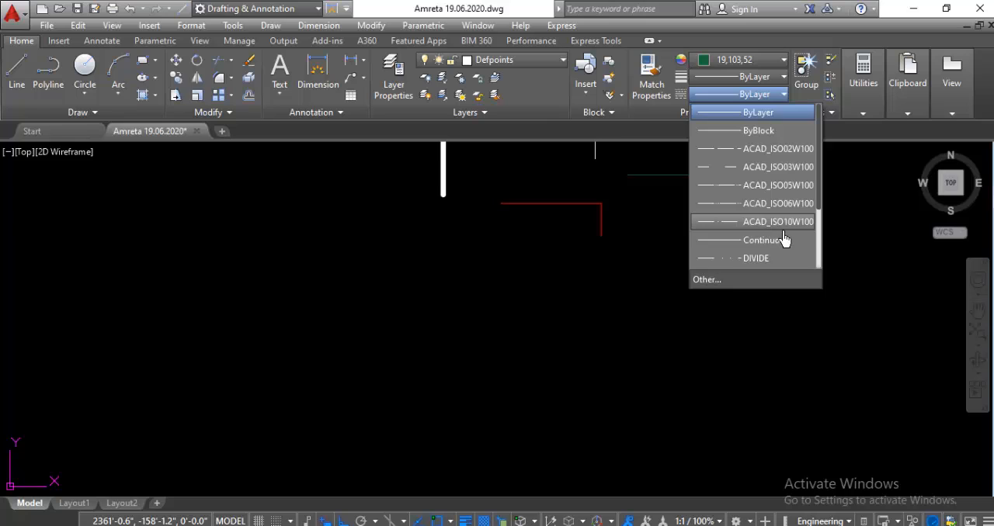
scroll(754, 233, down, 1)
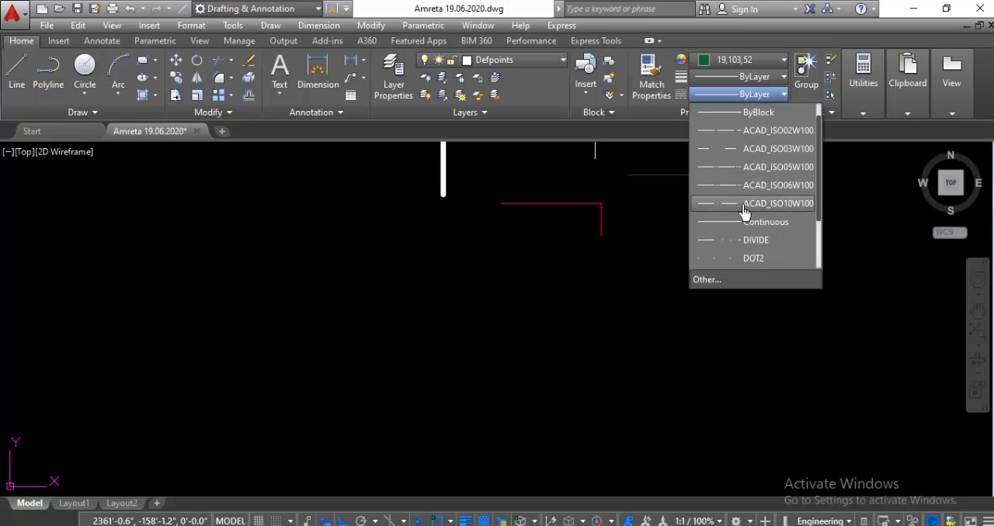
scroll(743, 212, down, 2)
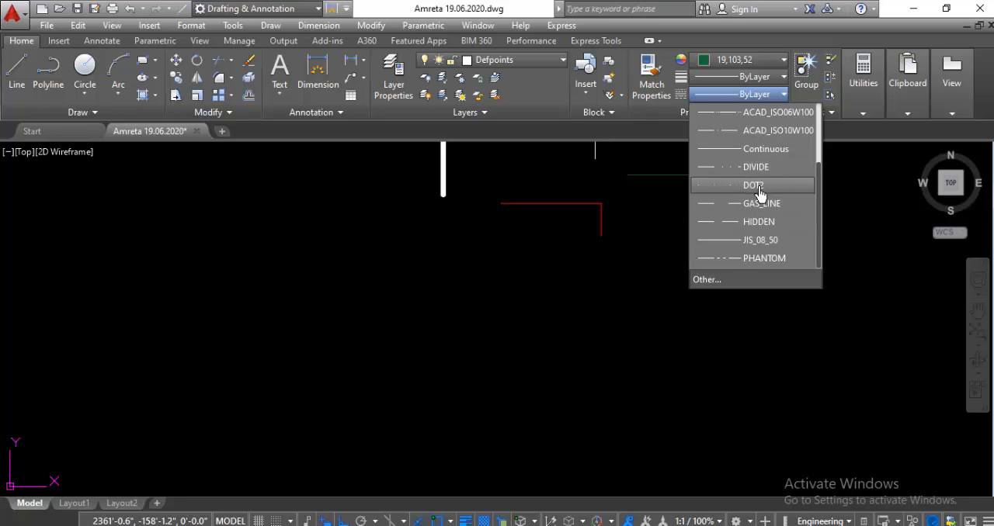
scroll(758, 202, up, 2)
scroll(759, 215, down, 2)
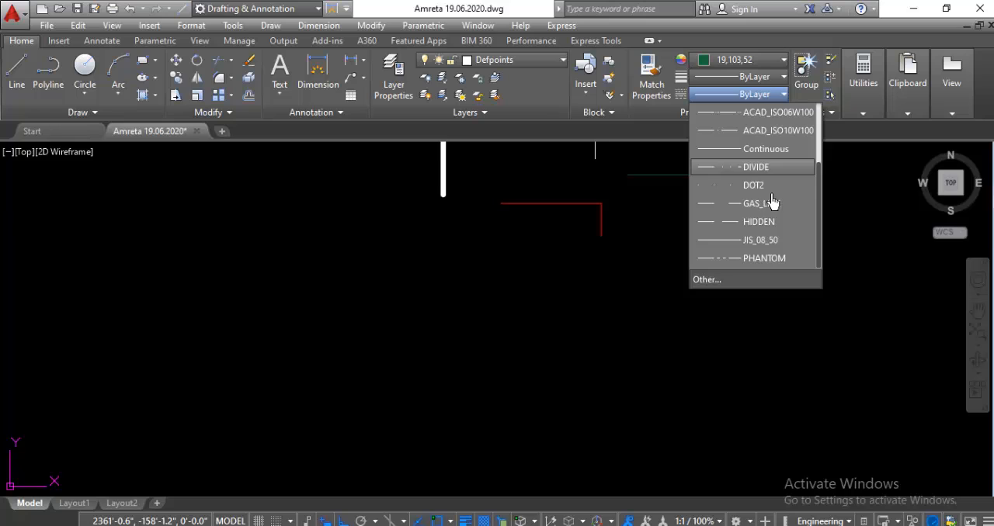
click(761, 203)
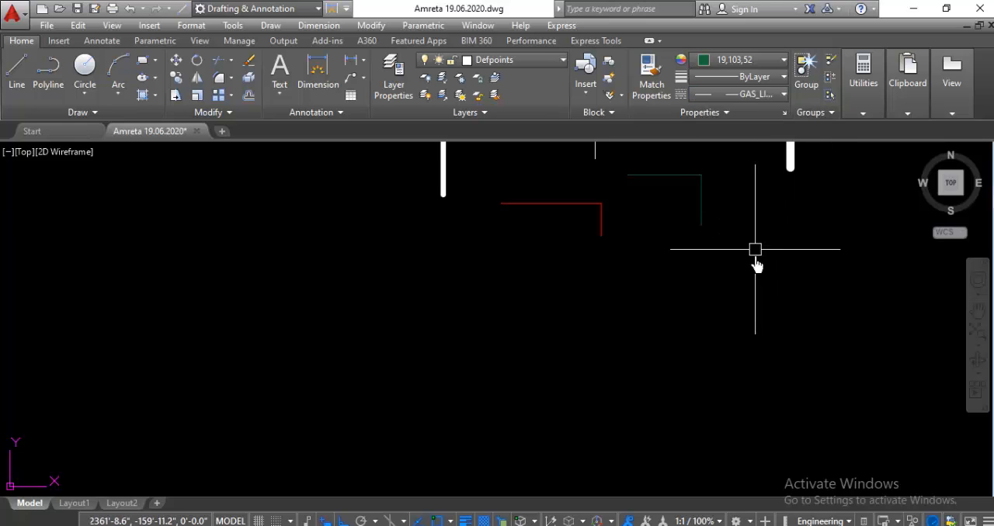
Step: Draw a horizontal line about 3' long in the GAS_LINE linetype below the red segments, and delete it
text(l)
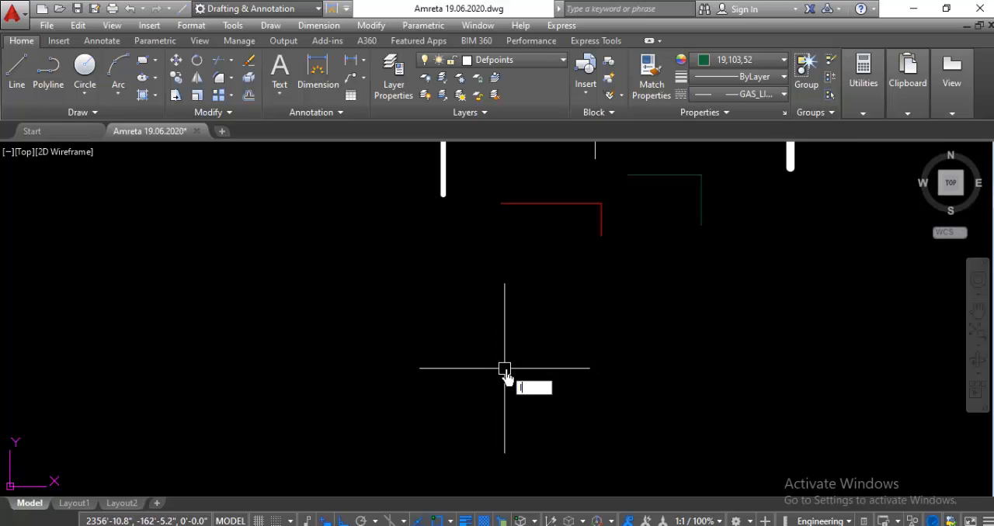
key(Return)
click(480, 339)
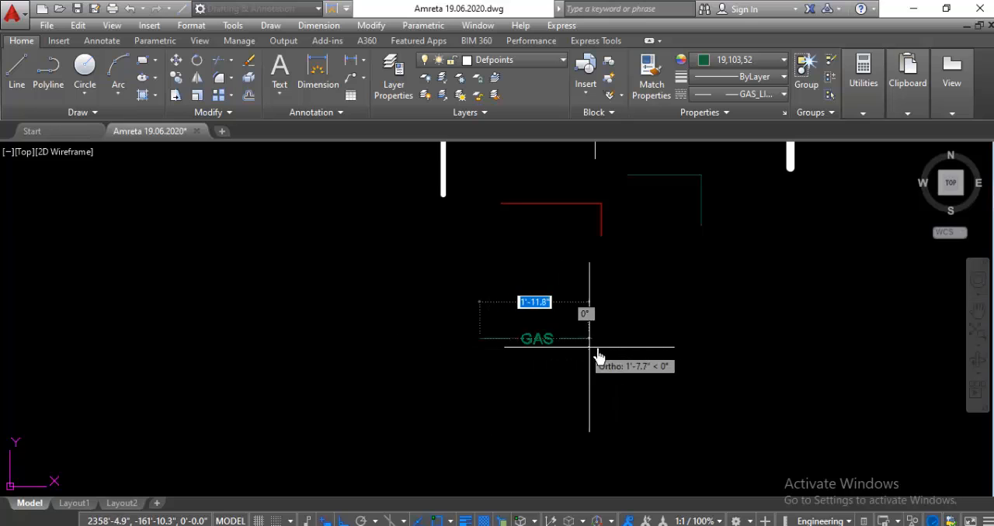
click(641, 342)
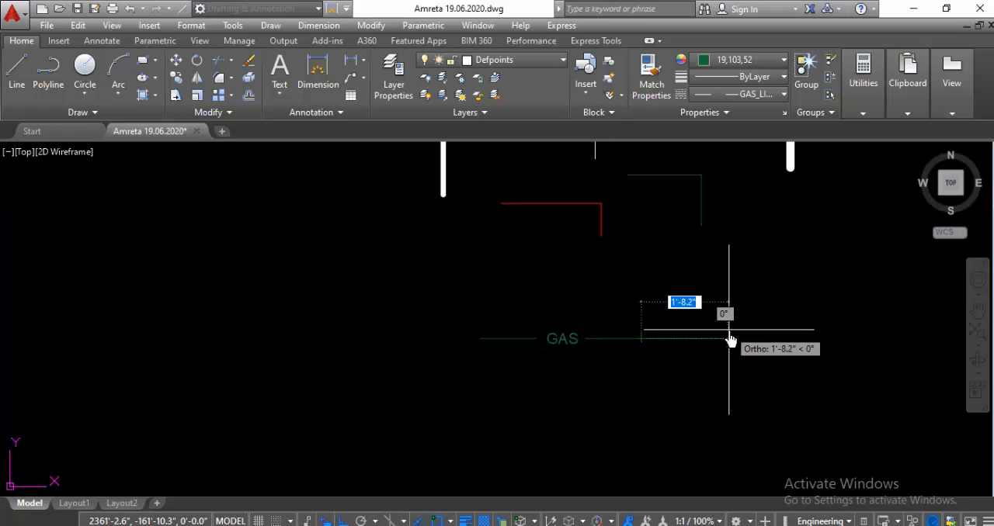
key(Escape)
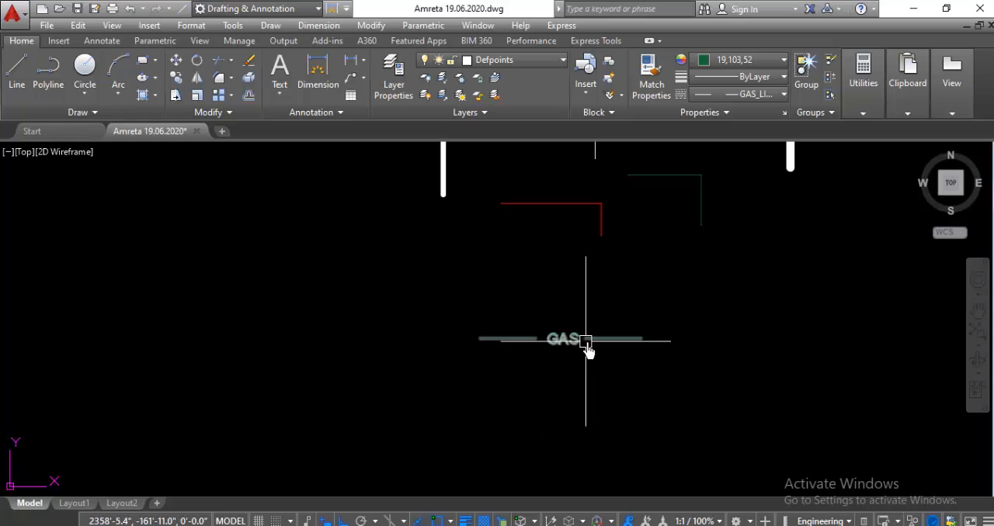
click(553, 341)
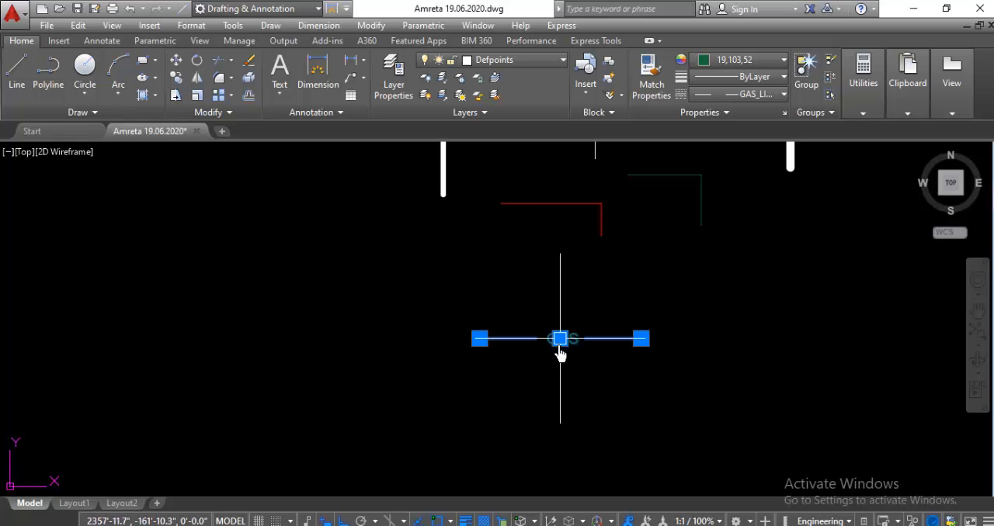
key(Delete)
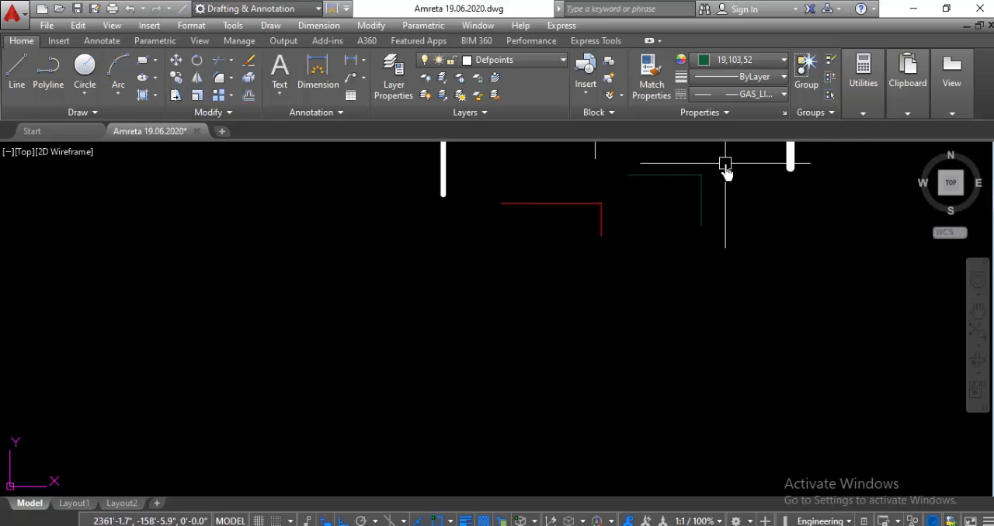
Step: Make DOT2 the current linetype and draw a single horizontal line with it below the red segments
click(781, 95)
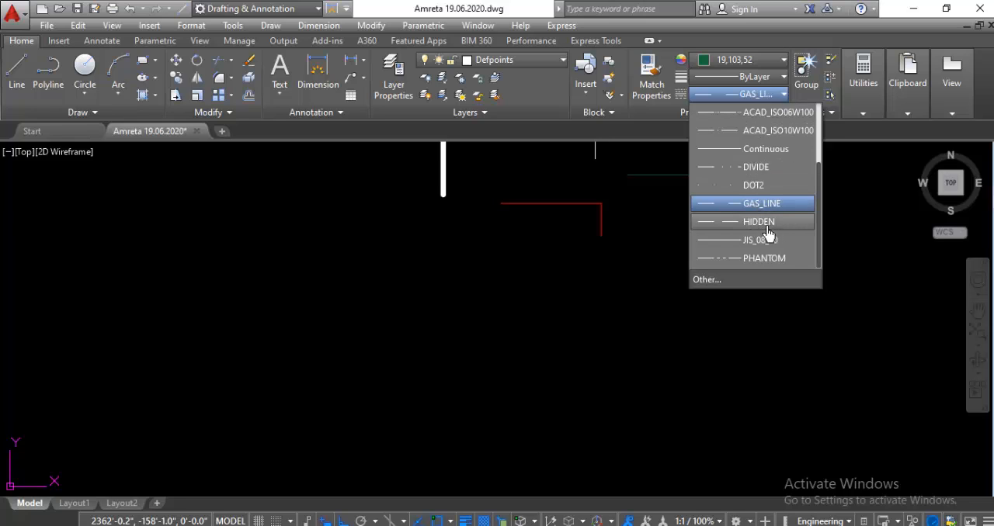
click(749, 187)
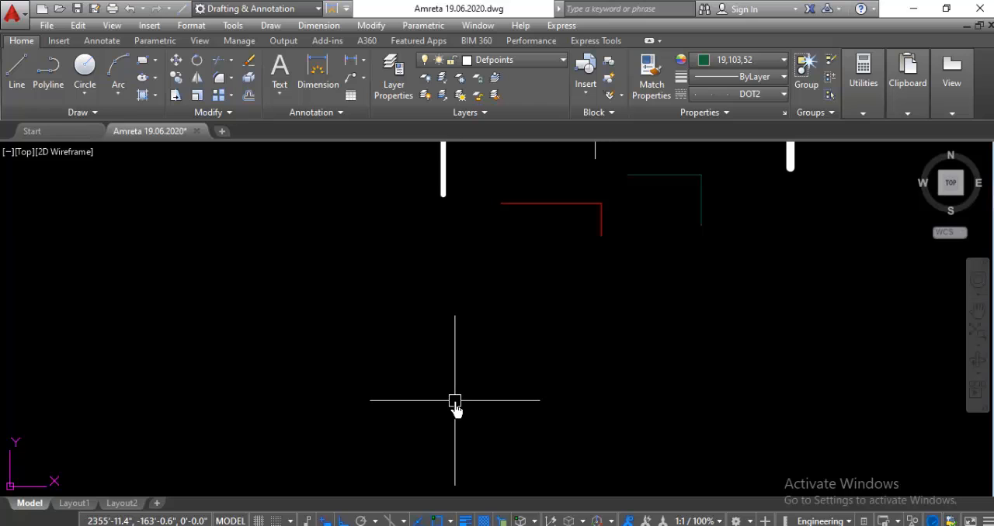
text(l)
key(Return)
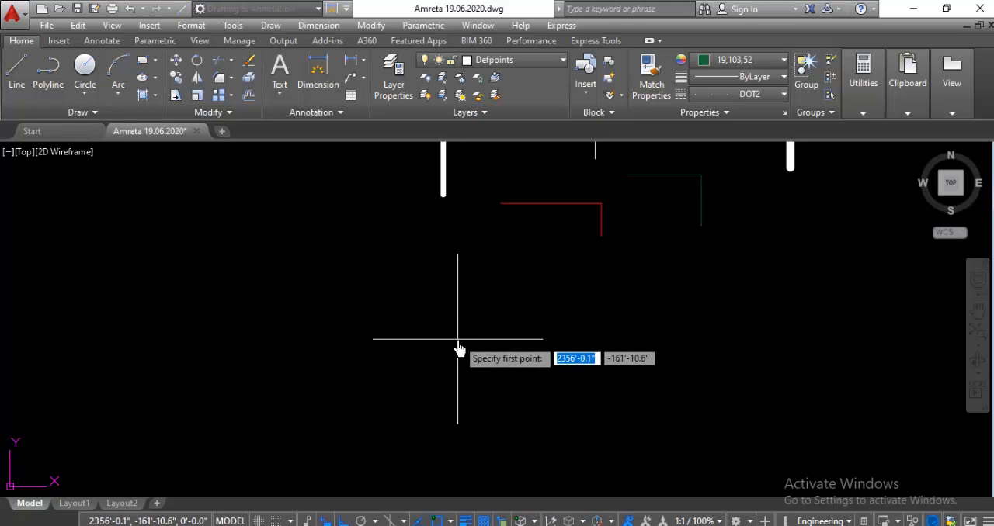
click(458, 339)
click(634, 339)
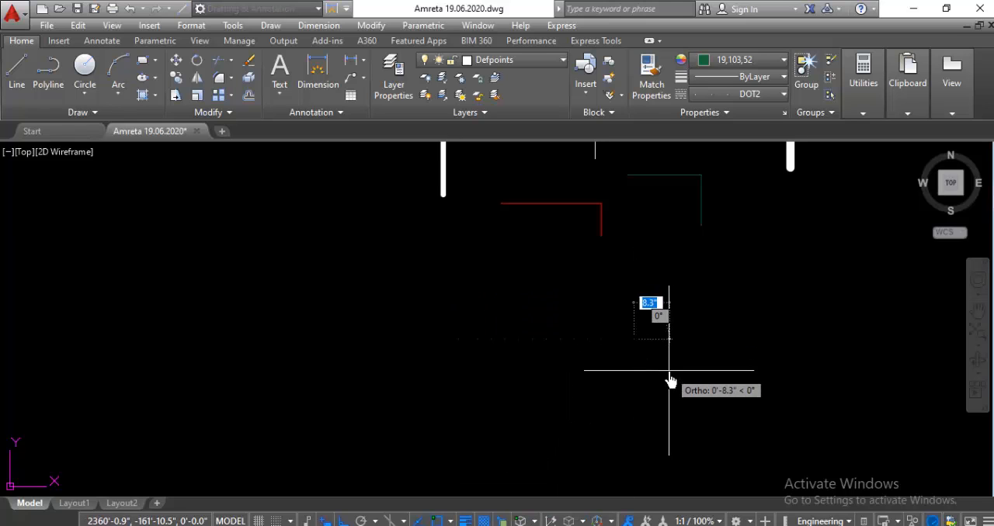
key(Escape)
Step: Inspect the dotted DOT2 line below the red segments at different magnifications, and delete it
scroll(622, 345, down, 2)
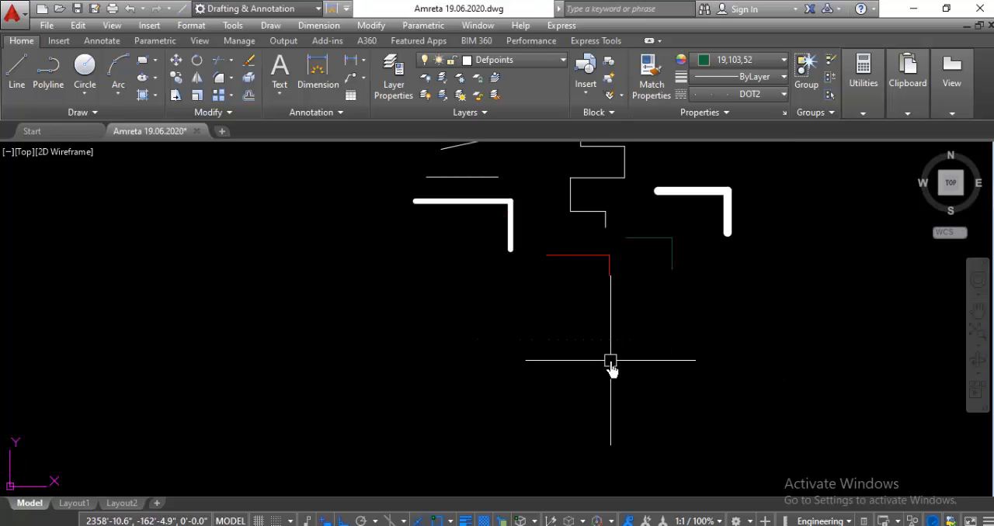
scroll(574, 357, down, 1)
scroll(575, 350, up, 6)
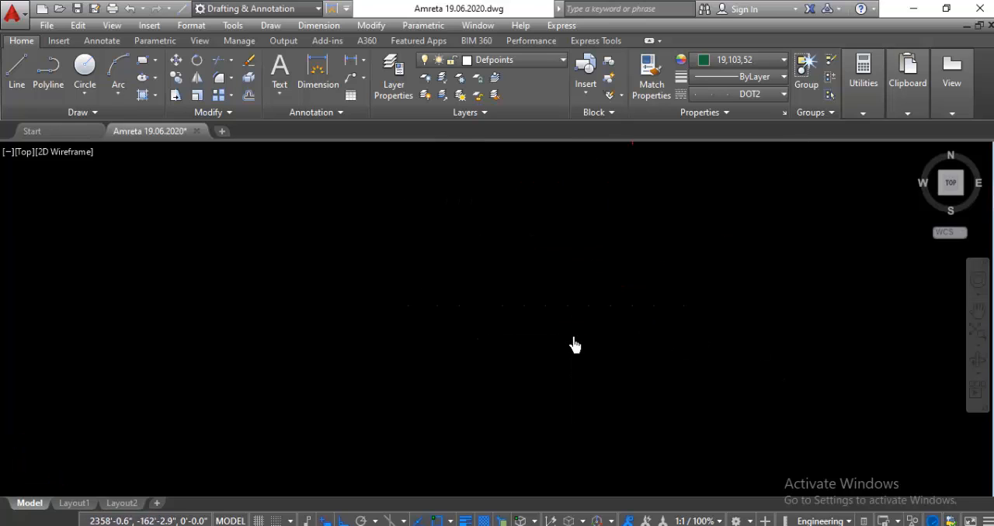
scroll(423, 314, down, 2)
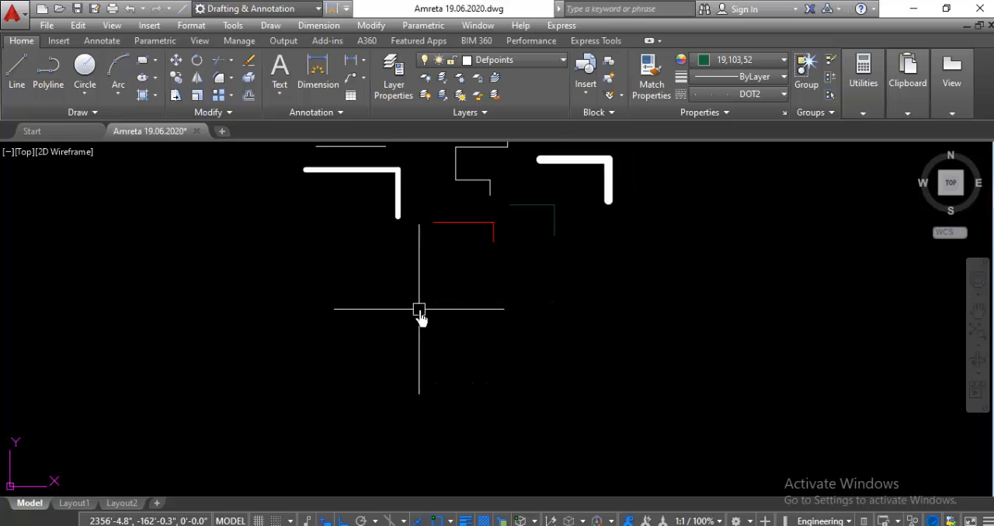
click(473, 308)
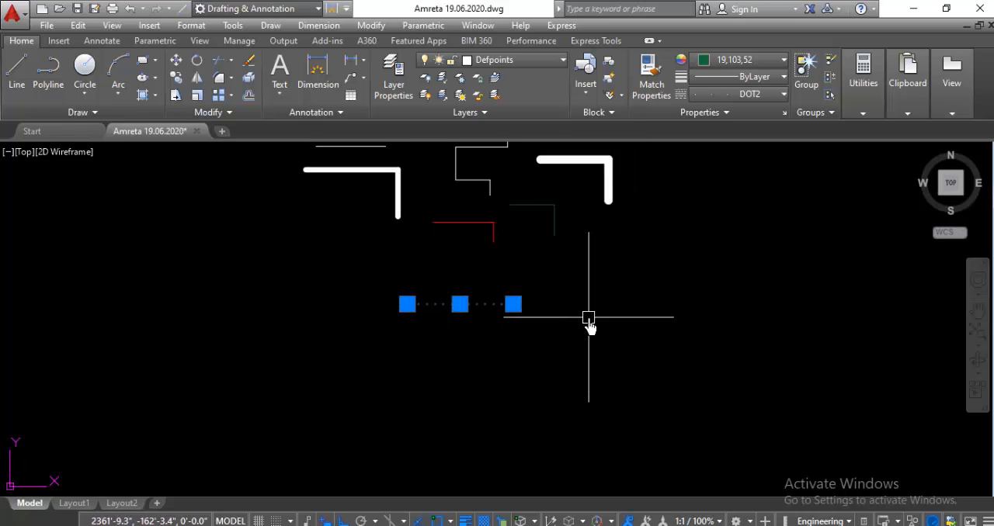
key(Delete)
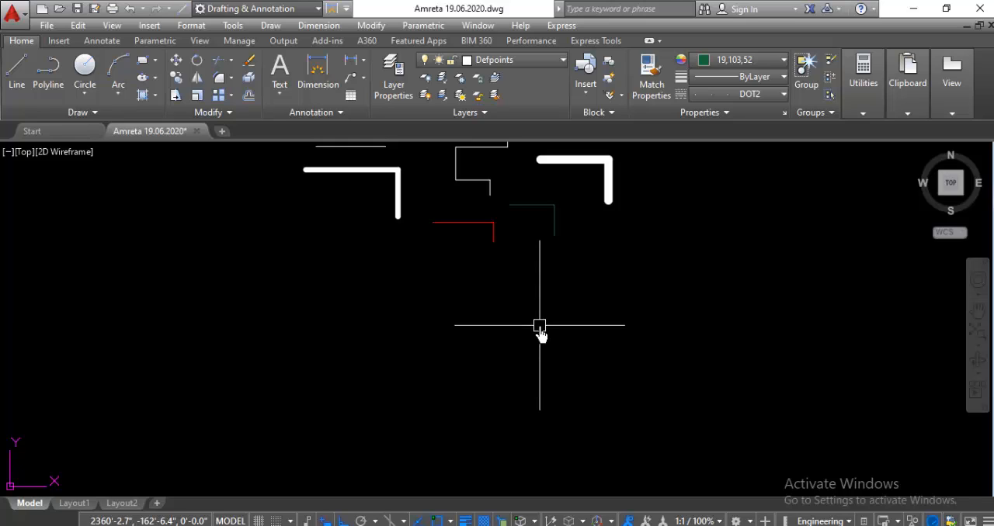
scroll(525, 328, down, 1)
scroll(525, 329, up, 1)
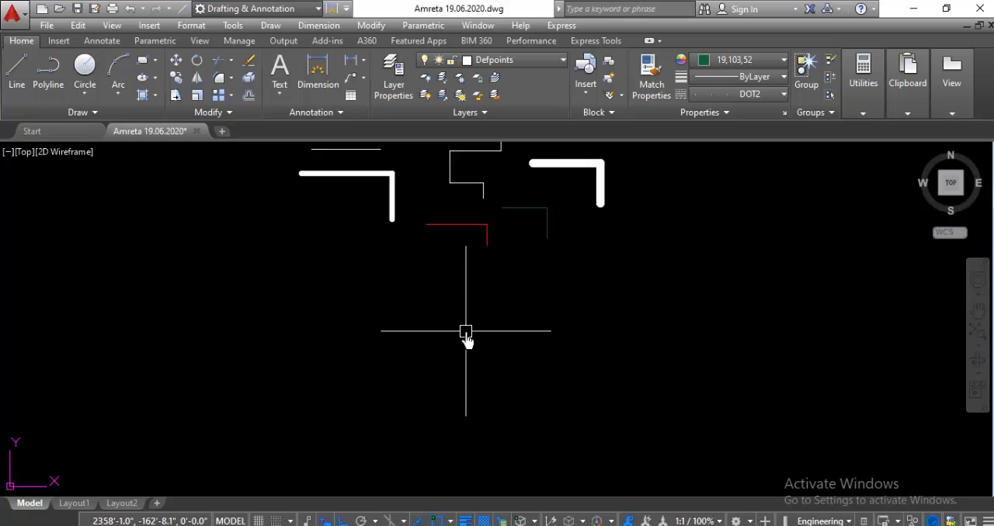
text(X)
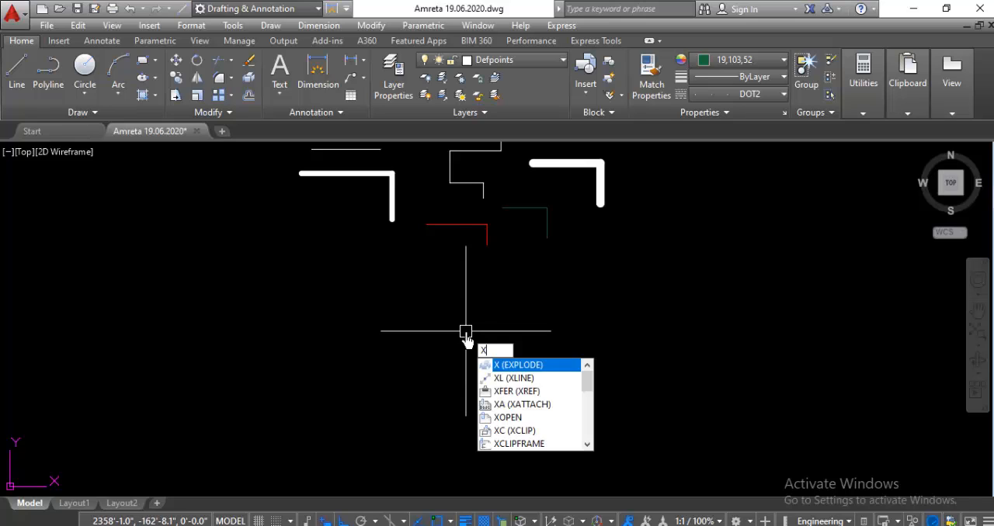
text(L)
key(Return)
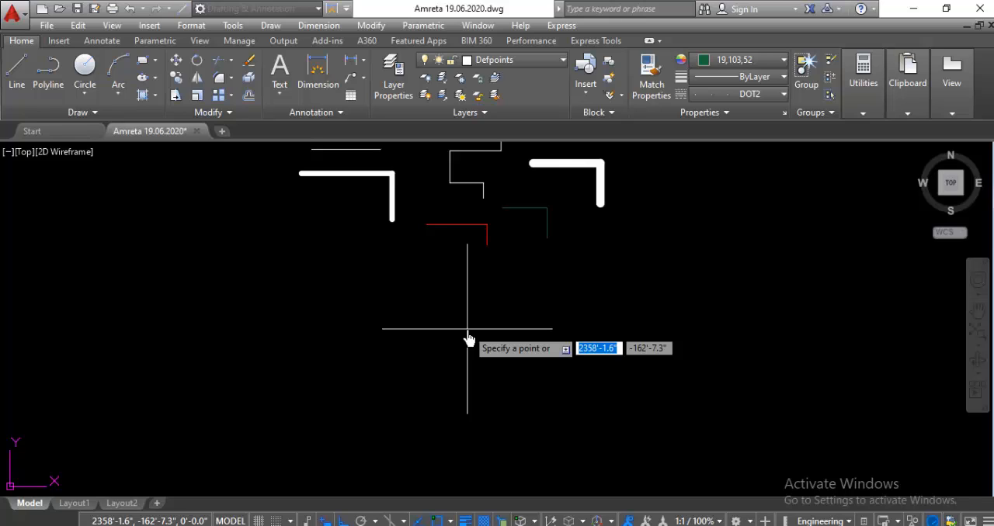
text(v)
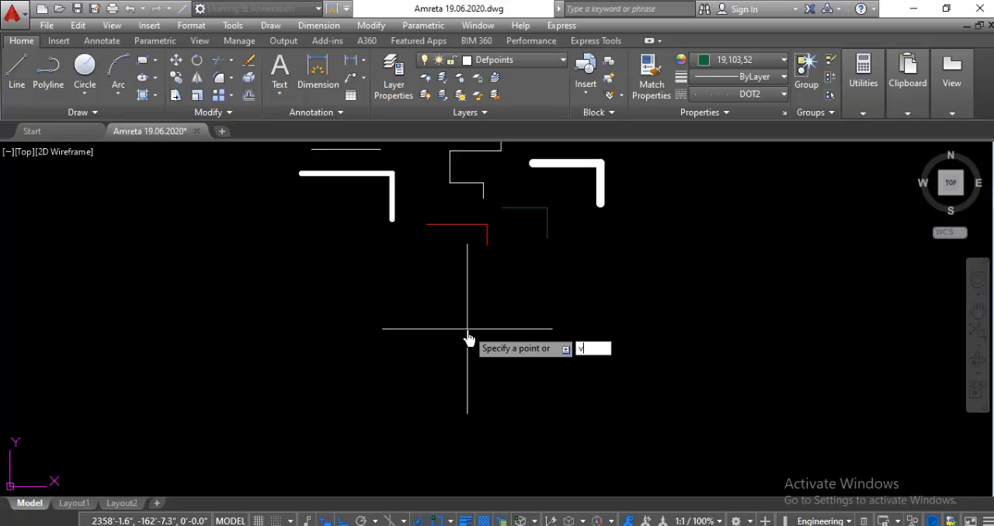
key(Return)
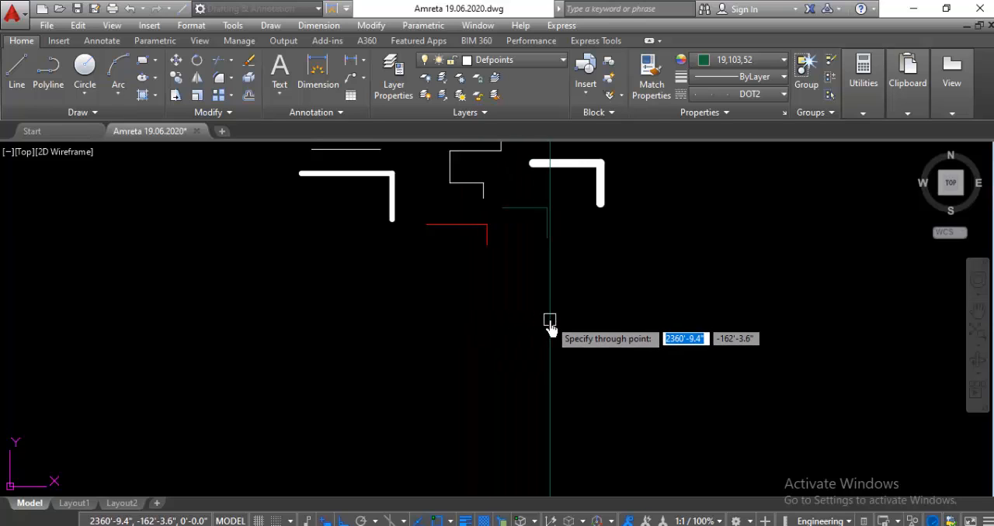
key(Escape)
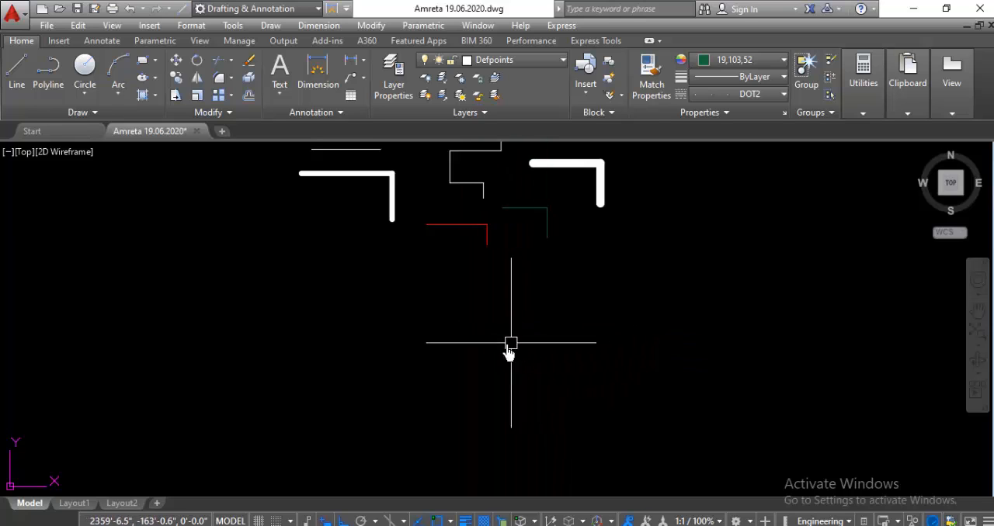
Step: Draw six vertical construction lines with XLINE, spaced unevenly to the right of the dark green segments
scroll(517, 317, down, 2)
scroll(518, 326, up, 2)
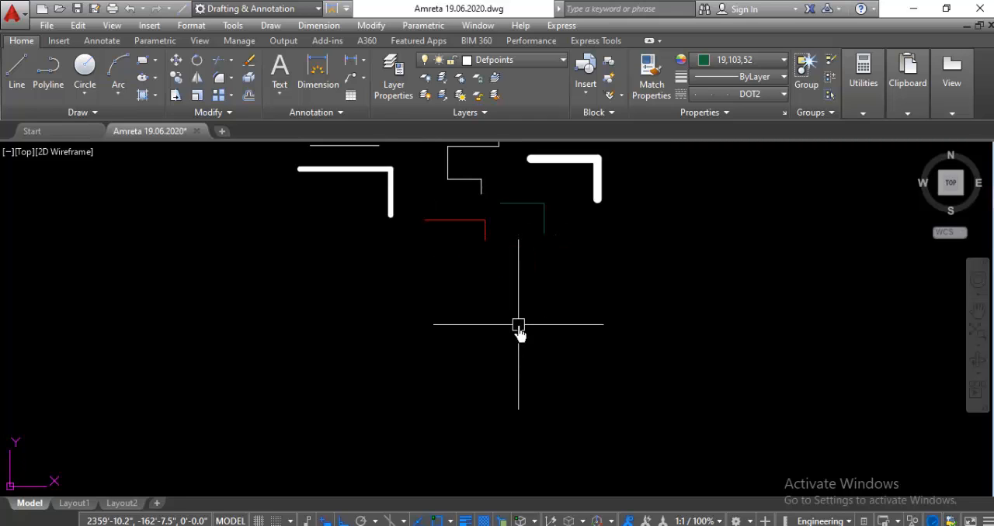
text(X)
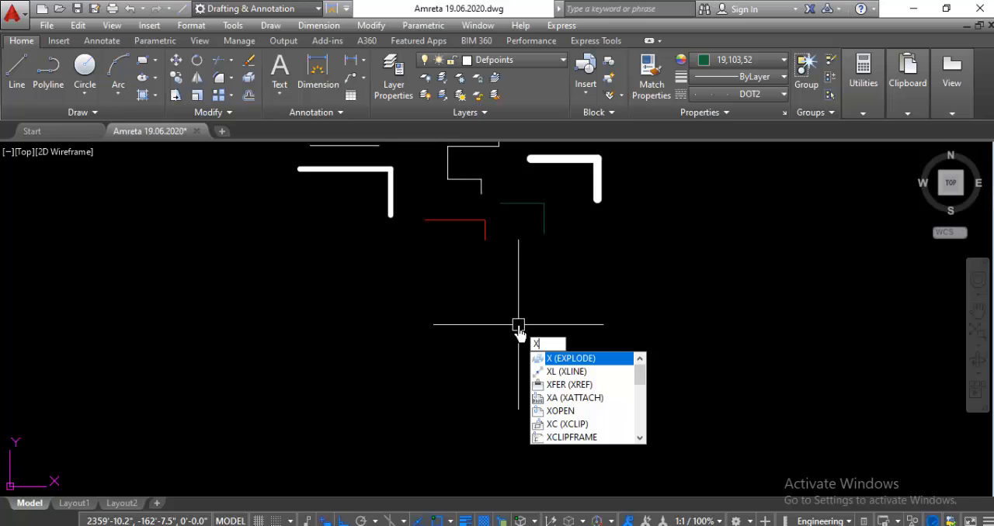
text(L)
key(Return)
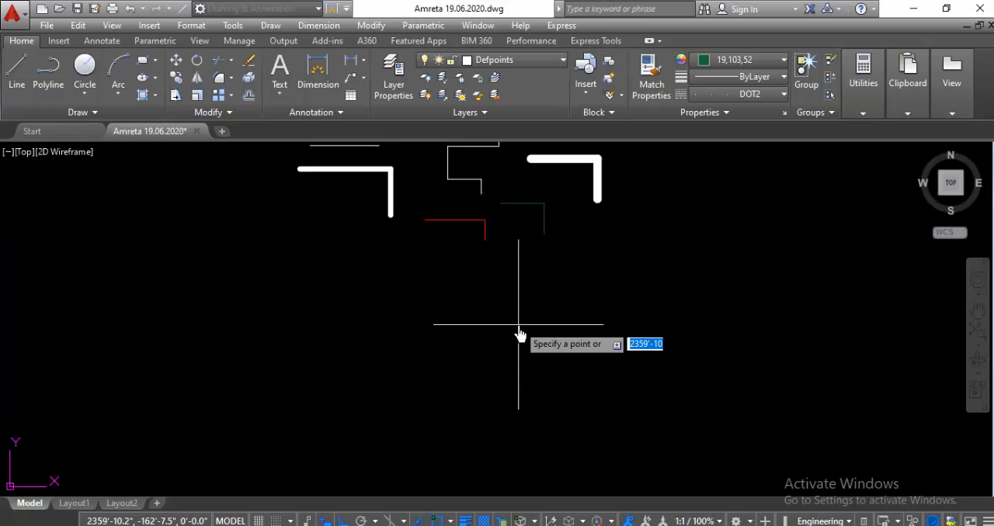
text(v)
key(Return)
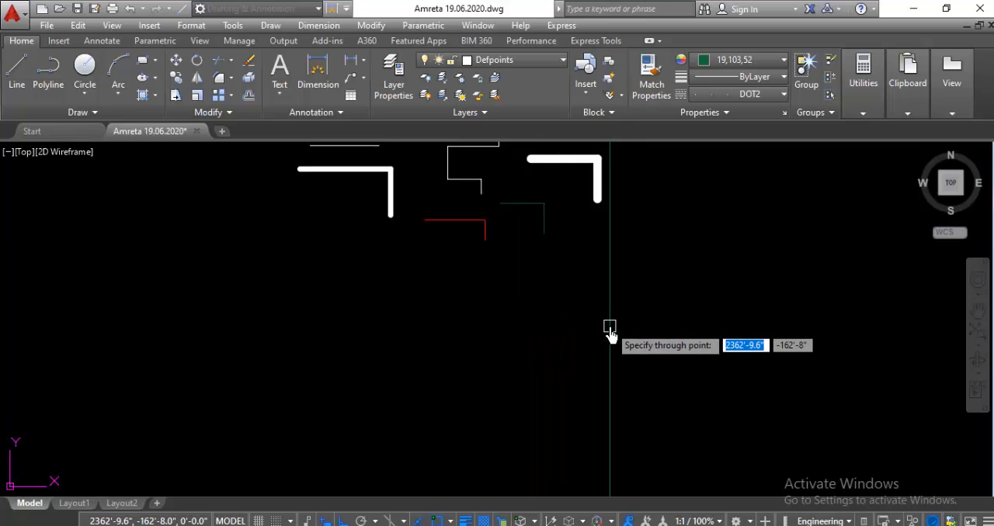
click(573, 335)
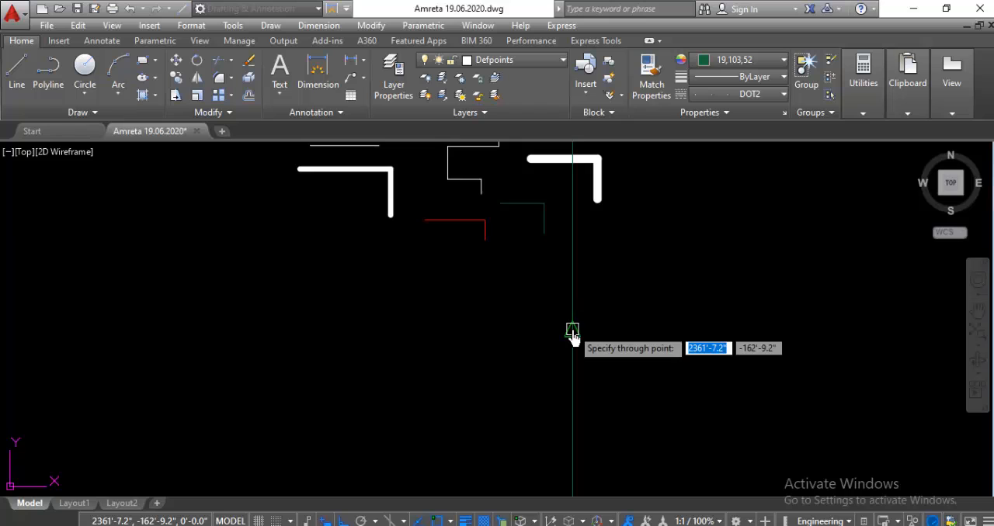
click(606, 334)
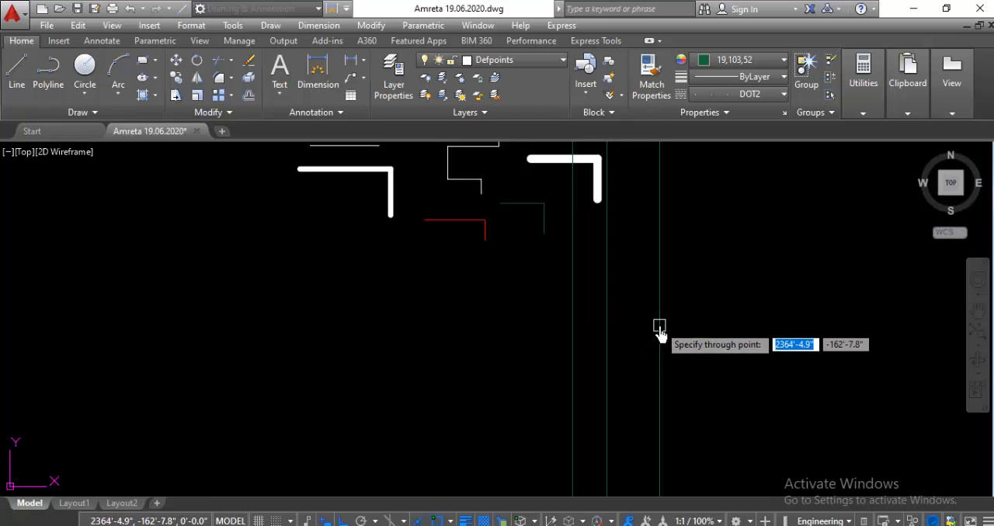
click(660, 328)
click(718, 336)
click(692, 340)
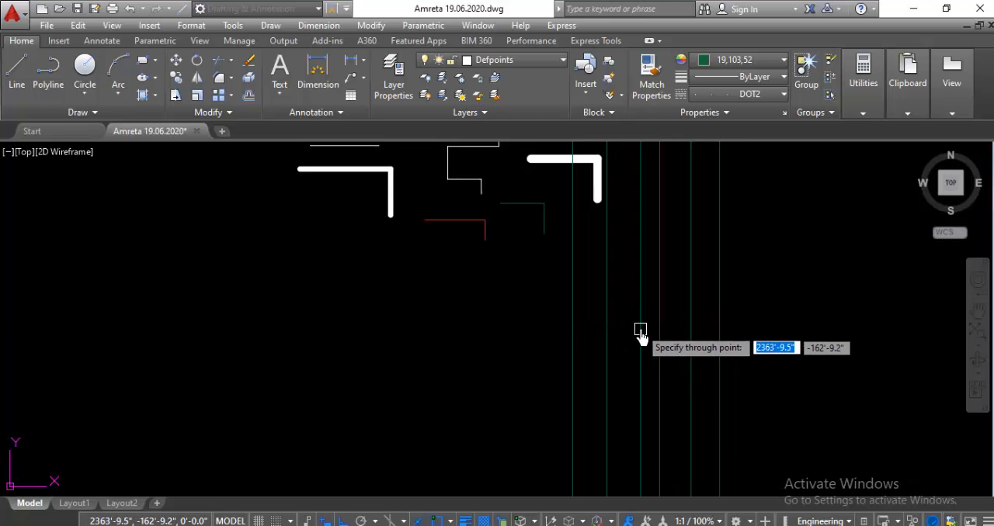
click(634, 342)
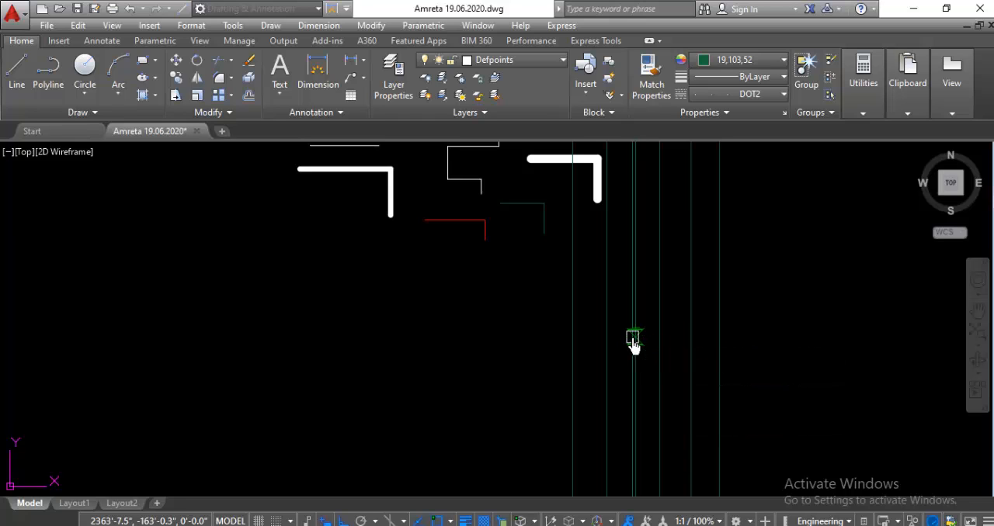
key(Escape)
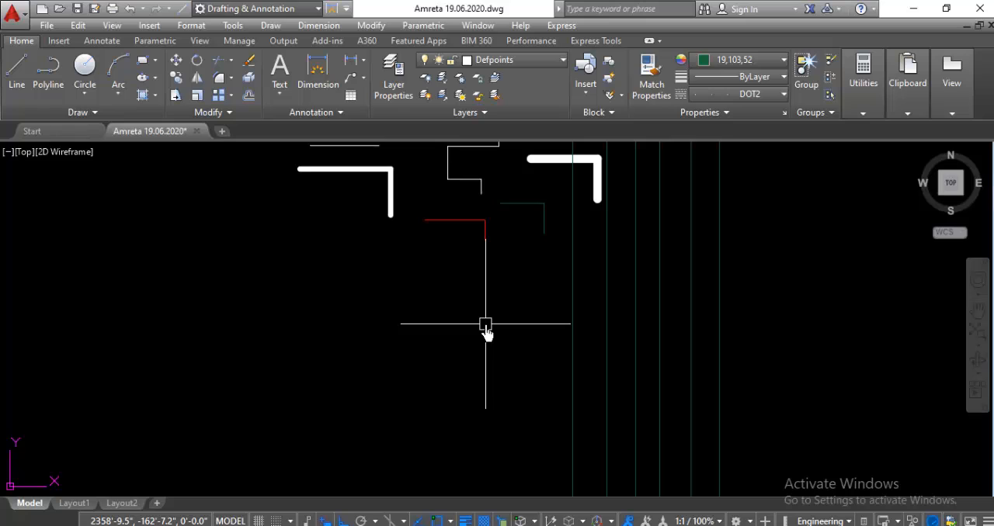
Step: Draw six unevenly spaced horizontal construction lines with XLINE, below the red and dark green segments and crossing the vertical ones
text(l)
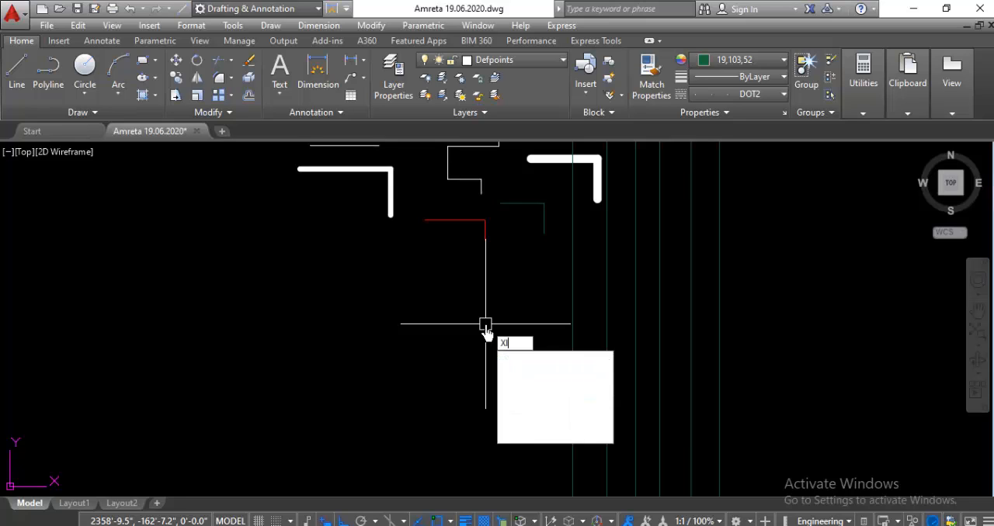
key(Return)
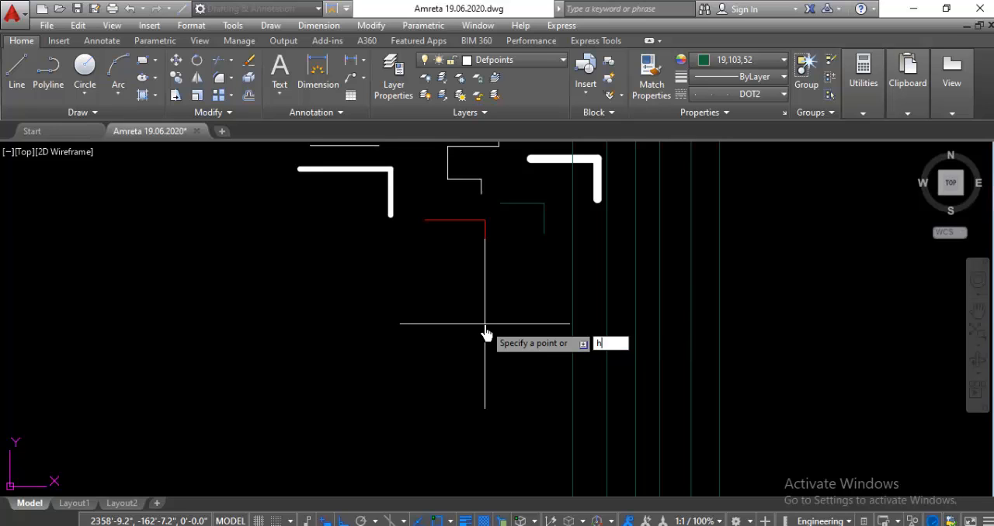
key(Return)
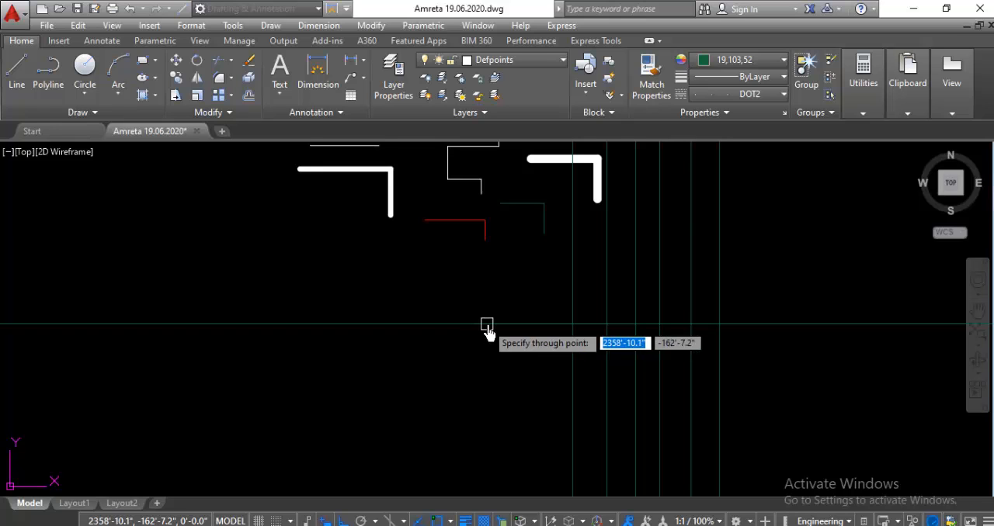
click(520, 281)
click(527, 307)
click(535, 343)
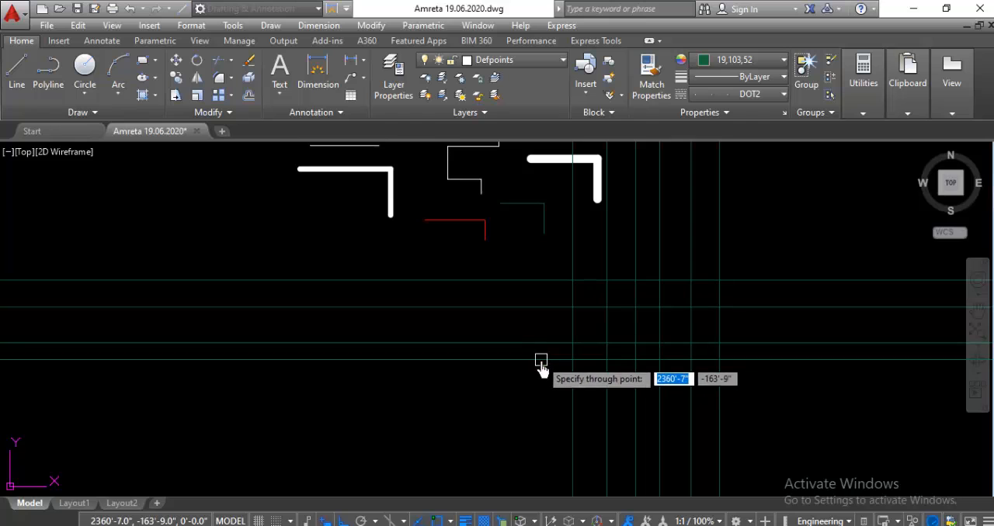
click(534, 365)
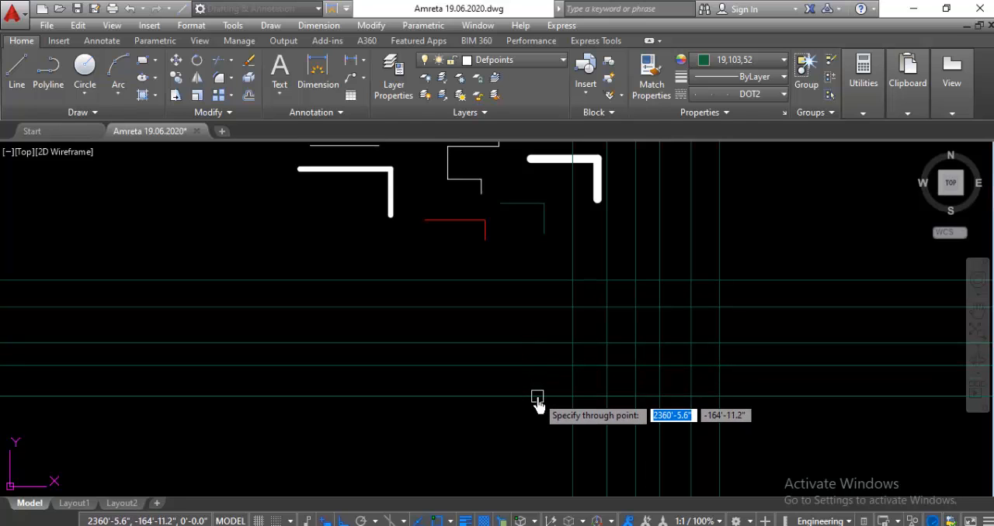
click(527, 397)
click(525, 249)
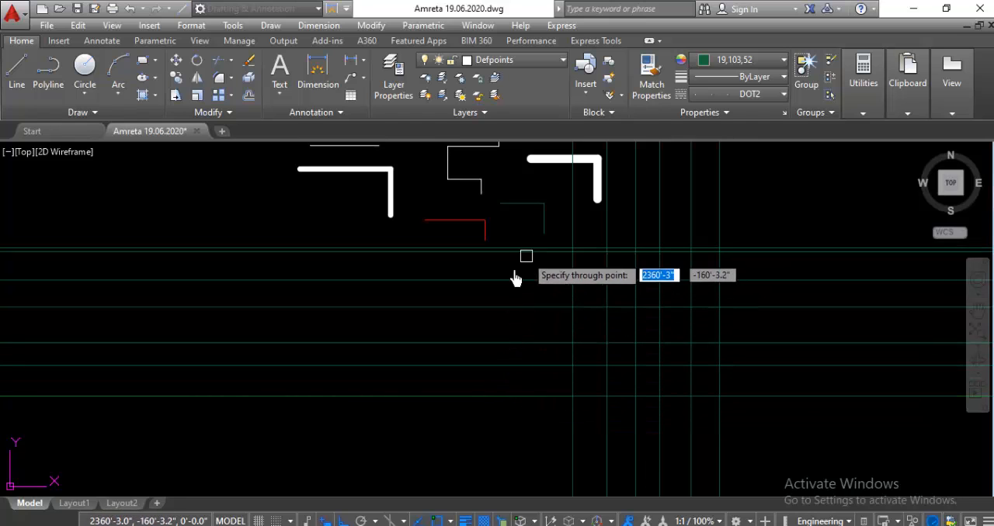
key(Escape)
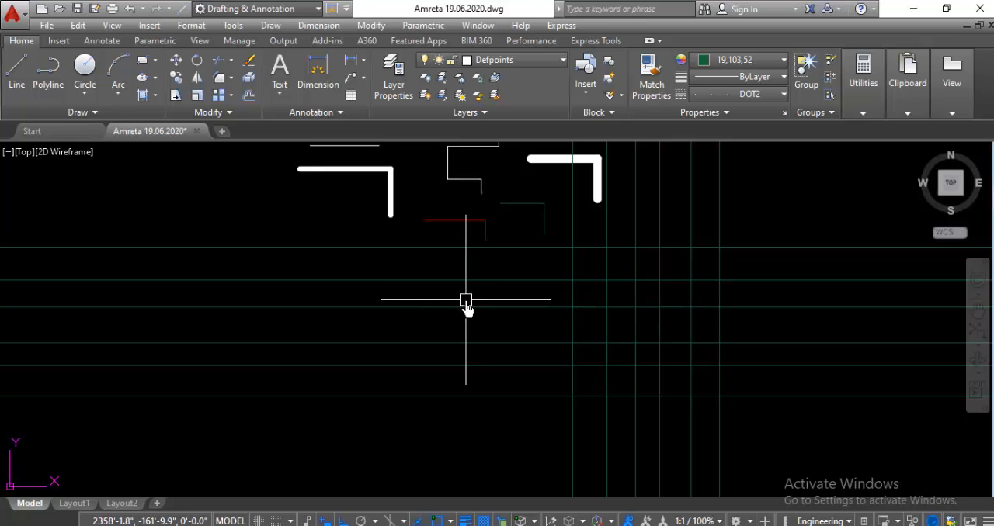
Step: Examine how far the vertical and horizontal construction lines extend across the drawing at different magnifications
scroll(431, 289, down, 3)
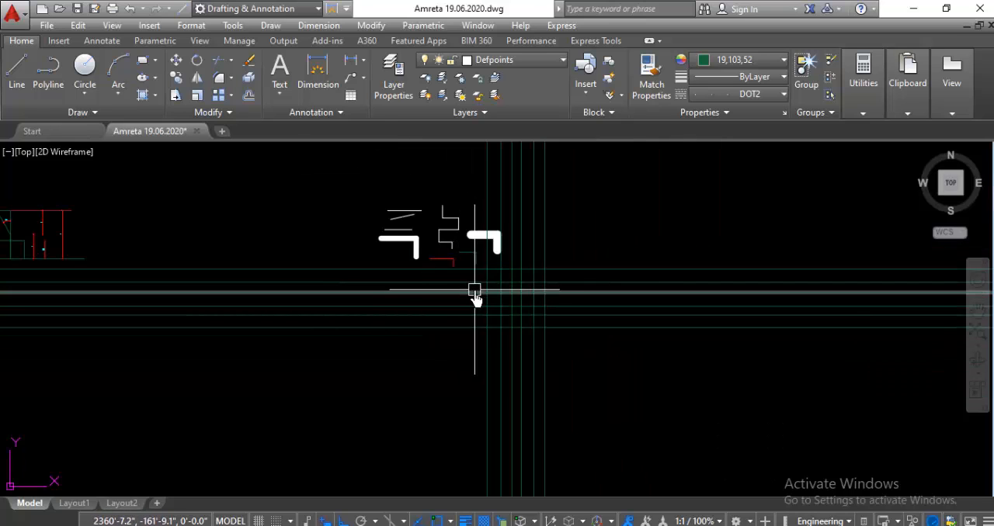
scroll(469, 299, up, 2)
scroll(469, 299, down, 4)
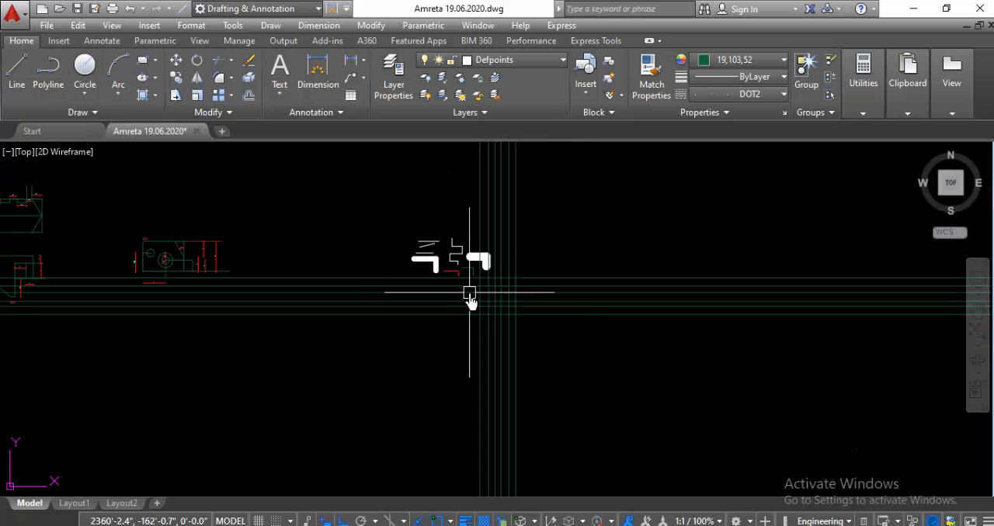
scroll(470, 300, up, 4)
scroll(471, 299, down, 2)
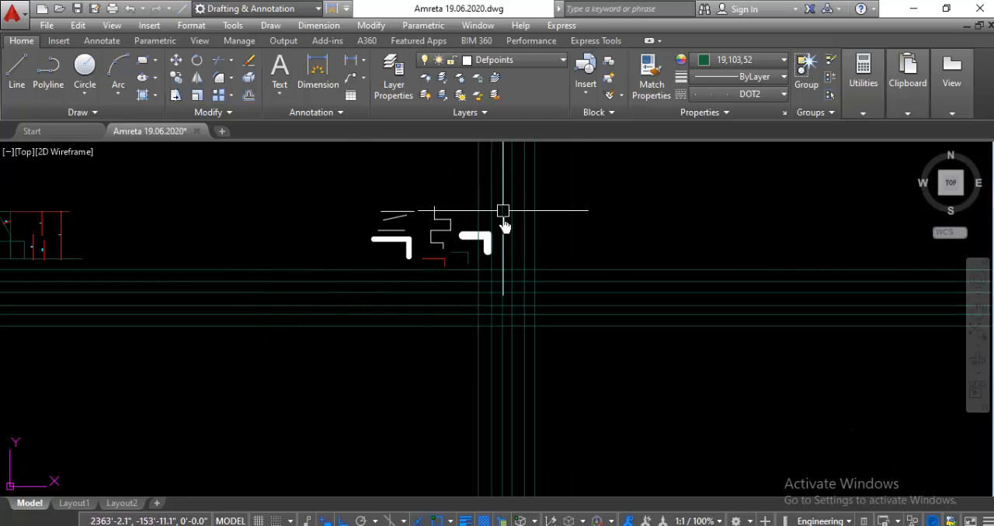
scroll(577, 250, down, 5)
scroll(621, 256, up, 2)
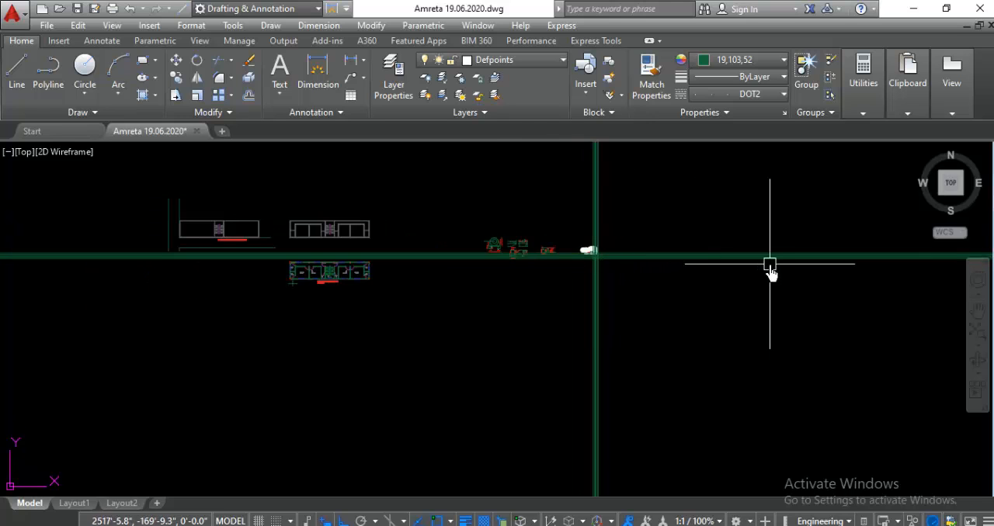
scroll(745, 258, up, 4)
scroll(663, 238, down, 2)
scroll(837, 240, up, 3)
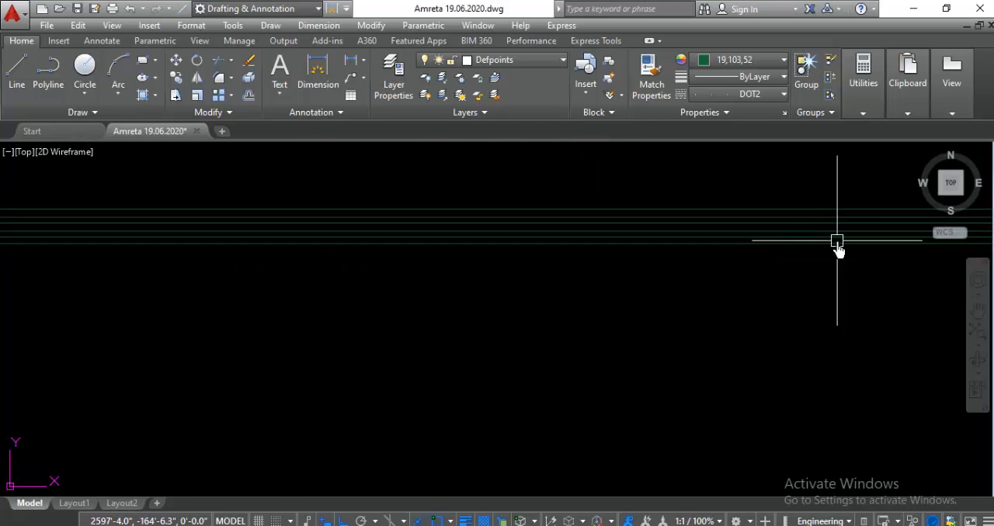
scroll(825, 269, down, 4)
scroll(690, 232, up, 1)
scroll(690, 232, up, 2)
scroll(466, 295, down, 2)
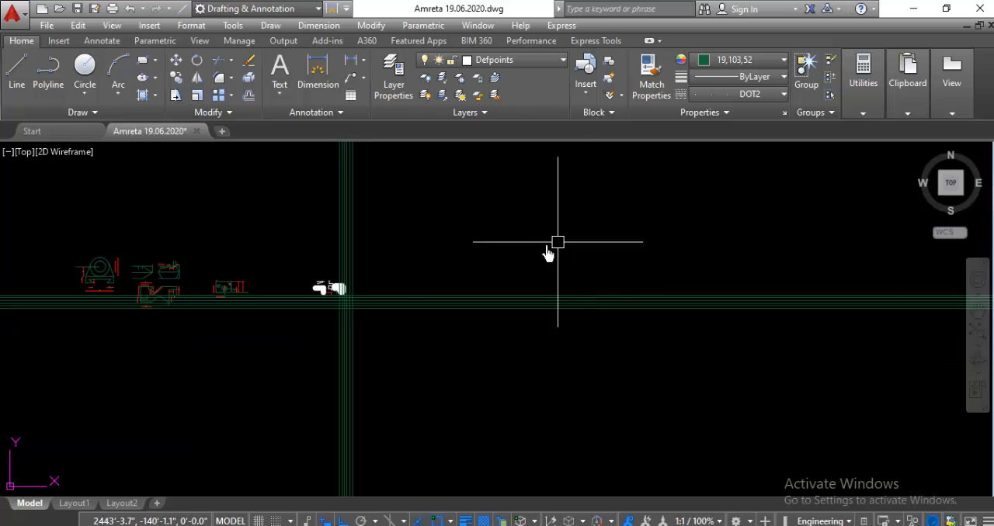
scroll(339, 324, up, 2)
scroll(320, 256, up, 3)
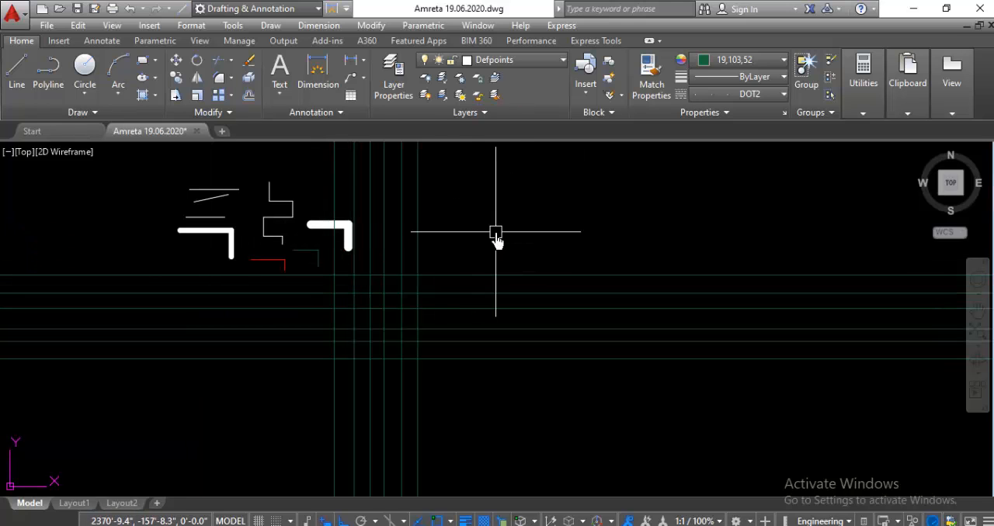
scroll(497, 230, down, 1)
scroll(489, 238, down, 1)
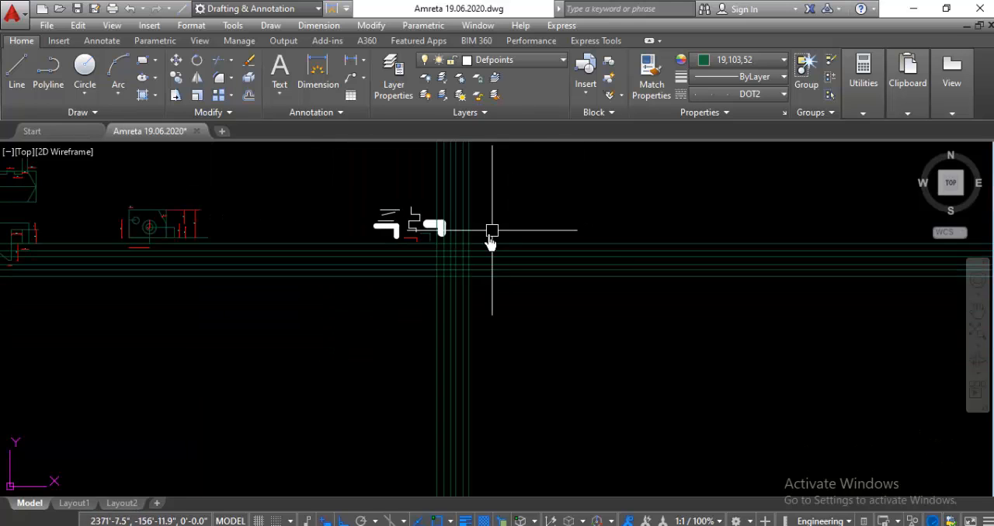
scroll(481, 245, up, 1)
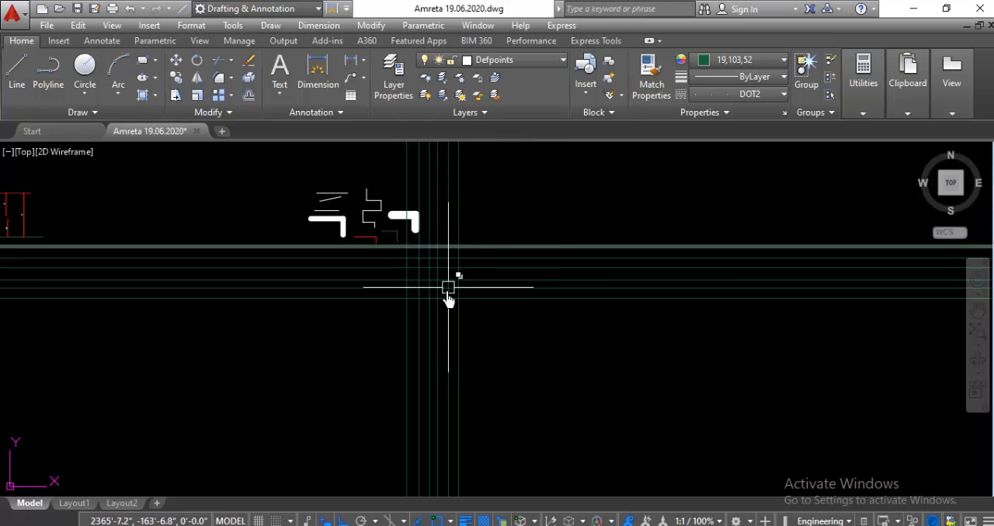
scroll(439, 303, up, 4)
scroll(458, 288, down, 1)
scroll(475, 232, down, 1)
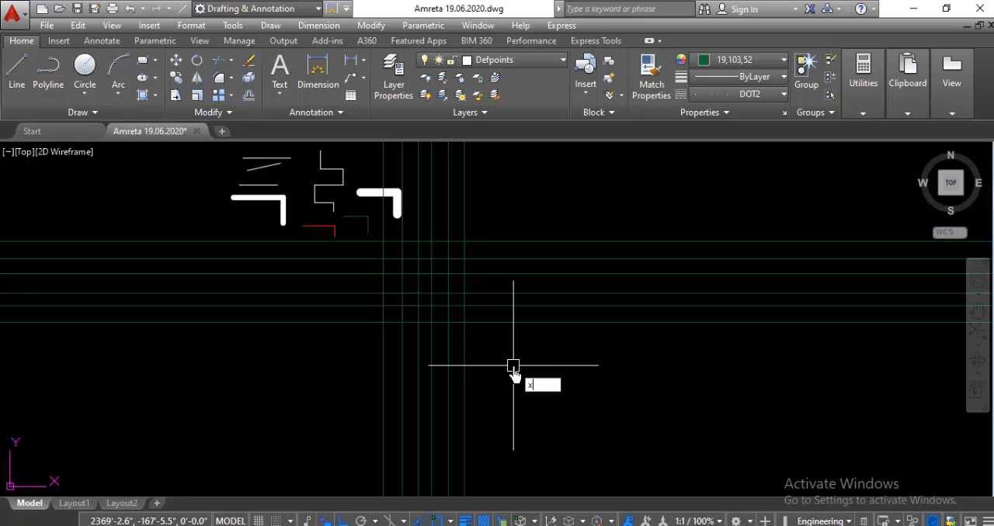
Step: Draw three parallel construction lines at a 45° angle with XLINE, placed to the right of the vertical construction lines
text(l)
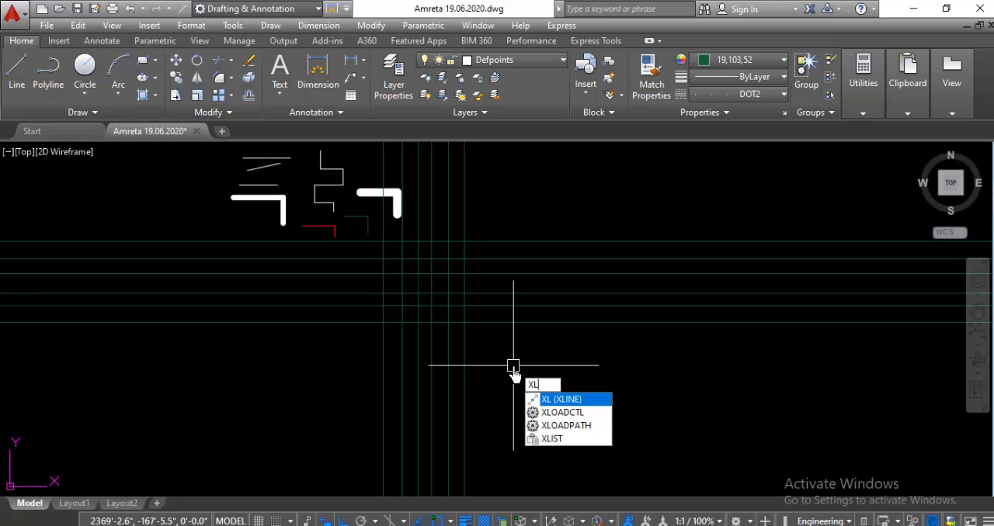
key(Return)
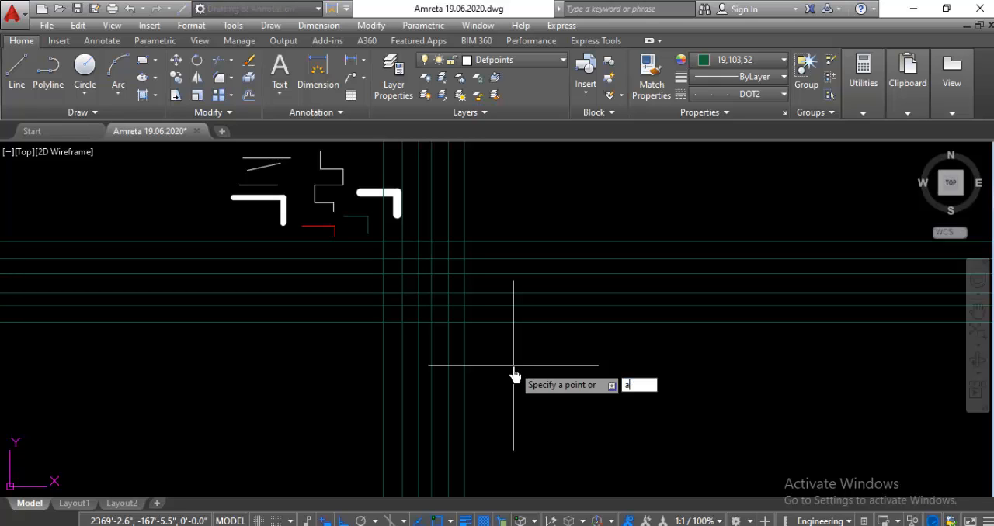
text(a)
key(Return)
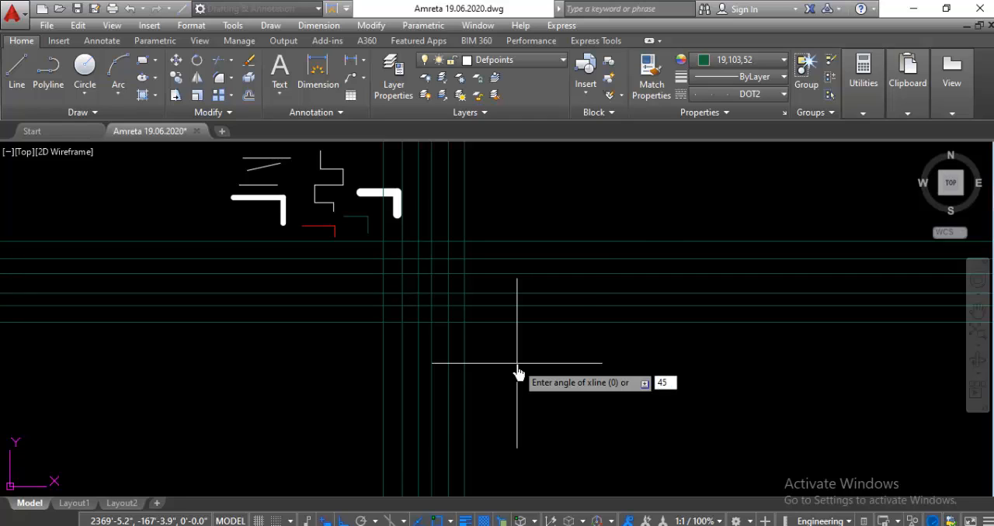
text(45)
key(Return)
key(Escape)
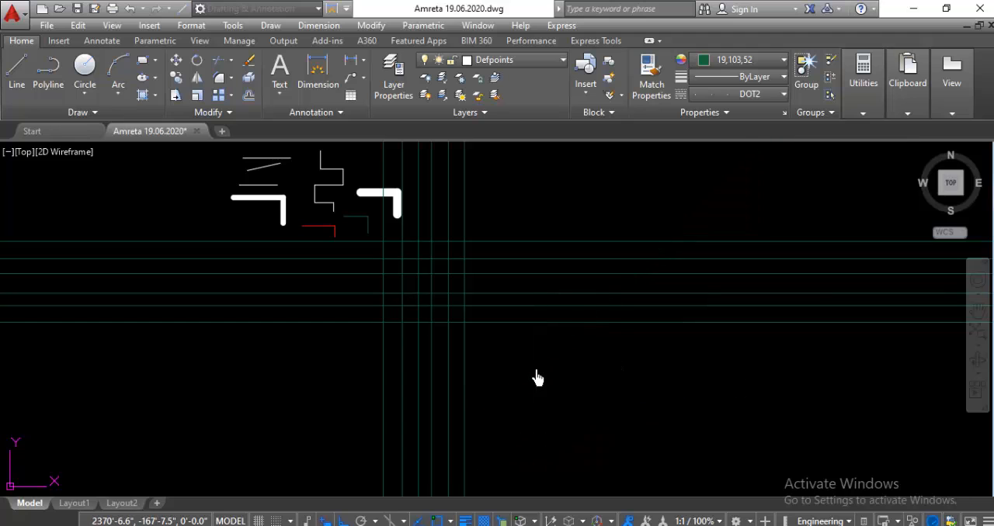
click(535, 370)
click(580, 390)
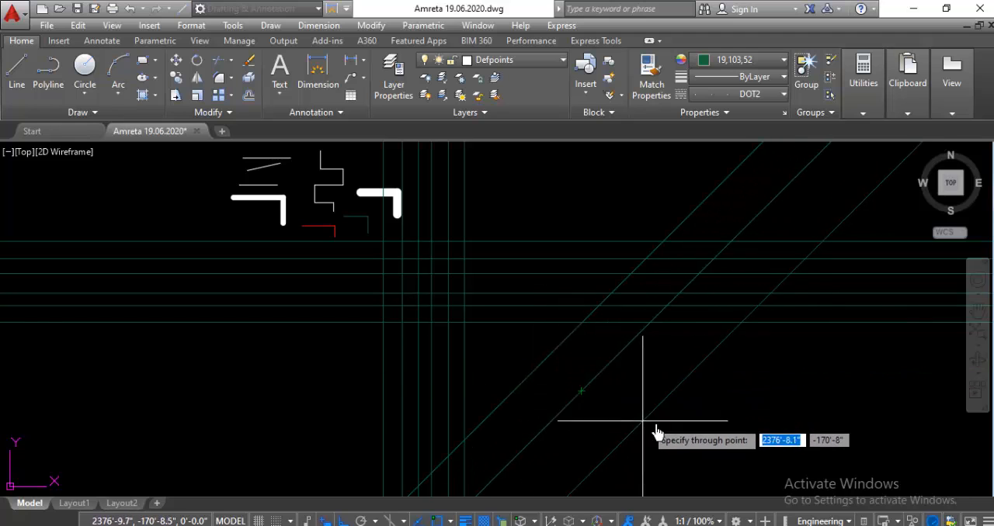
click(670, 423)
key(Escape)
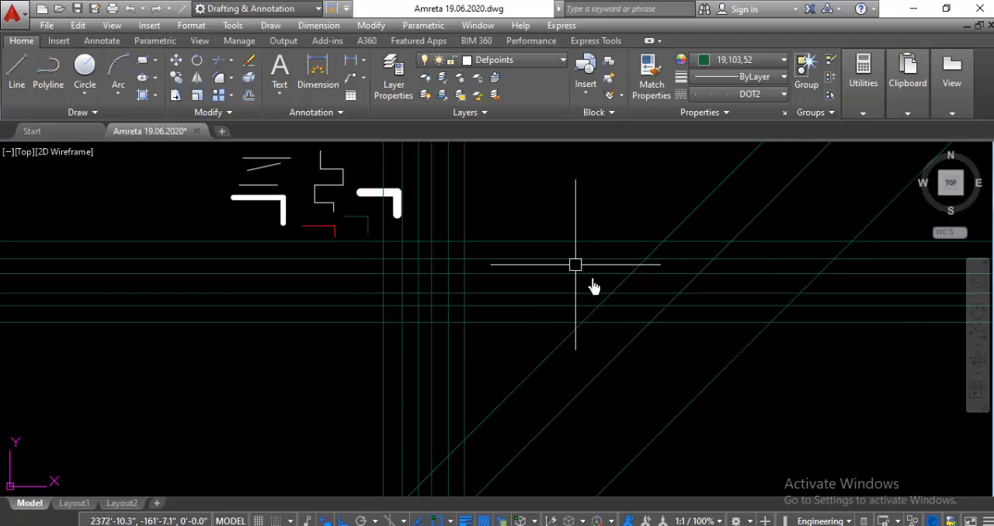
Step: Inspect the 45° construction lines and where they cross the horizontal and vertical ones at different magnifications
scroll(605, 327, up, 4)
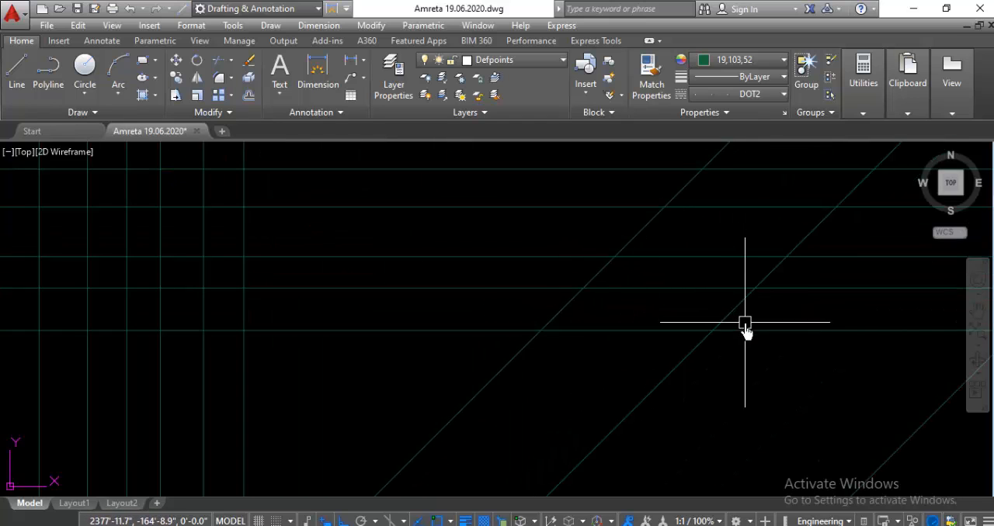
scroll(598, 281, up, 3)
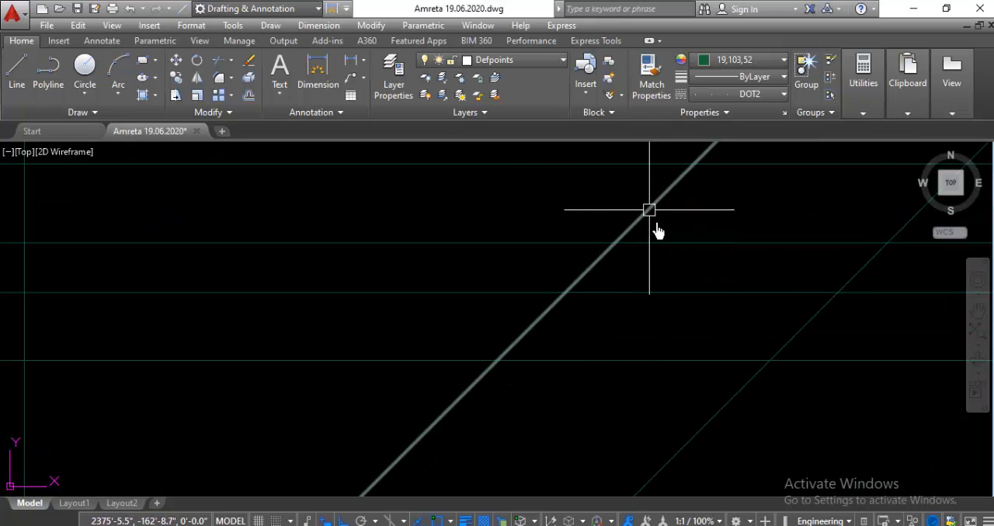
scroll(668, 256, down, 5)
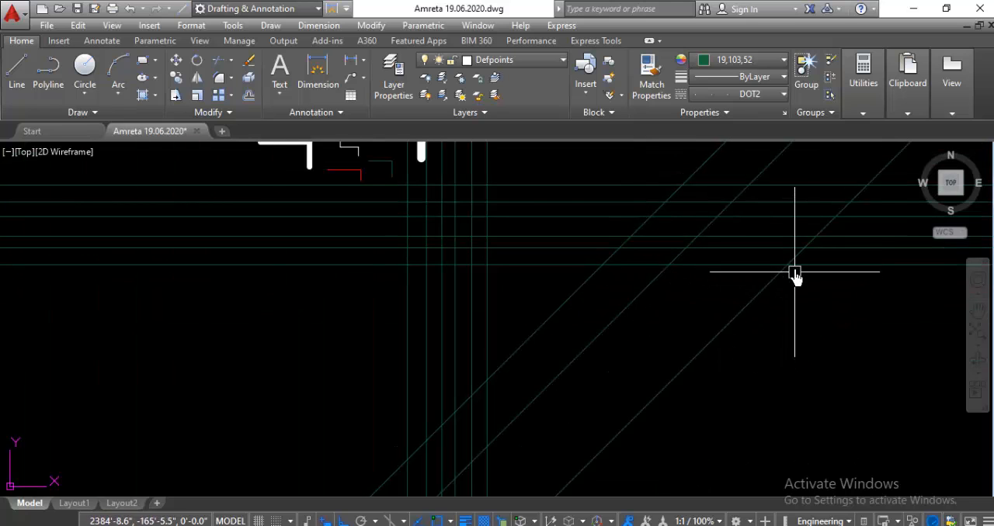
scroll(806, 257, up, 5)
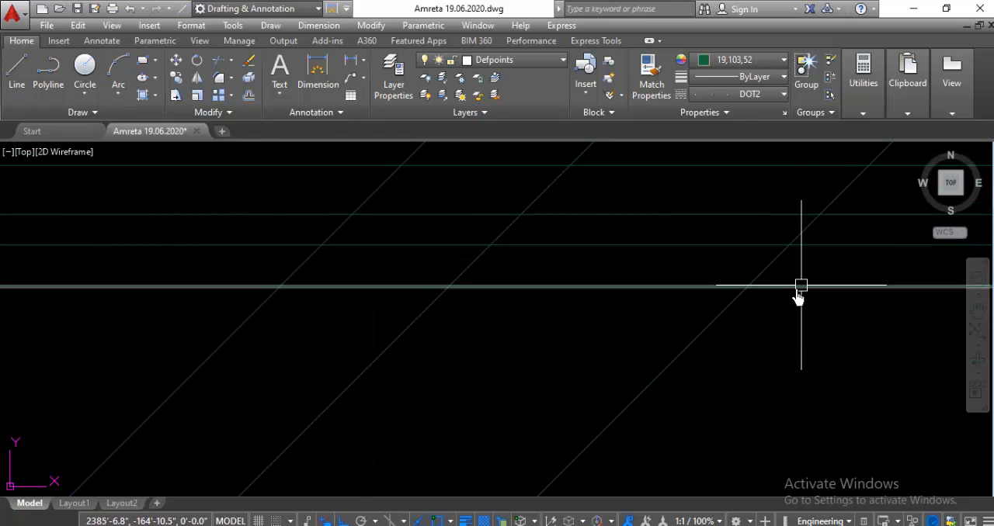
scroll(602, 275, down, 3)
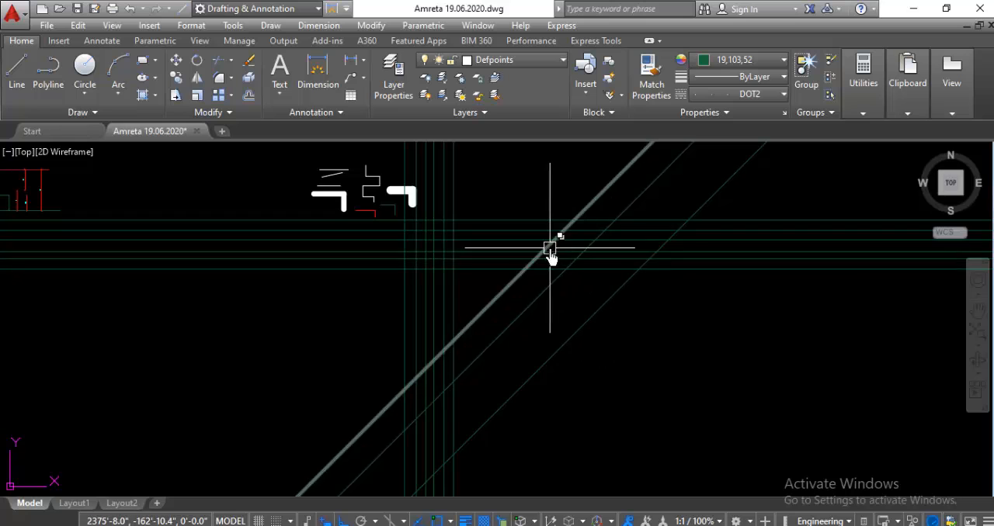
scroll(536, 264, up, 1)
scroll(536, 264, down, 2)
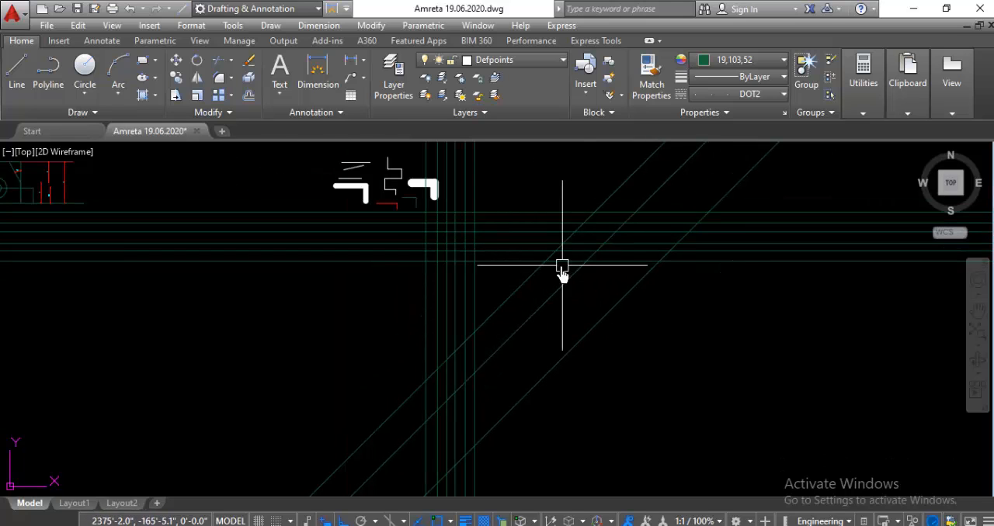
scroll(394, 265, up, 2)
scroll(449, 264, down, 4)
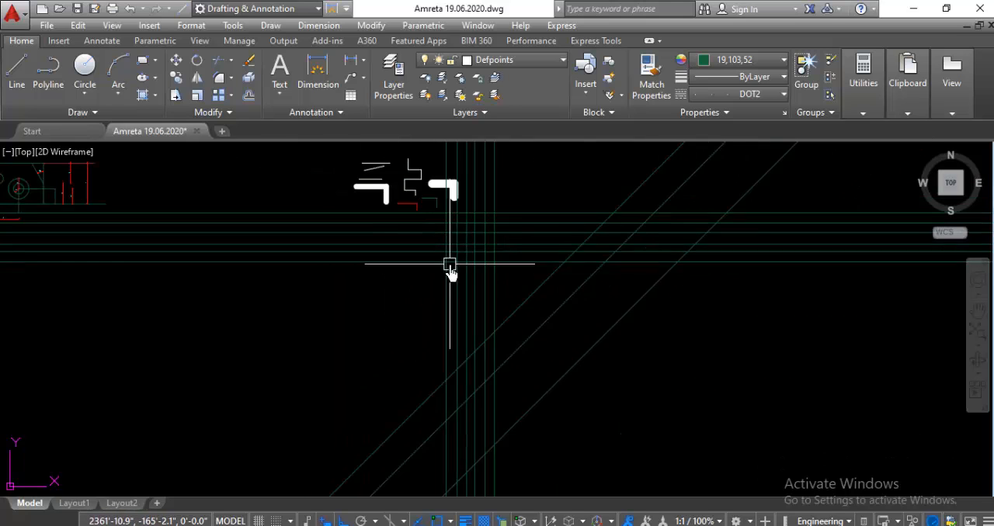
scroll(539, 250, up, 2)
scroll(563, 235, down, 2)
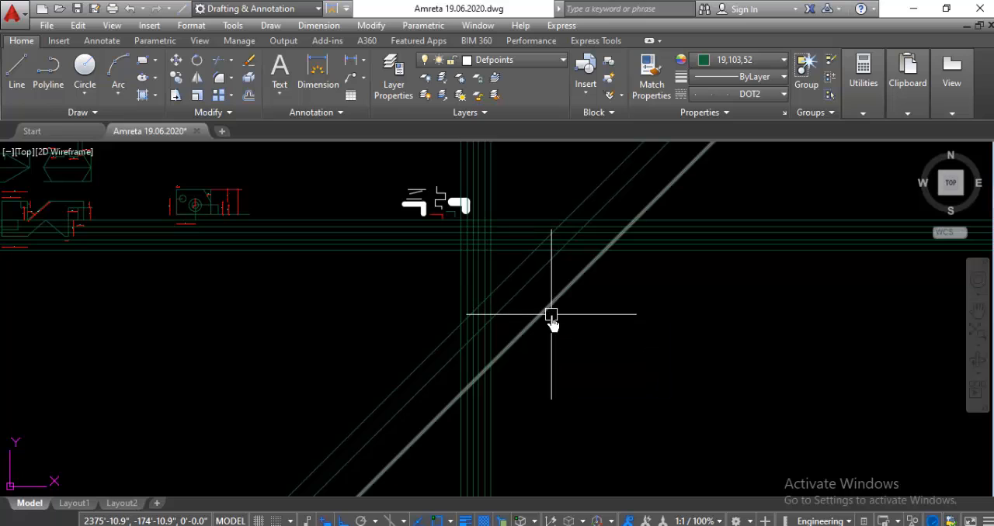
Step: Draw three parallel construction lines at a -45° angle with XLINE, crossing the 45° and vertical construction lines
text(XL)
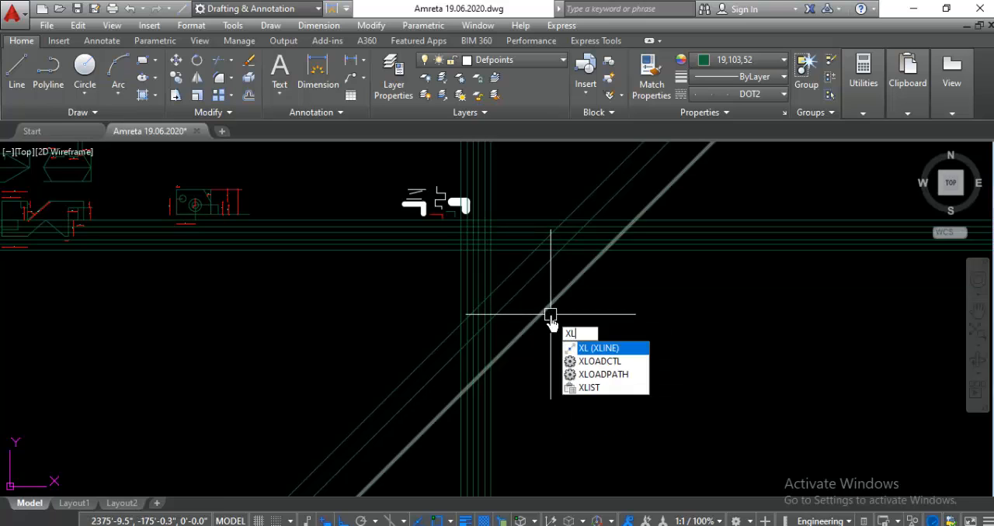
key(Return)
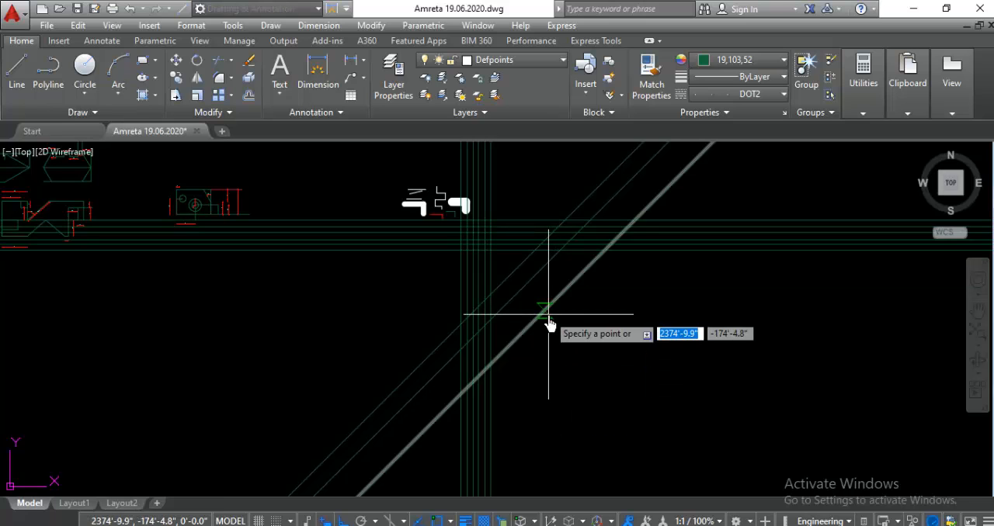
text(a)
key(Return)
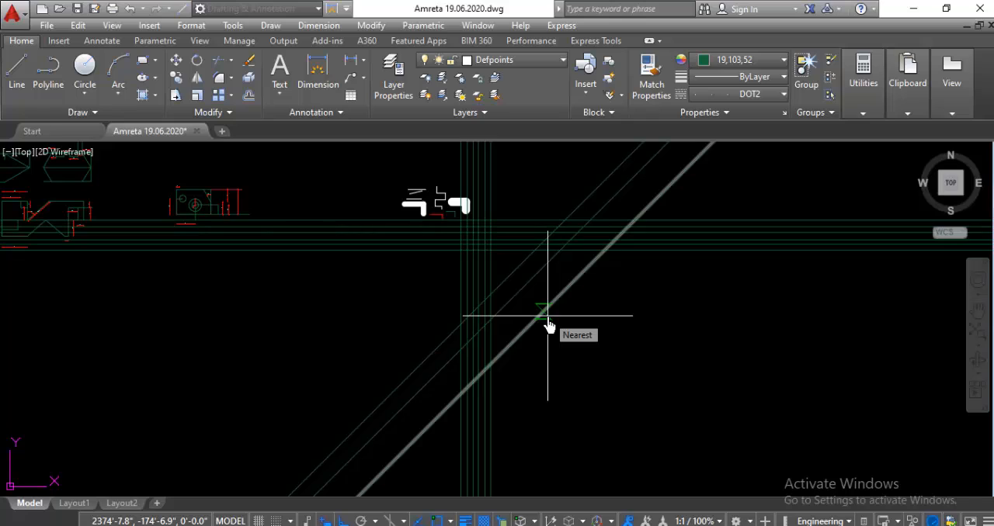
text(-)
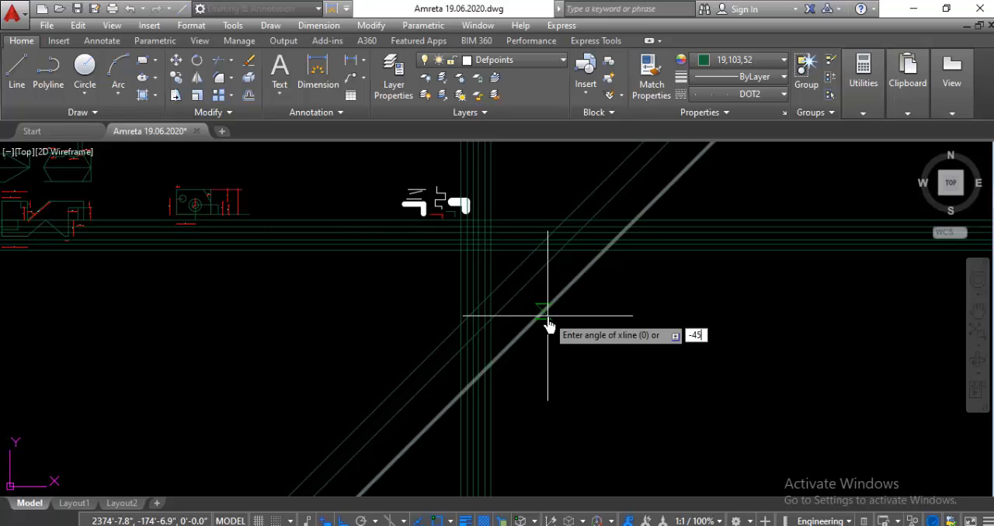
text(45)
key(Return)
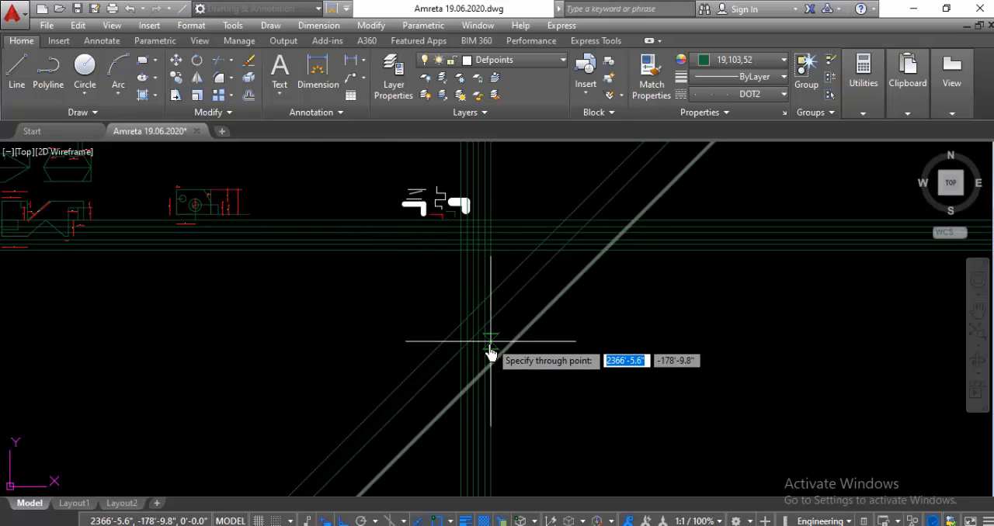
click(479, 354)
click(452, 396)
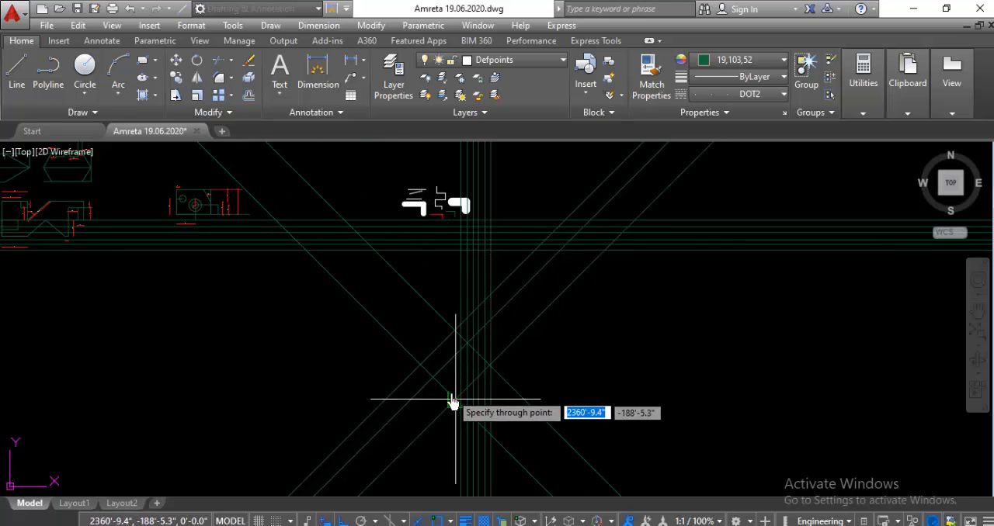
click(518, 338)
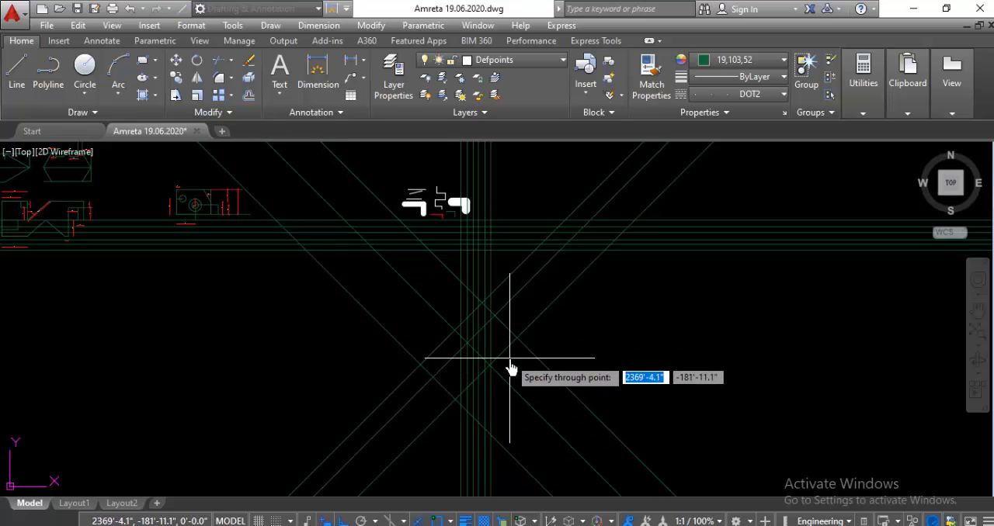
key(Escape)
Step: Examine how the -45° construction lines cross the horizontal, vertical and 45° ones at different magnifications
scroll(450, 240, up, 3)
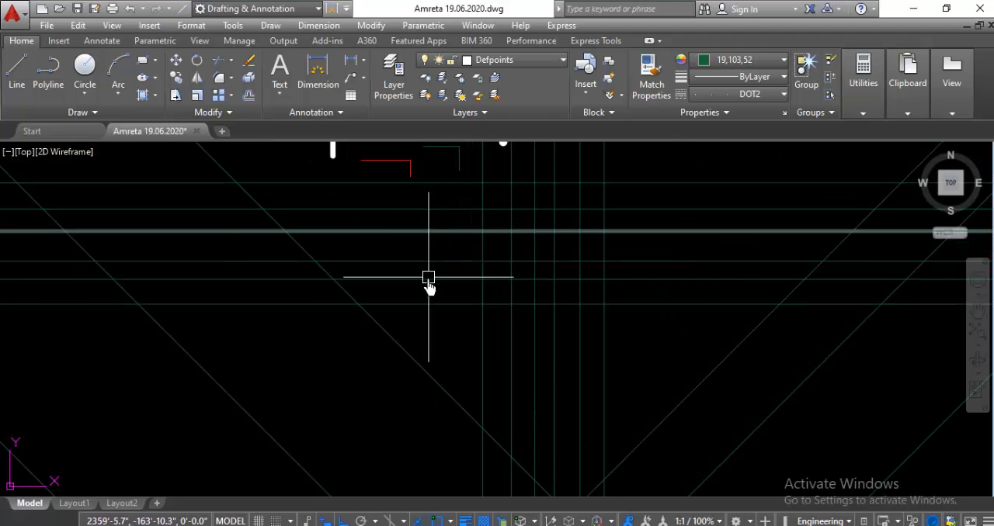
scroll(388, 319, up, 3)
scroll(360, 333, down, 5)
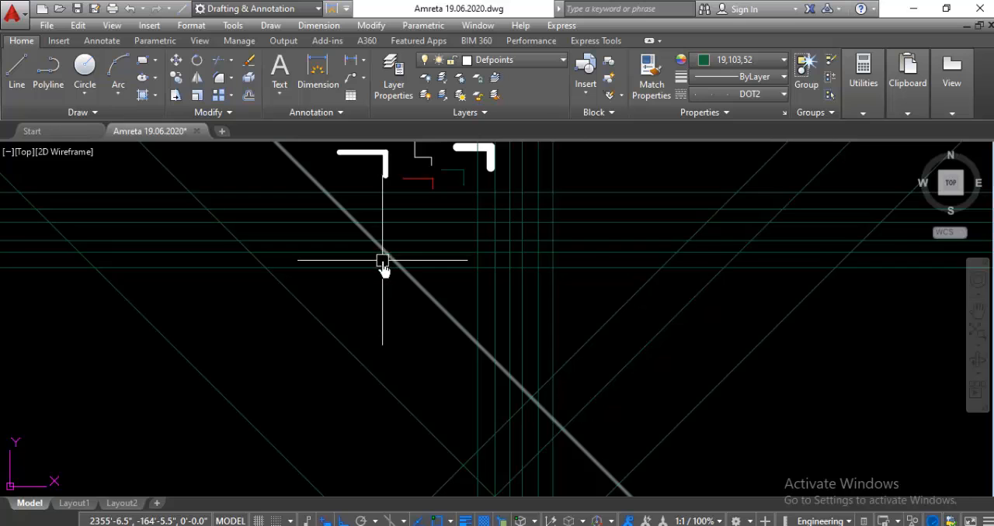
scroll(382, 264, up, 2)
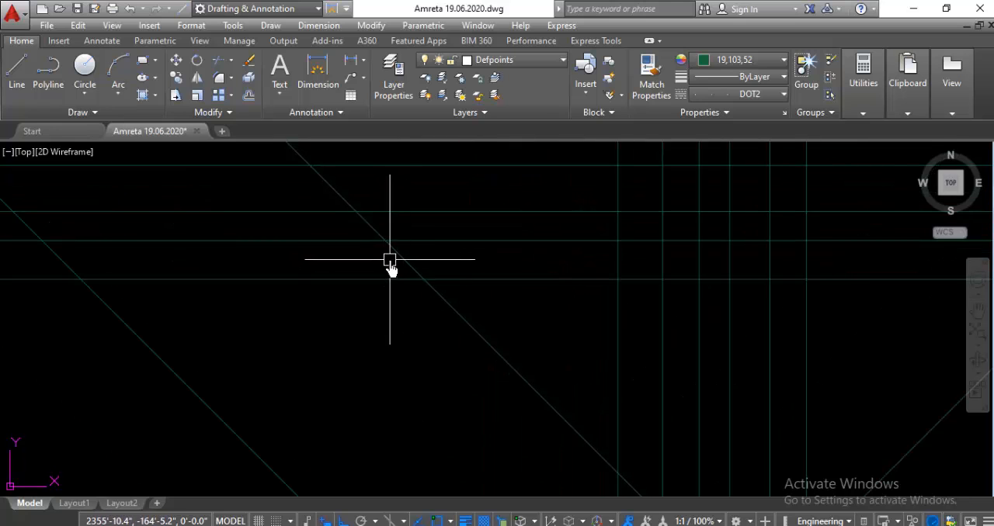
scroll(391, 264, down, 2)
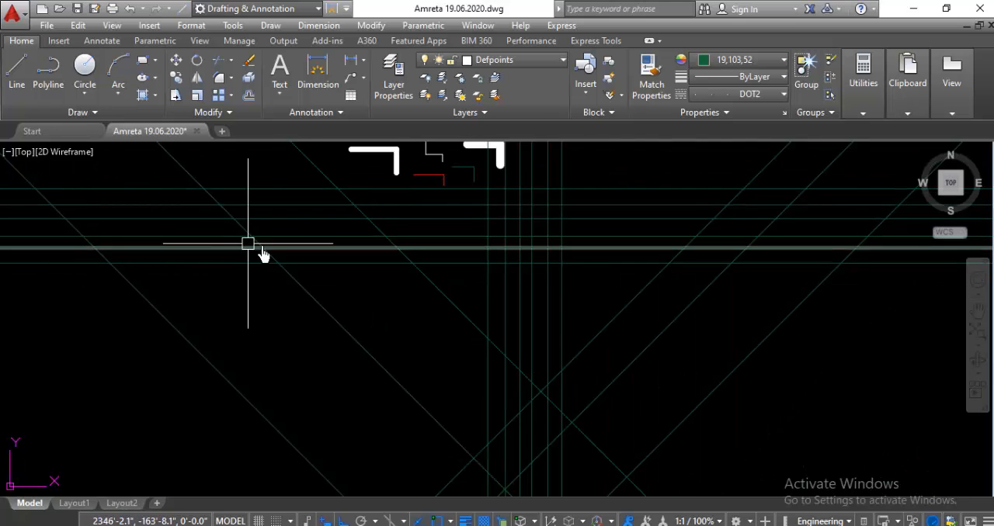
scroll(262, 255, up, 2)
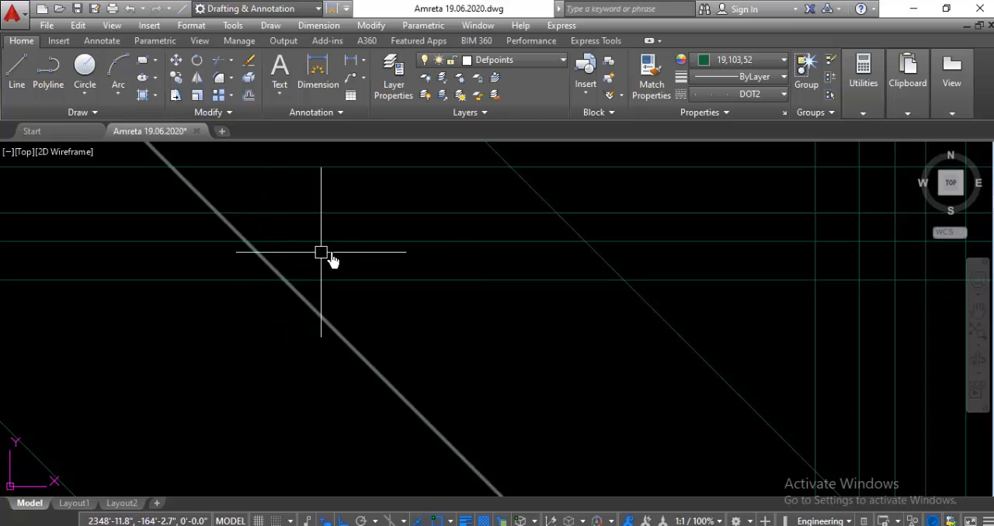
scroll(355, 238, down, 2)
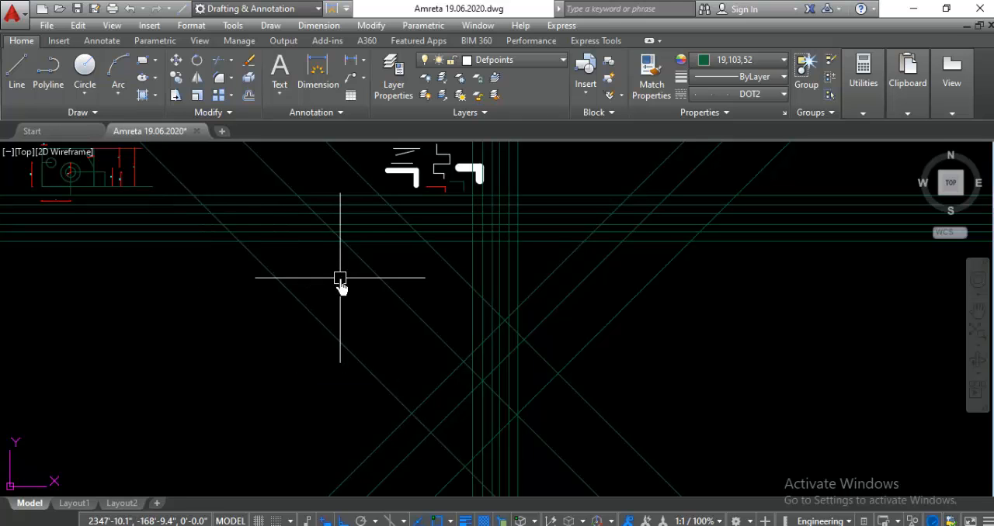
scroll(379, 267, down, 4)
scroll(380, 268, up, 2)
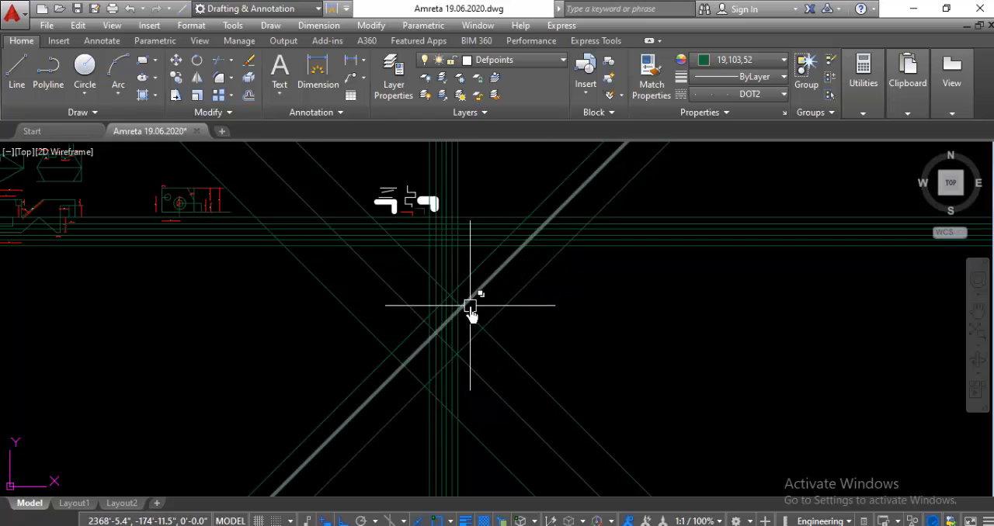
scroll(497, 279, down, 2)
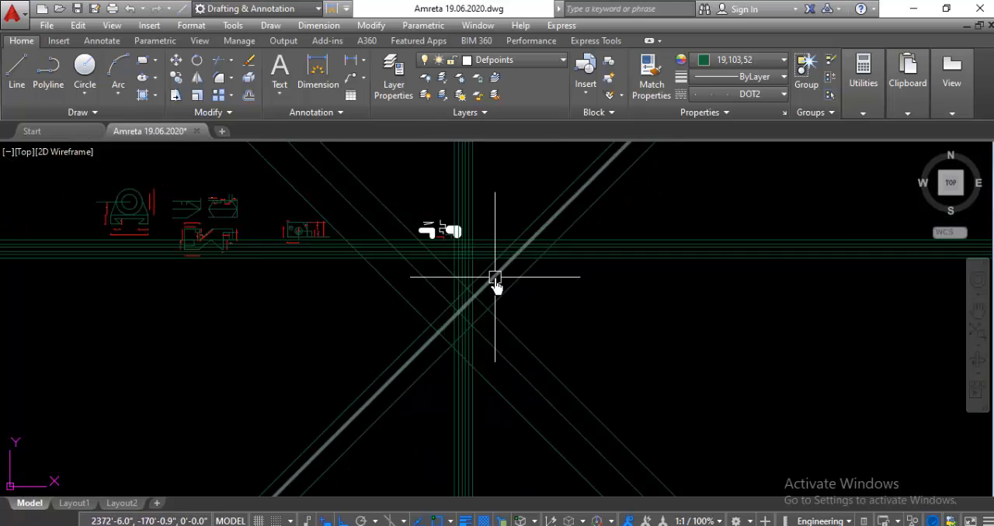
scroll(494, 277, down, 1)
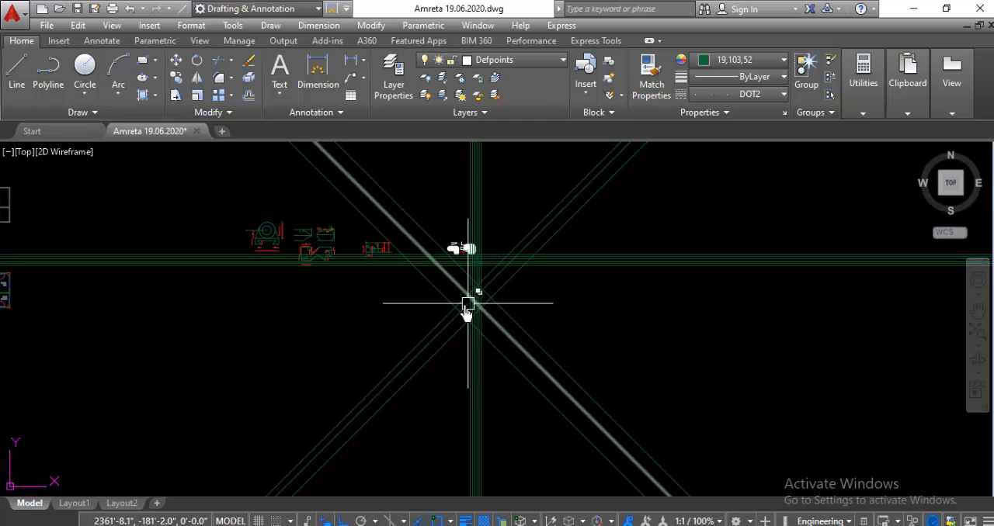
Step: Delete all the vertical, horizontal and angled construction lines, keeping the sample line segments
scroll(497, 278, up, 2)
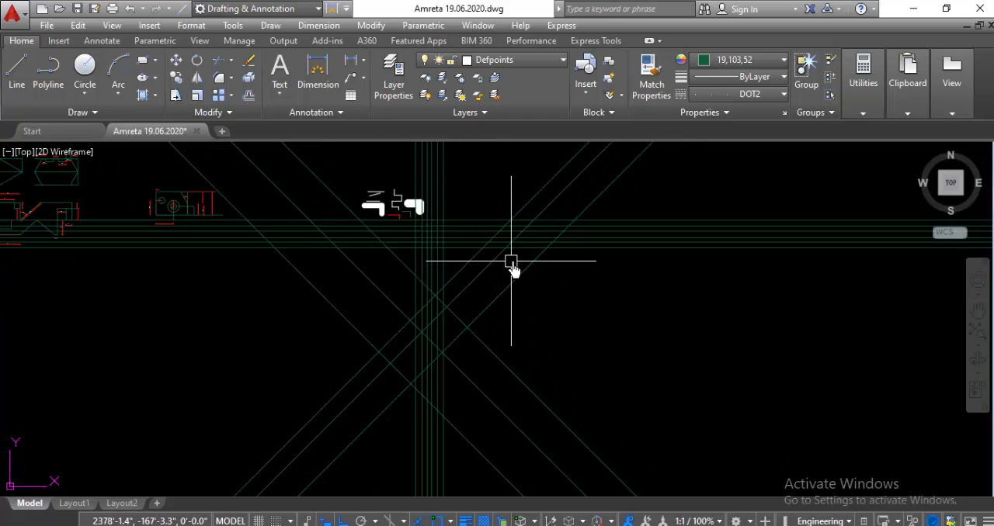
mouse_move(660, 189)
mouse_down()
mouse_move(539, 377)
mouse_move(303, 437)
mouse_move(271, 355)
mouse_up()
key(Delete)
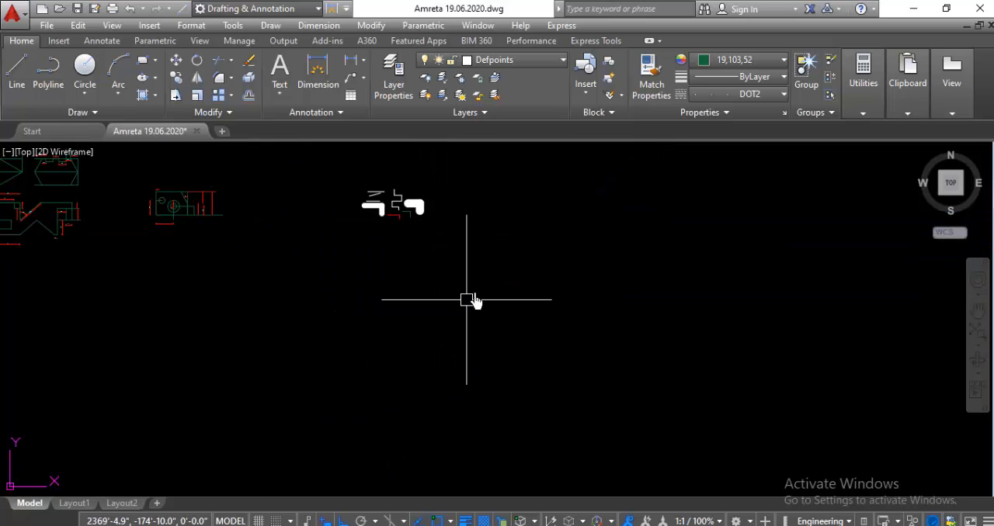
Step: Try to draw a wavy DOT2 spline with ortho off in the empty area to the right of the sample line segments
scroll(424, 199, up, 2)
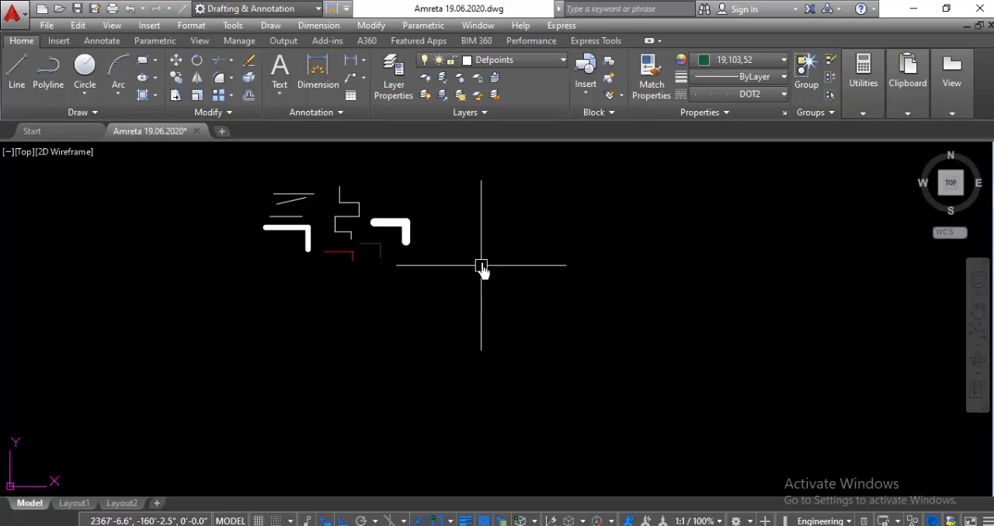
scroll(475, 256, up, 2)
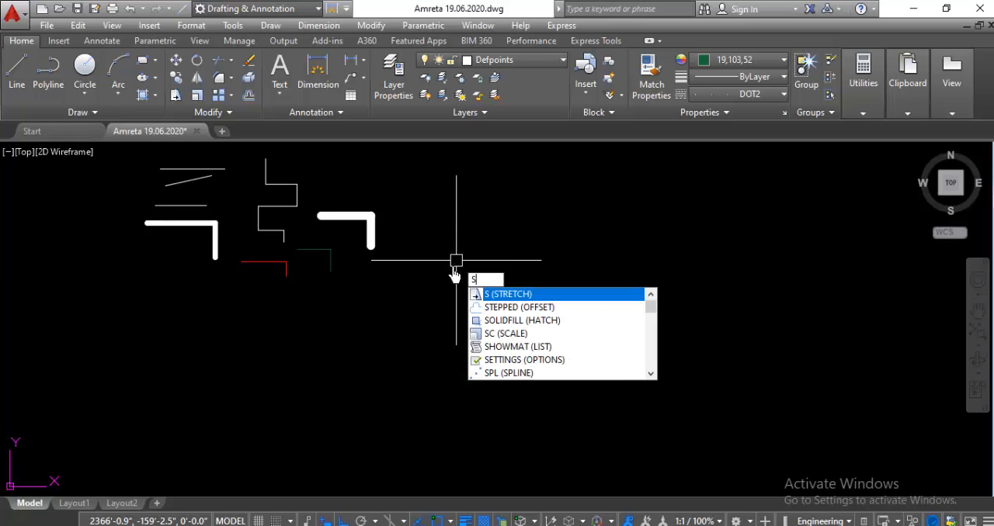
text(PL)
key(Return)
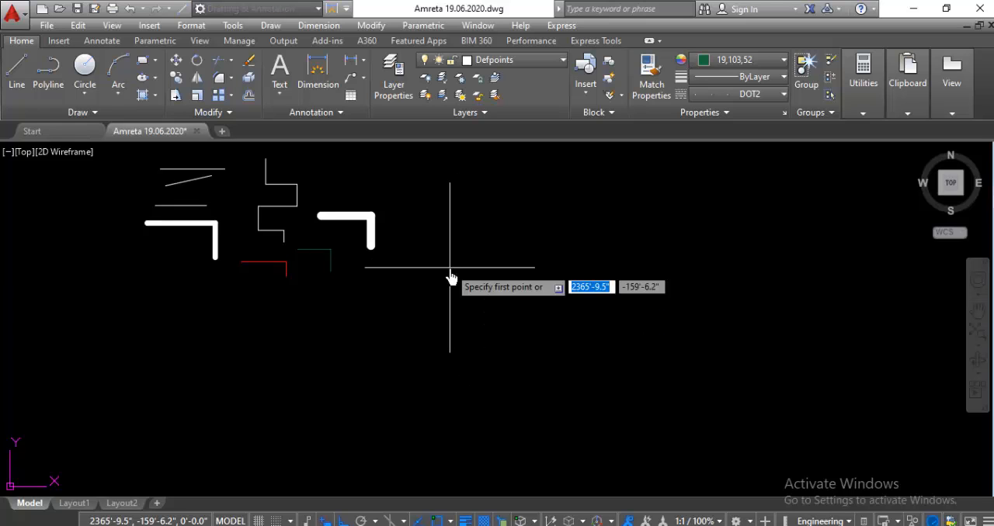
click(472, 313)
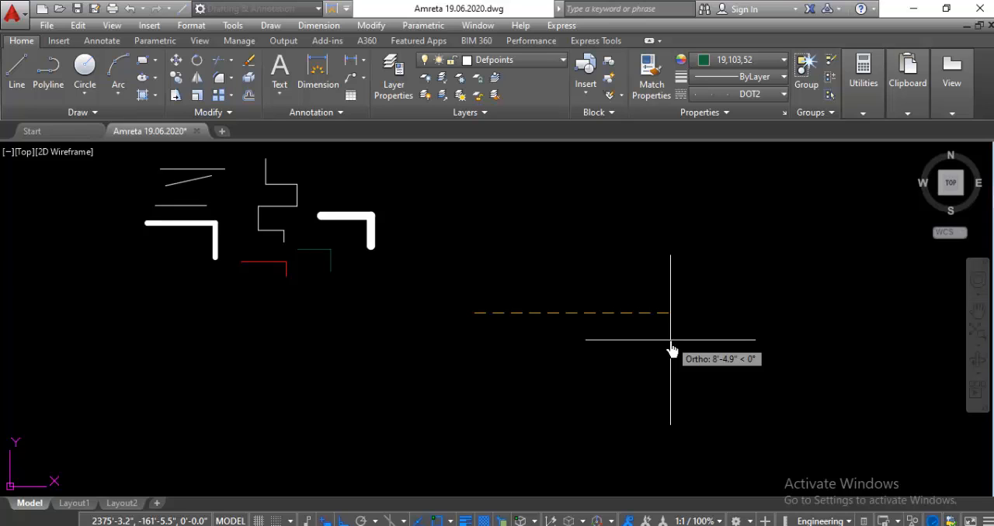
key(F8)
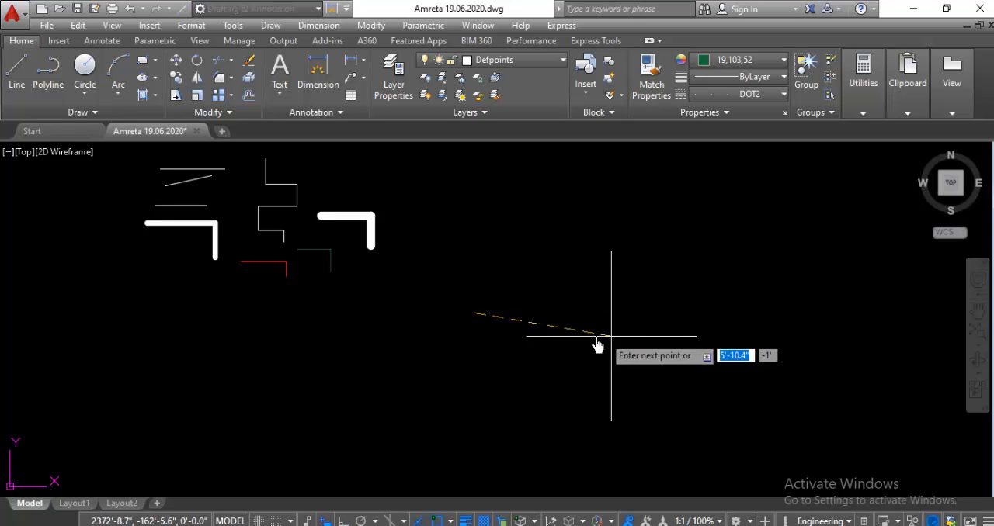
click(525, 275)
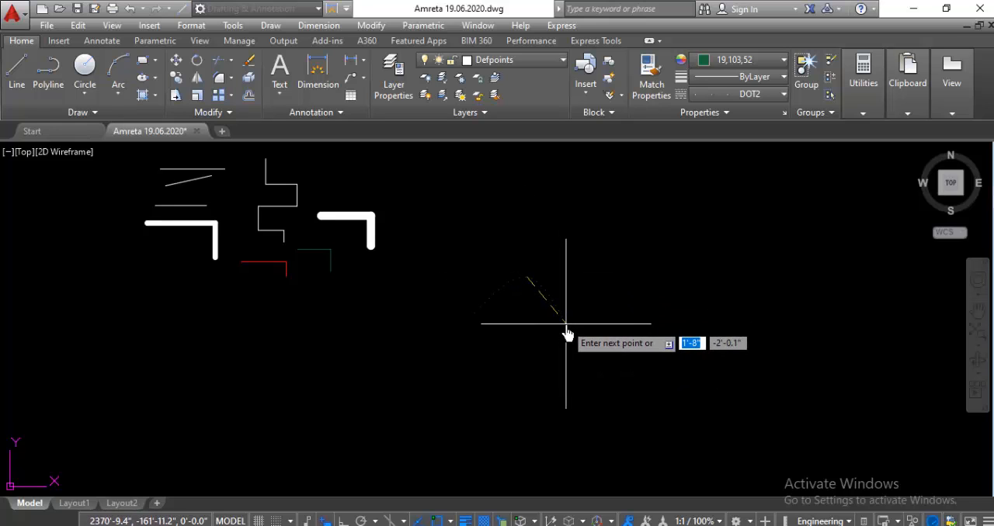
click(565, 324)
click(617, 278)
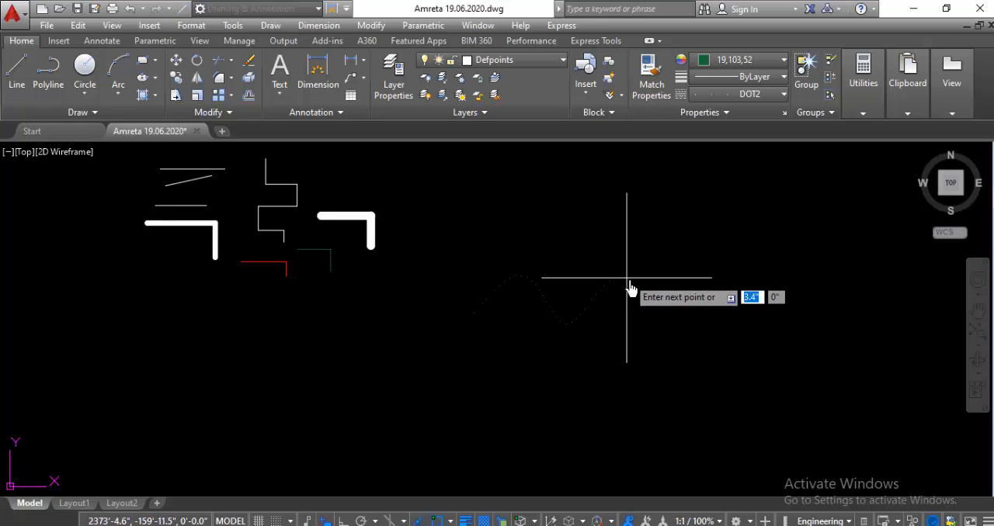
click(654, 315)
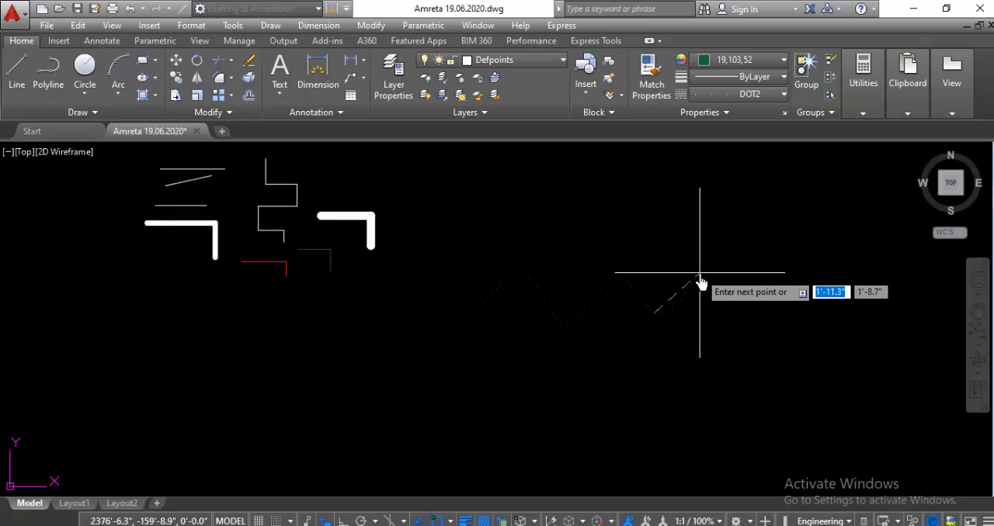
click(727, 305)
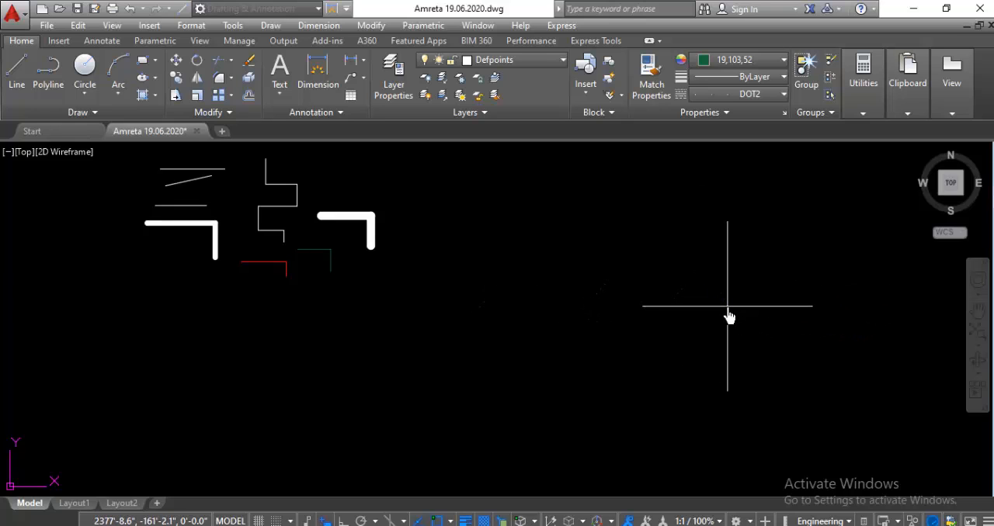
key(Escape)
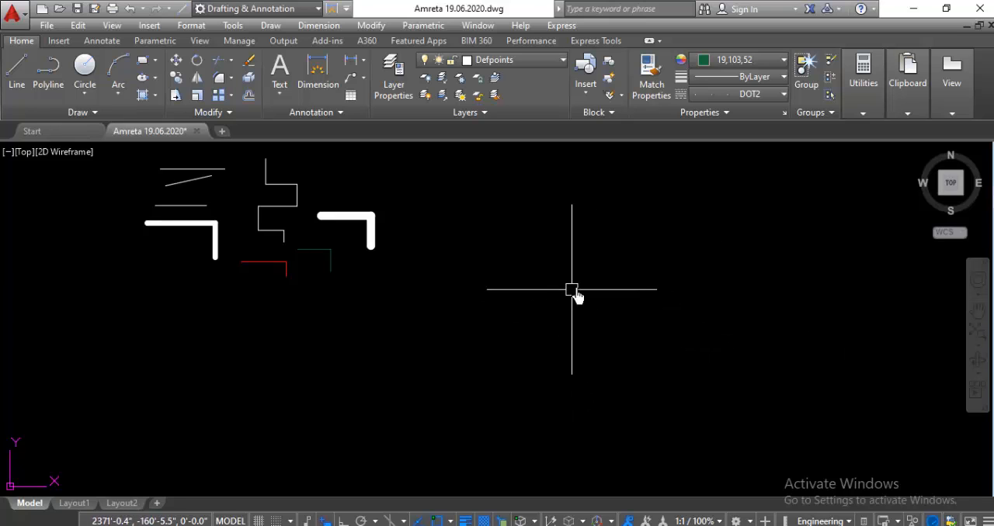
Step: Set the current linetype to ByLayer for new objects
click(781, 94)
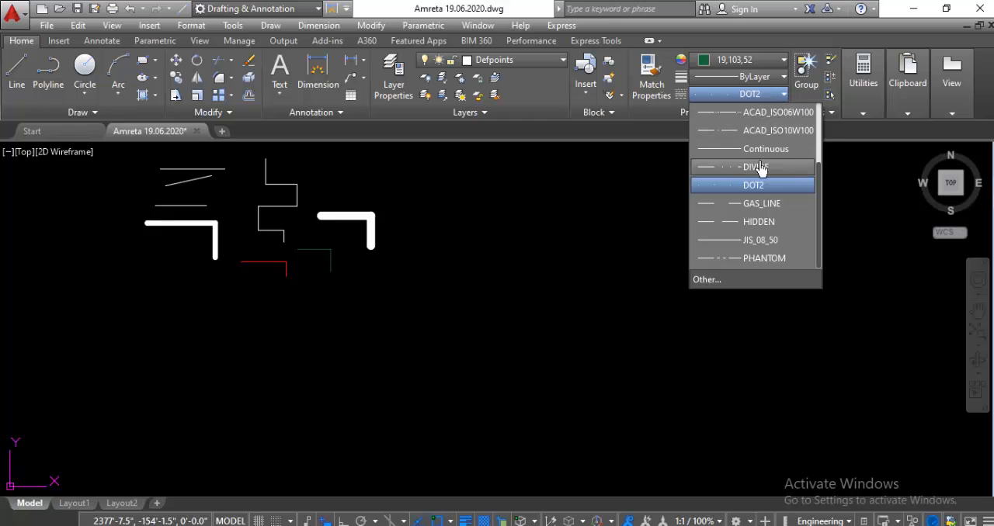
scroll(761, 166, up, 2)
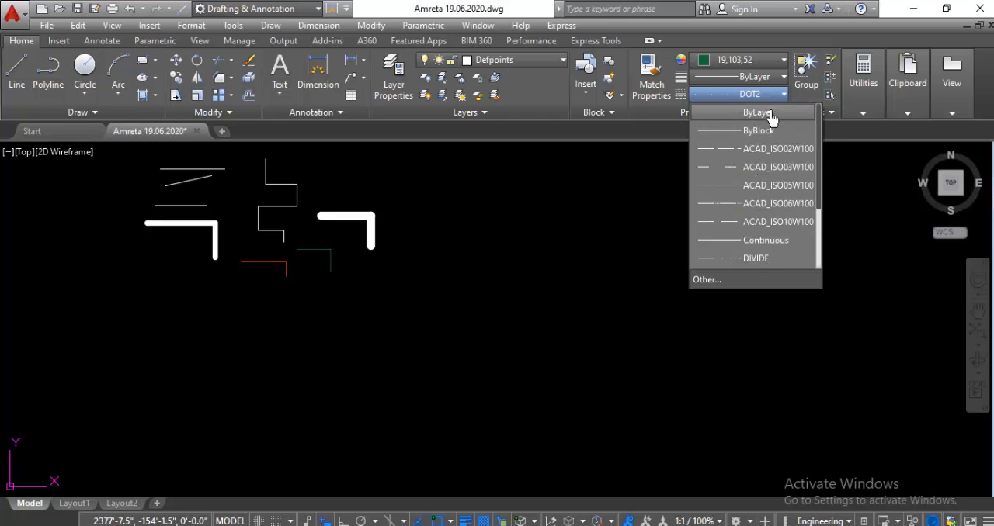
click(760, 112)
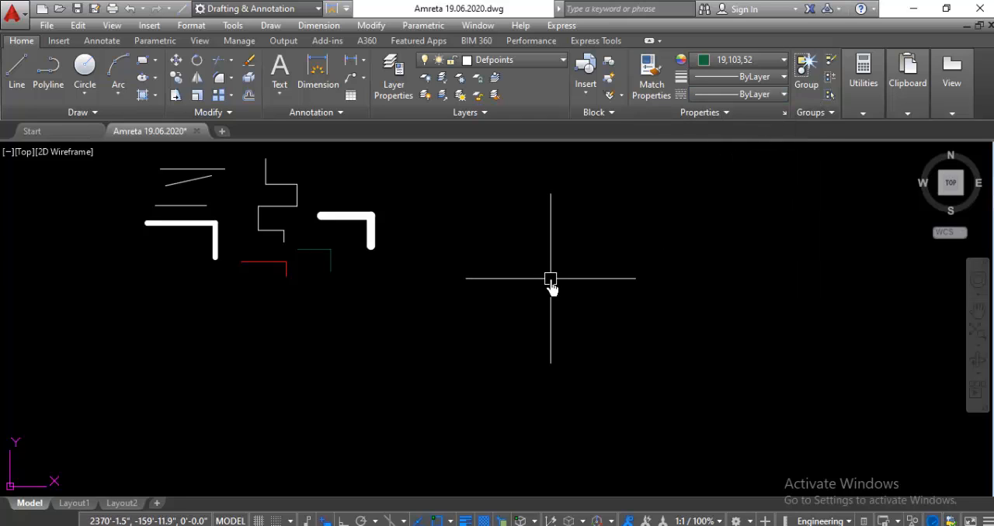
Step: Draw a wavy ByLayer spline with three crests in the empty area beside the sample line segments
text(s)
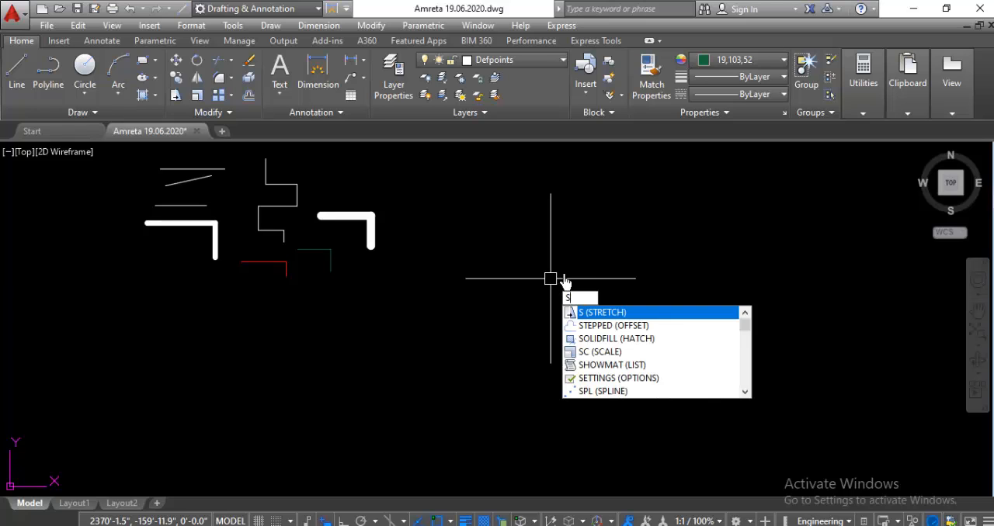
text(pl)
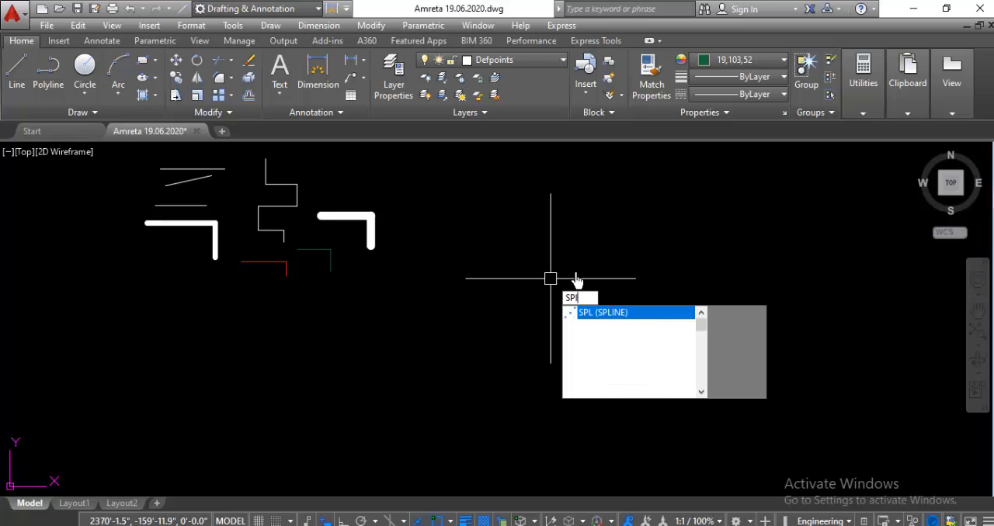
key(Return)
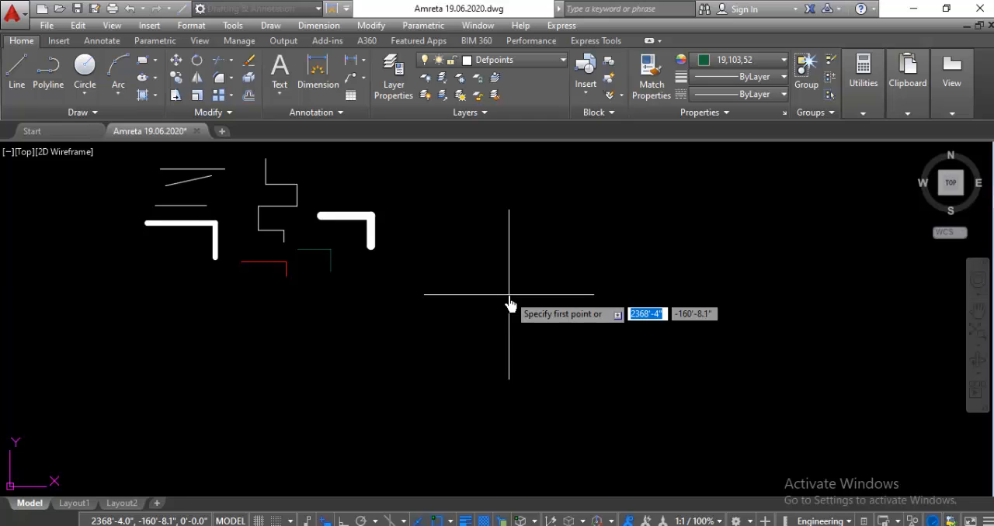
click(508, 293)
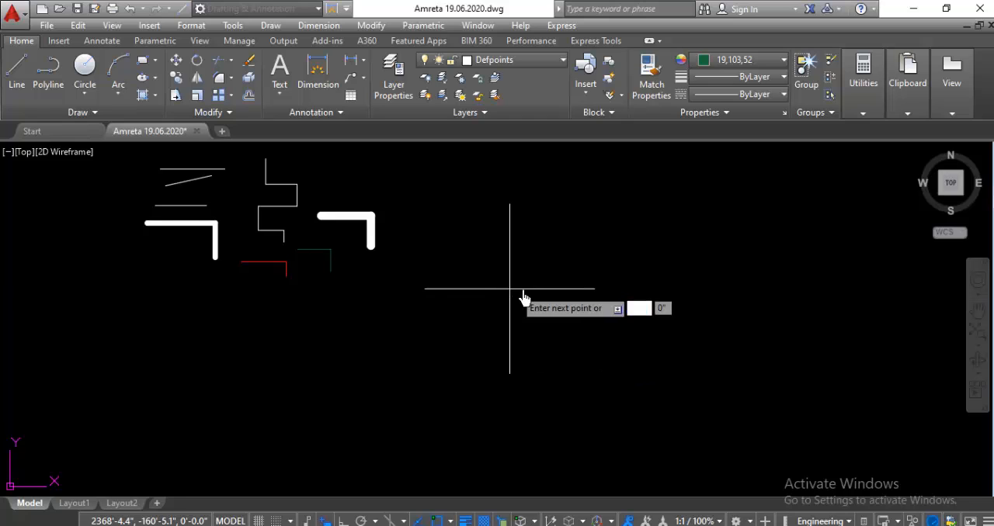
click(561, 244)
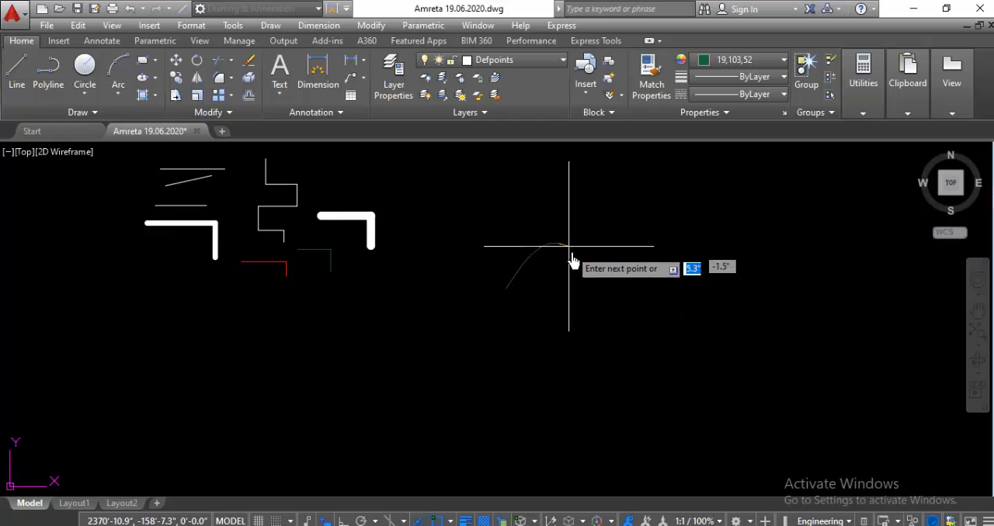
click(606, 290)
click(655, 239)
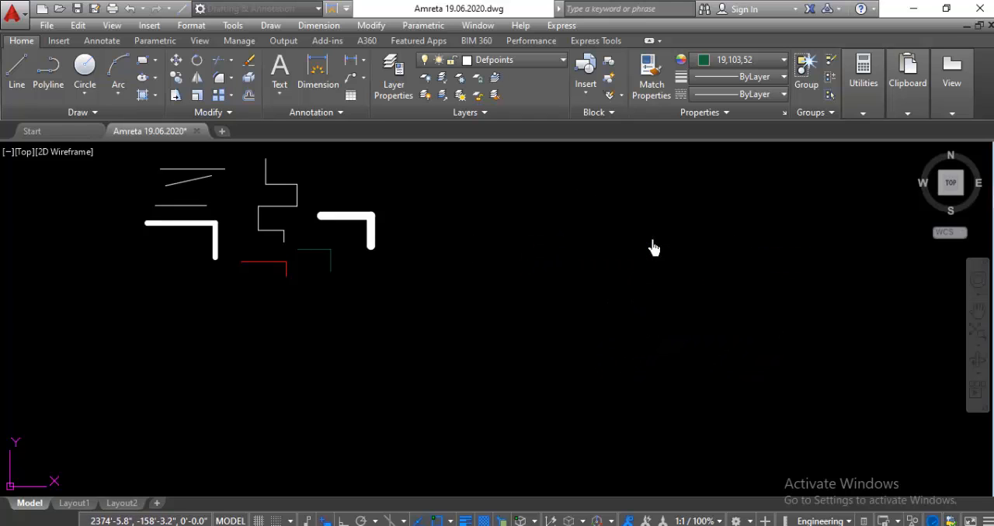
click(699, 282)
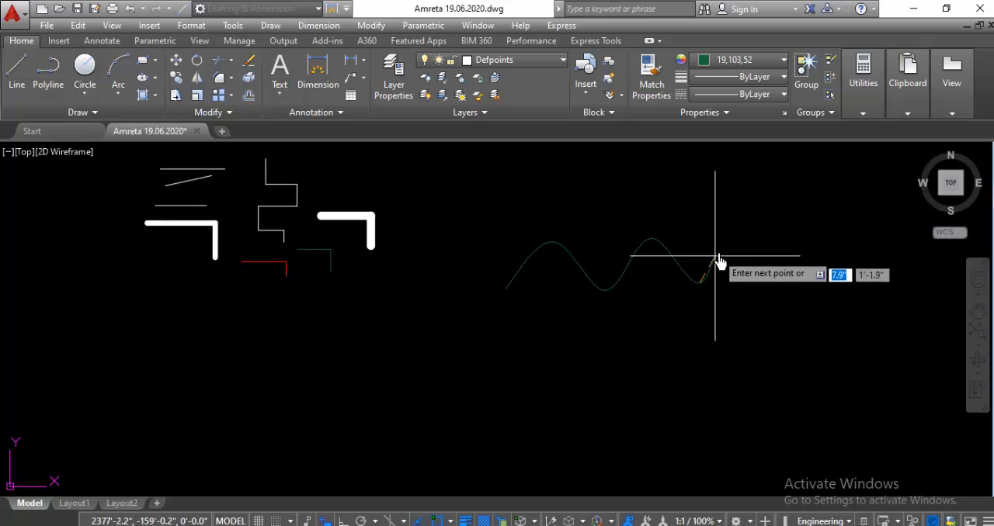
click(745, 224)
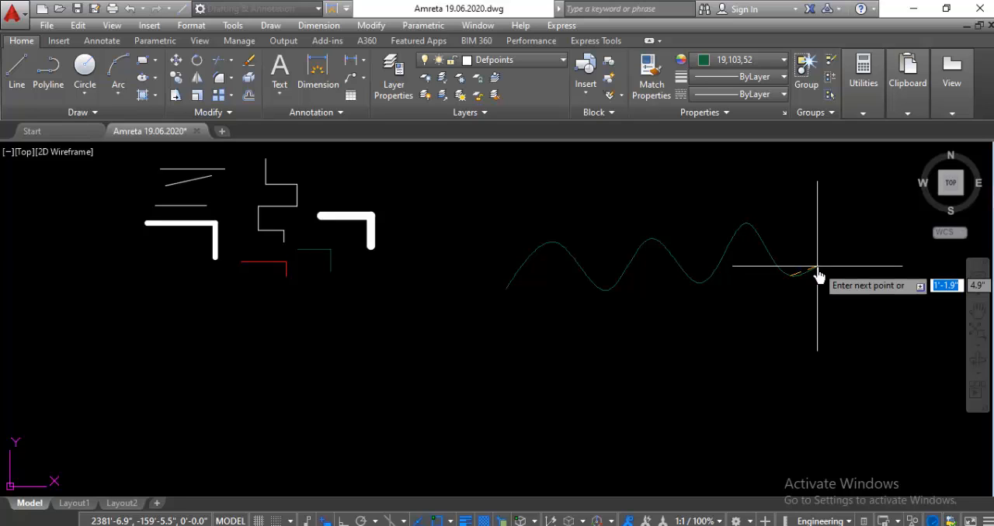
key(Return)
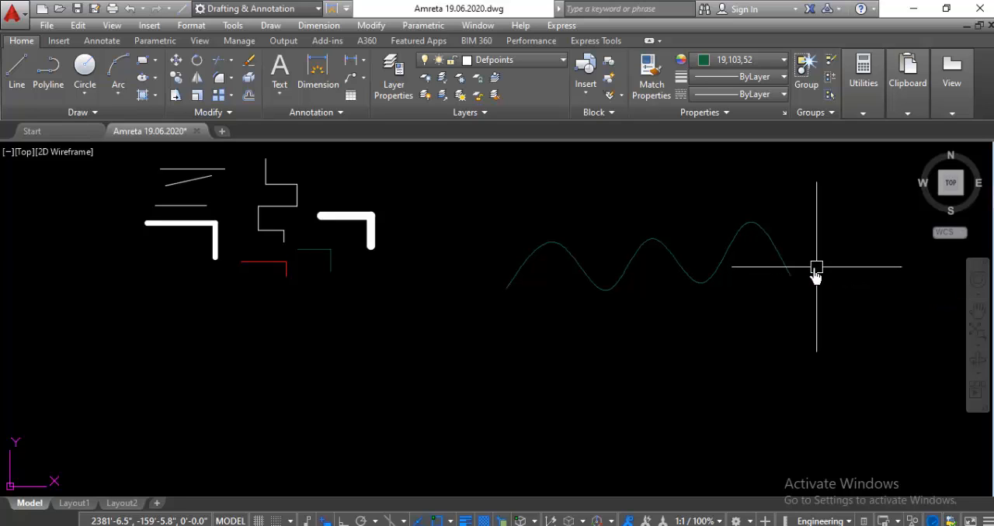
key(space)
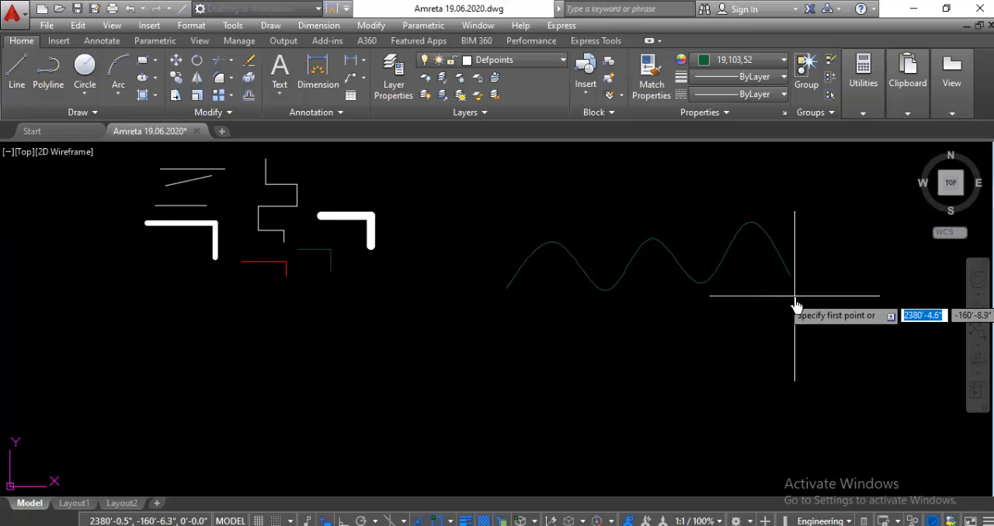
key(Escape)
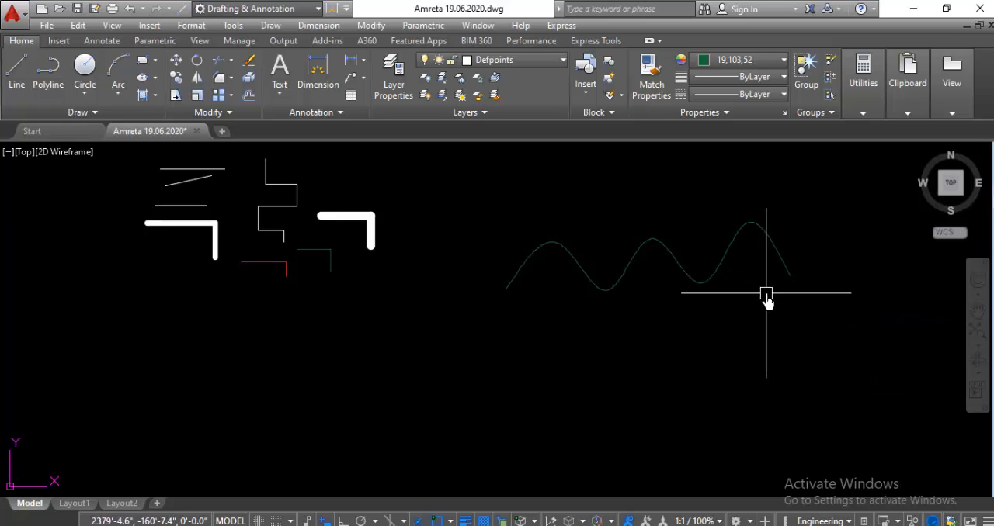
Step: Draw a stepped polyline of seven horizontal and vertical segments with ortho on, below the wavy spline
scroll(787, 233, up, 4)
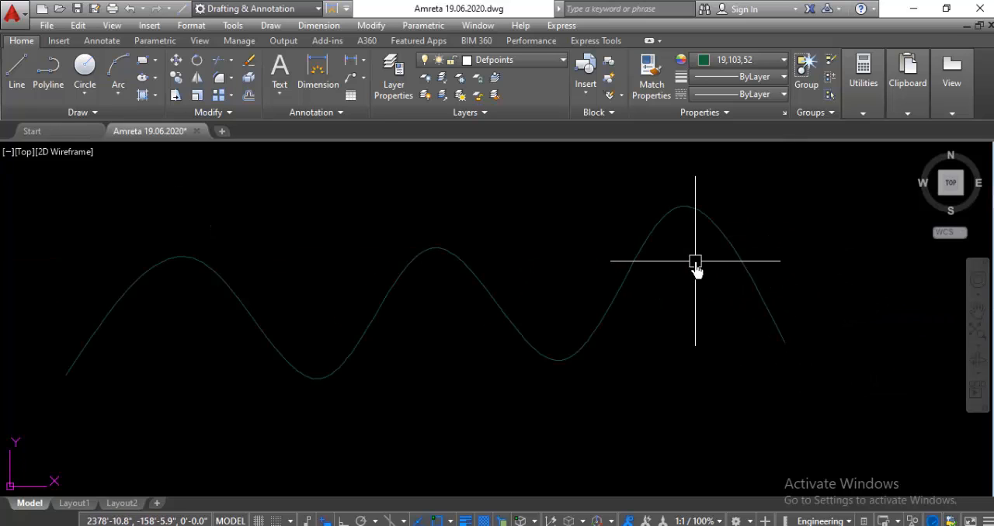
scroll(695, 266, down, 2)
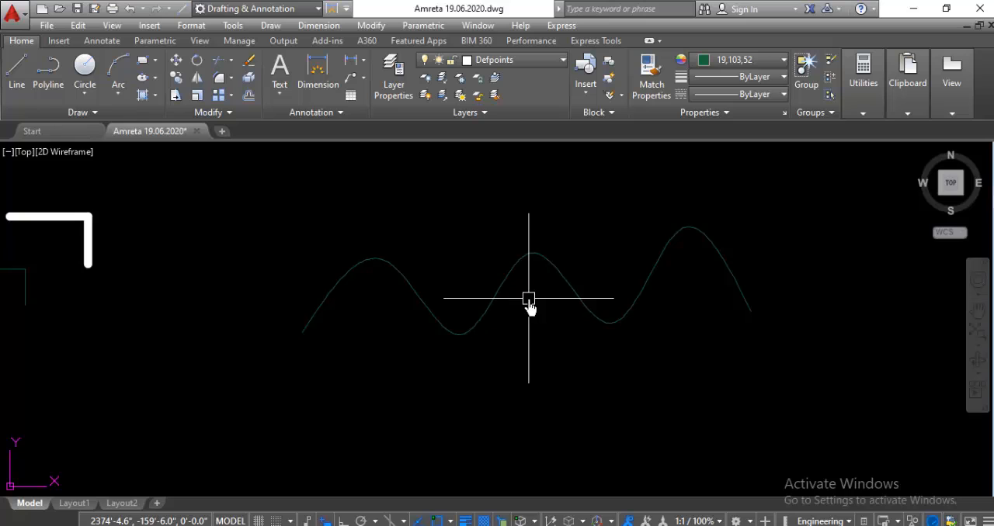
scroll(559, 271, down, 4)
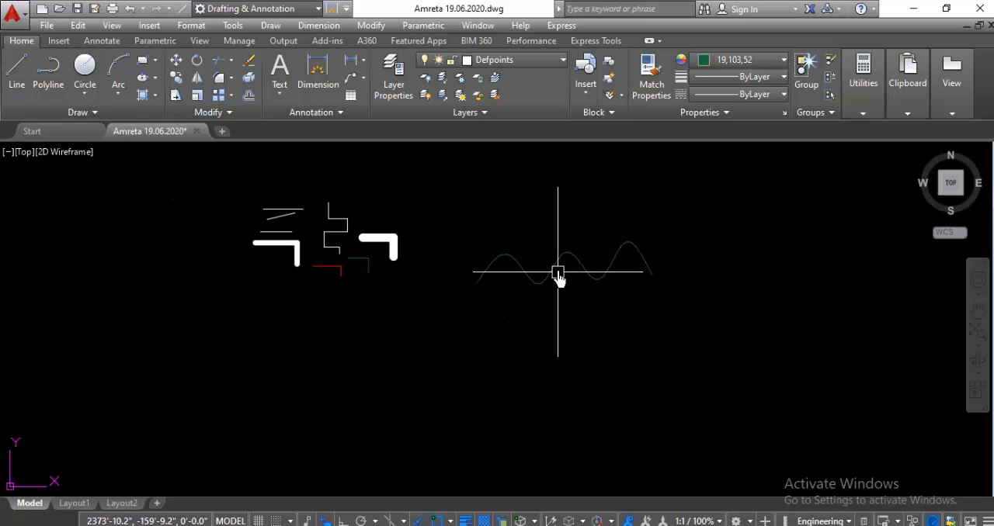
scroll(556, 266, up, 2)
scroll(556, 266, down, 2)
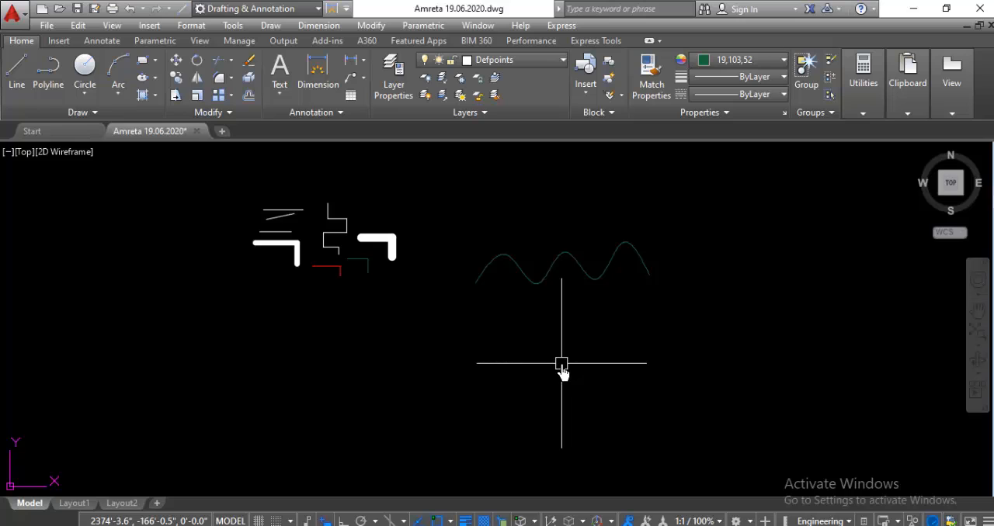
scroll(548, 353, up, 2)
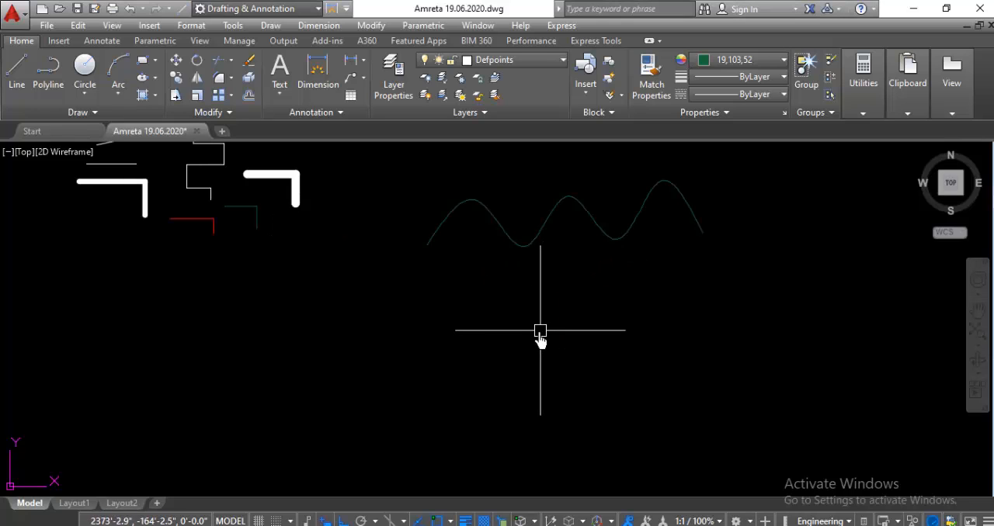
key(Return)
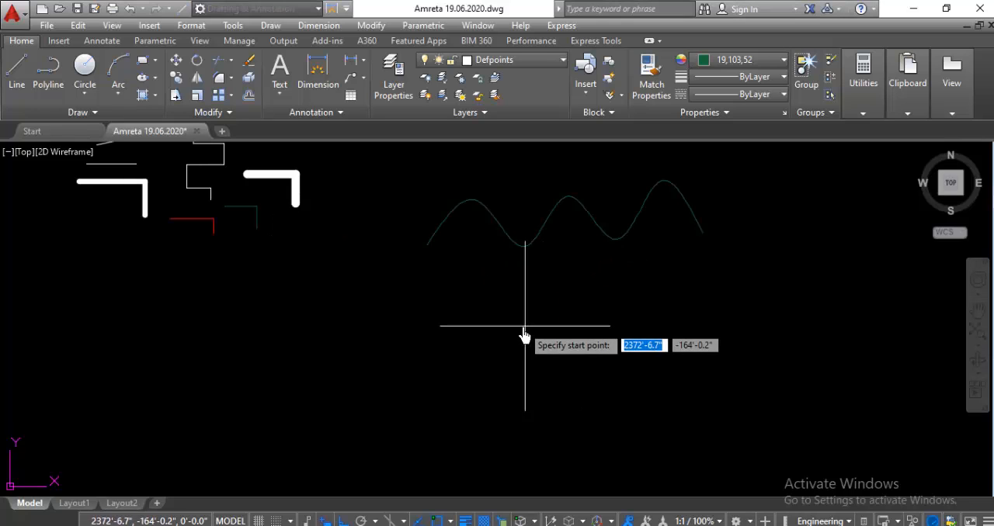
click(520, 326)
click(641, 326)
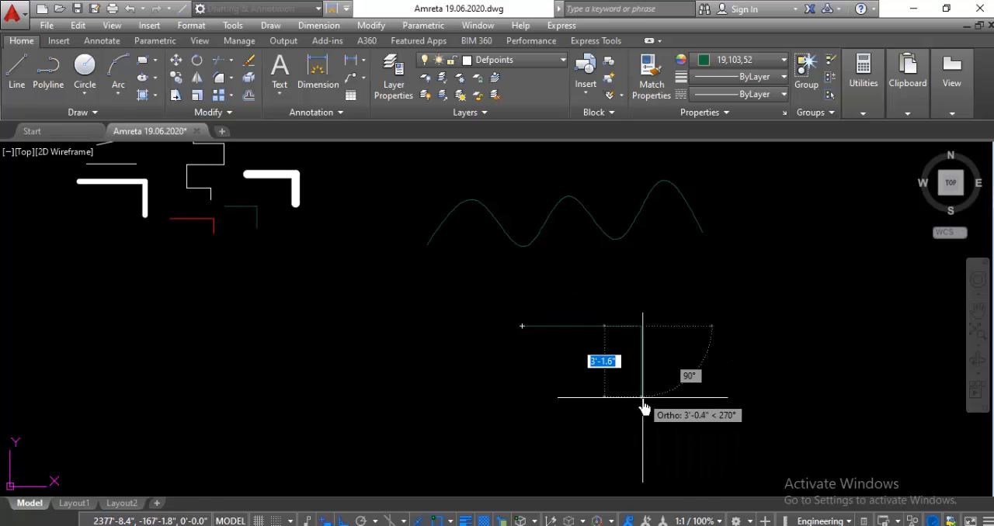
click(641, 398)
click(751, 399)
click(767, 326)
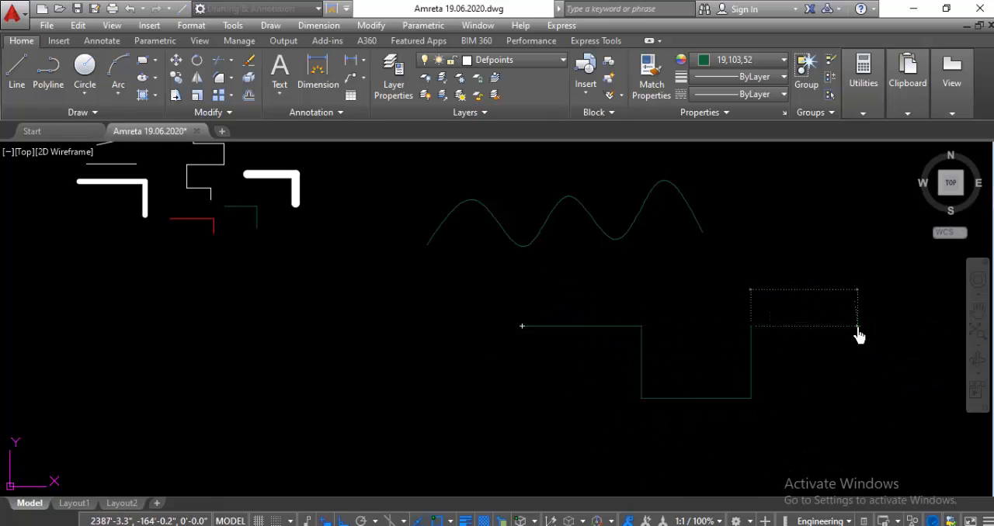
click(857, 326)
click(858, 398)
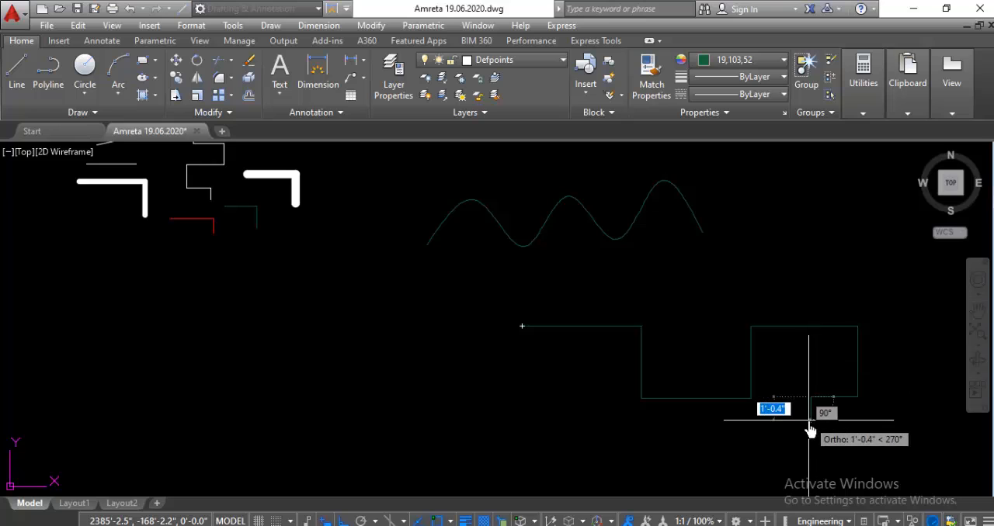
click(811, 412)
key(Return)
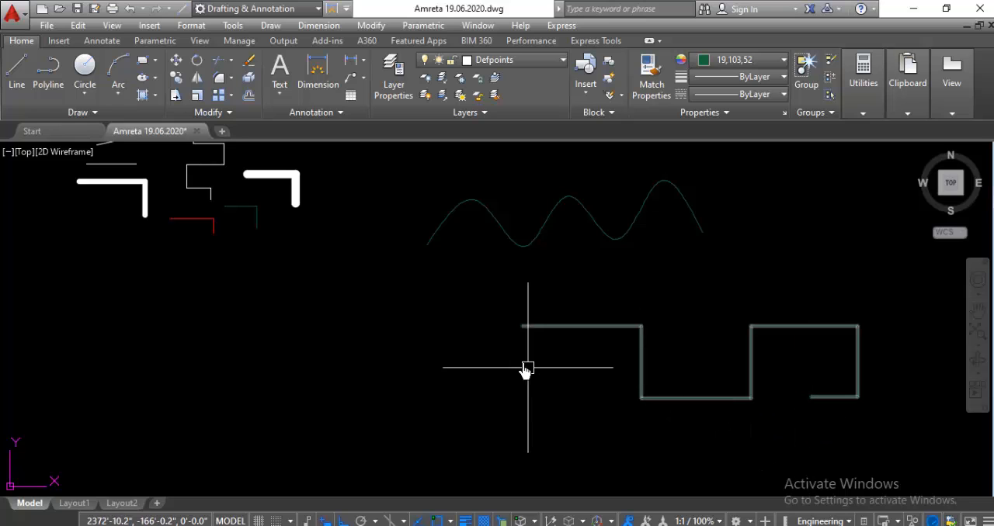
Step: Delete the stepped polyline below the wavy spline as a single object
click(546, 326)
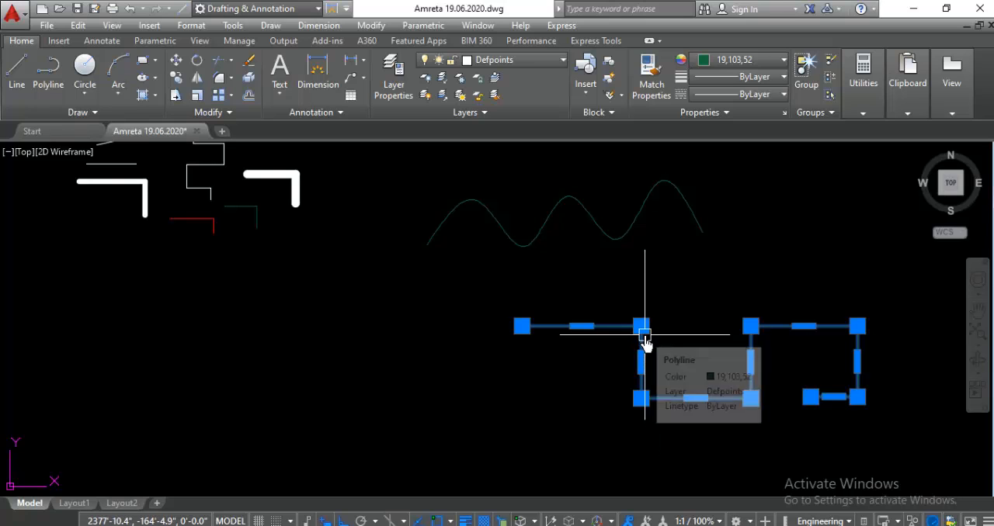
key(Delete)
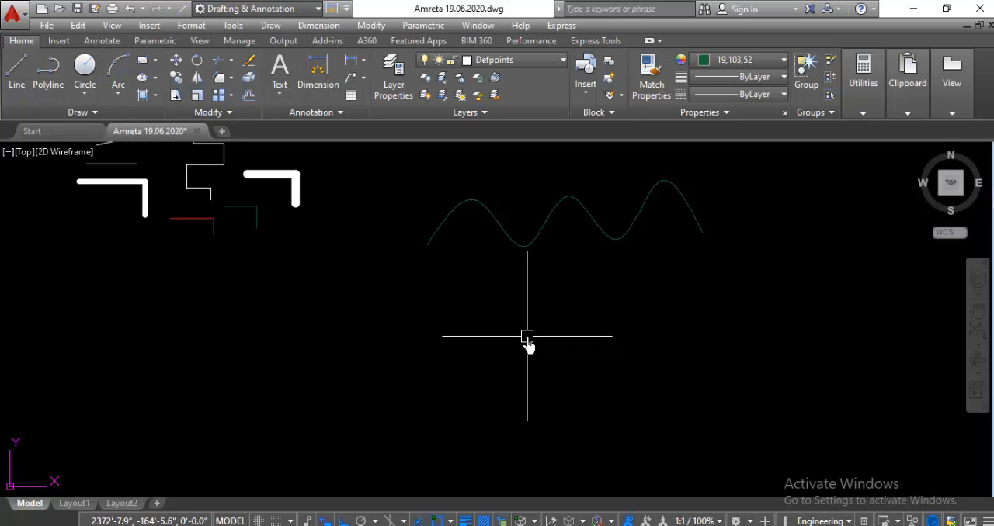
Step: Draw a one-segment horizontal polyline below the wavy spline, tapering from a starting width of 10 to an ending width of 5
text(p)
key(Return)
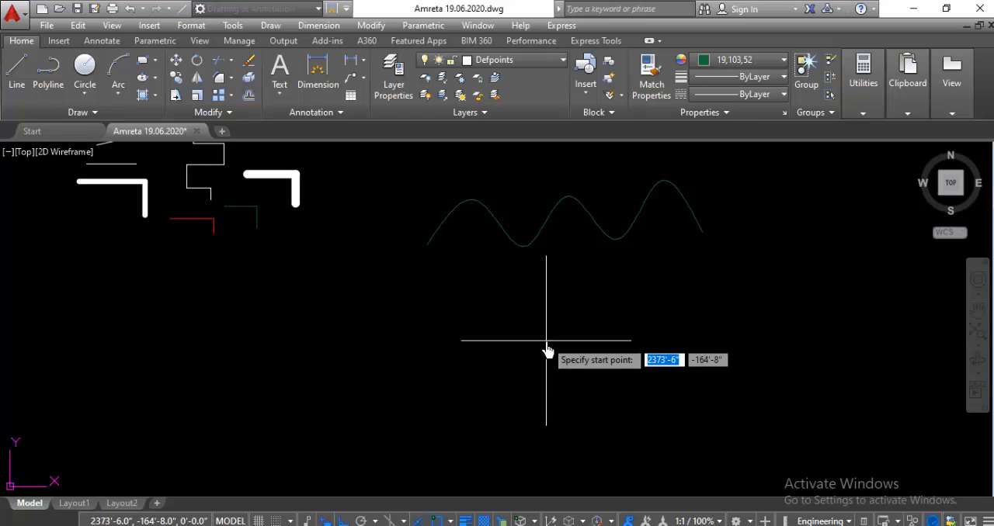
click(534, 333)
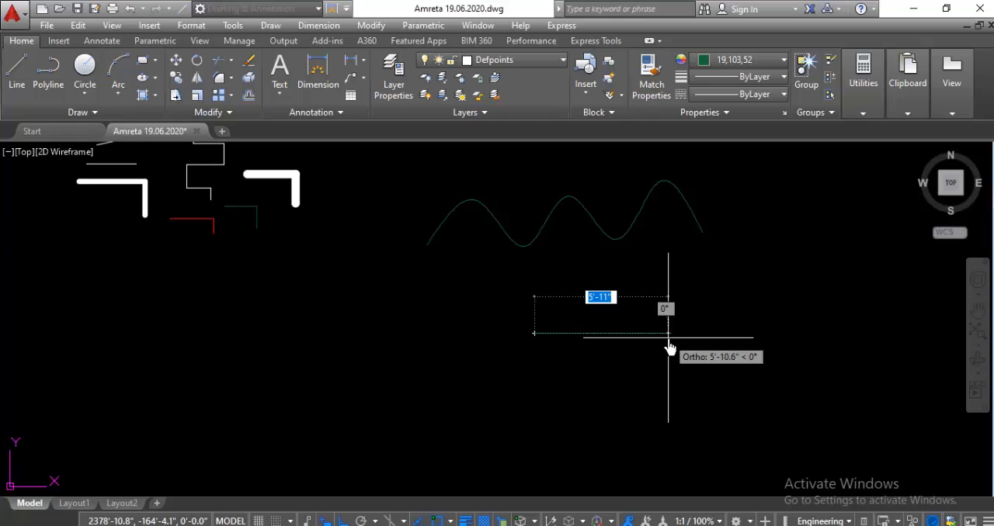
text(w)
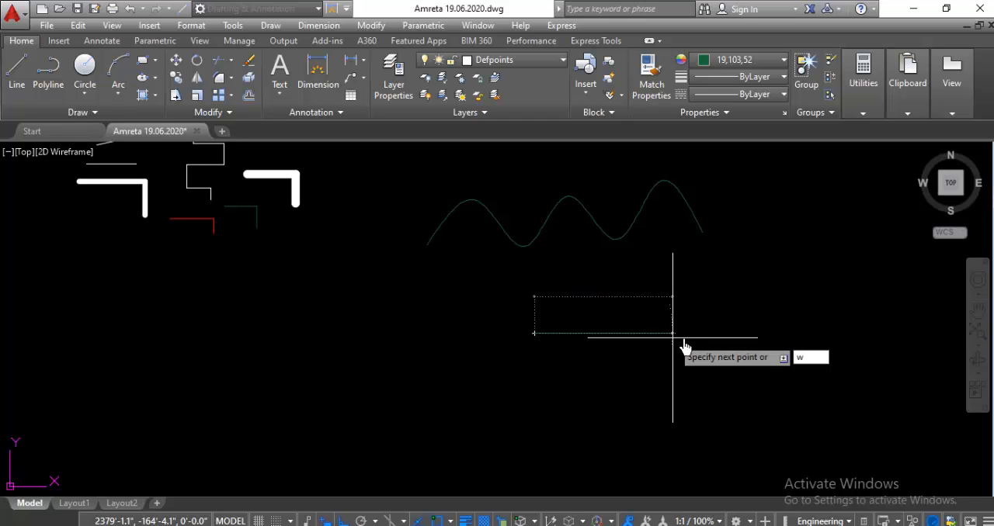
key(Return)
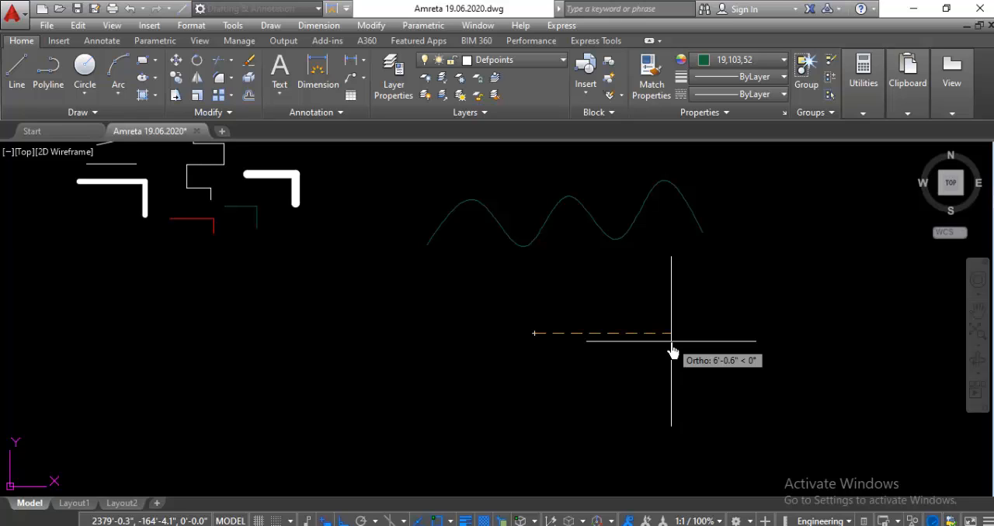
text(1)
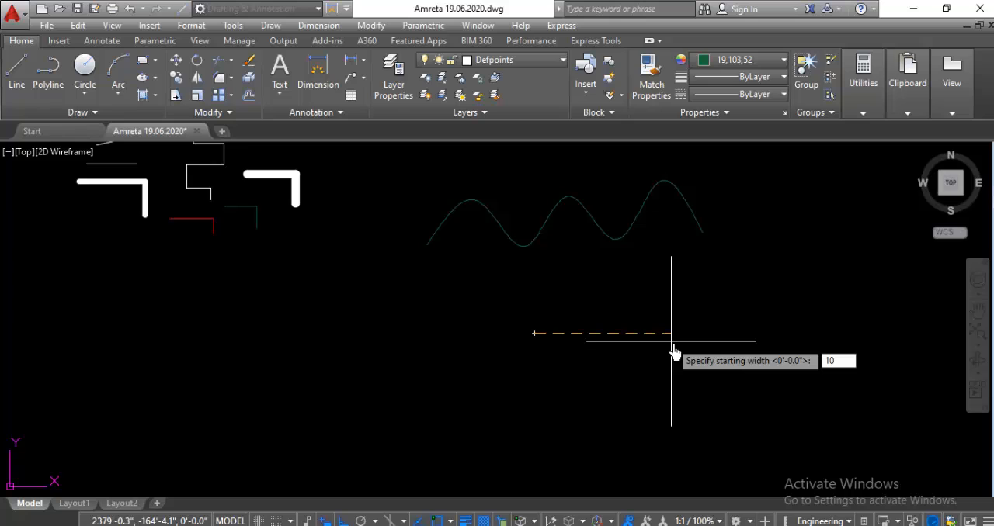
text(0)
key(Return)
key(Return)
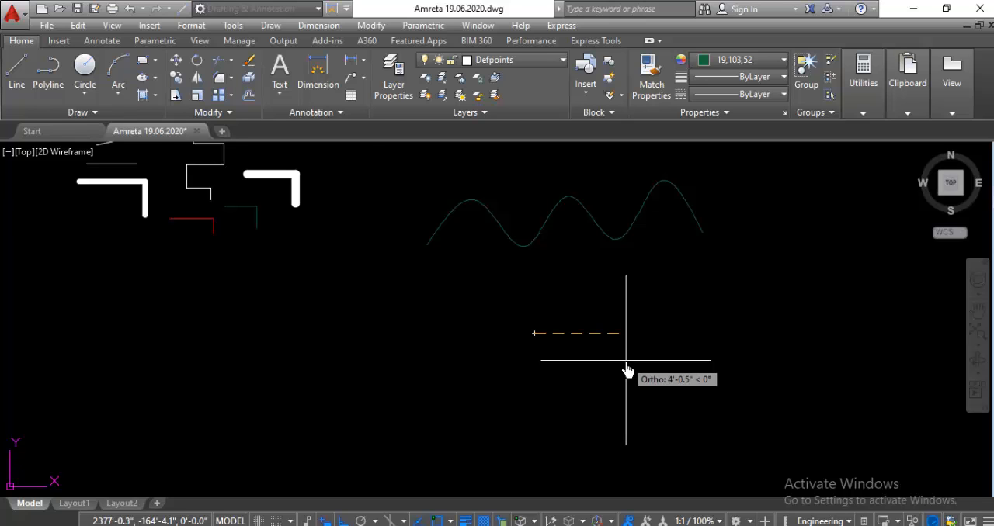
text(5)
key(Return)
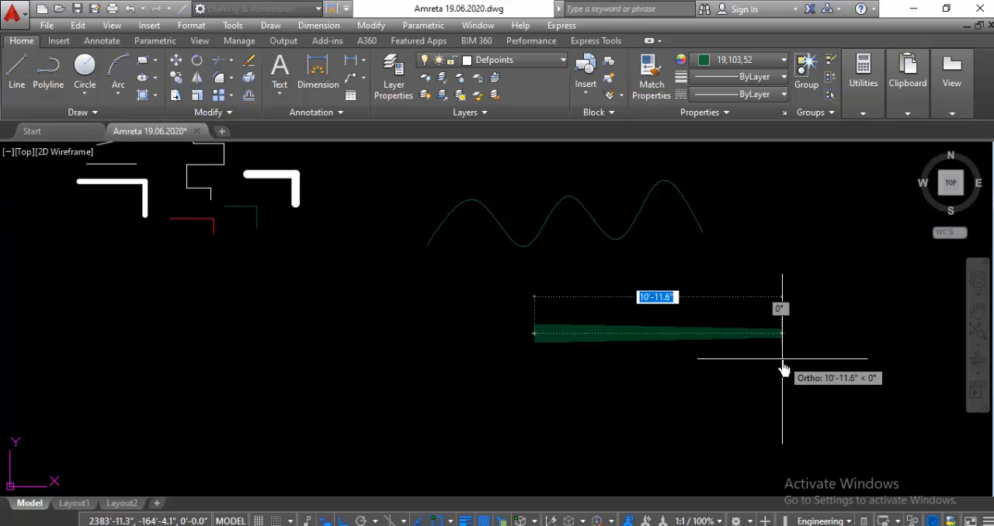
click(701, 364)
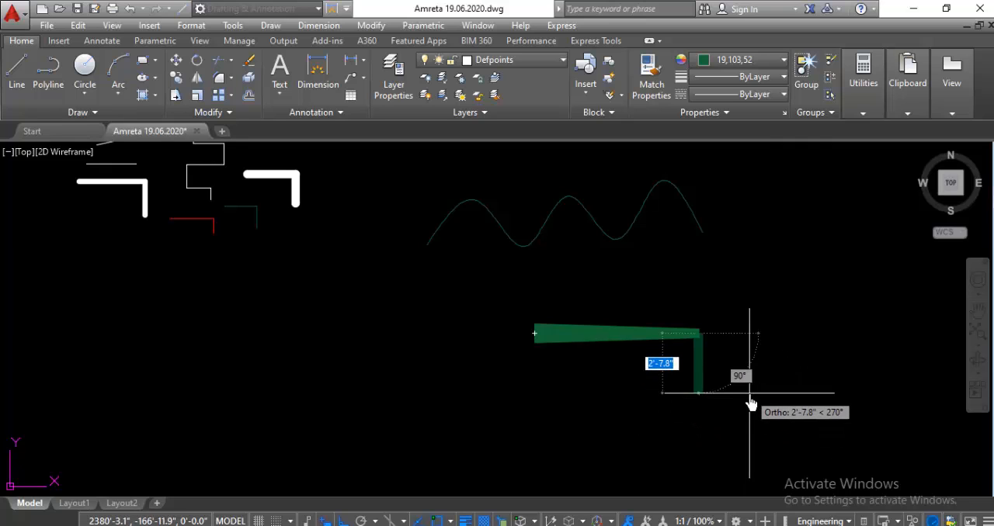
key(Escape)
Step: Examine the tapered polyline's wide start and narrow end at different magnifications
scroll(525, 338, up, 4)
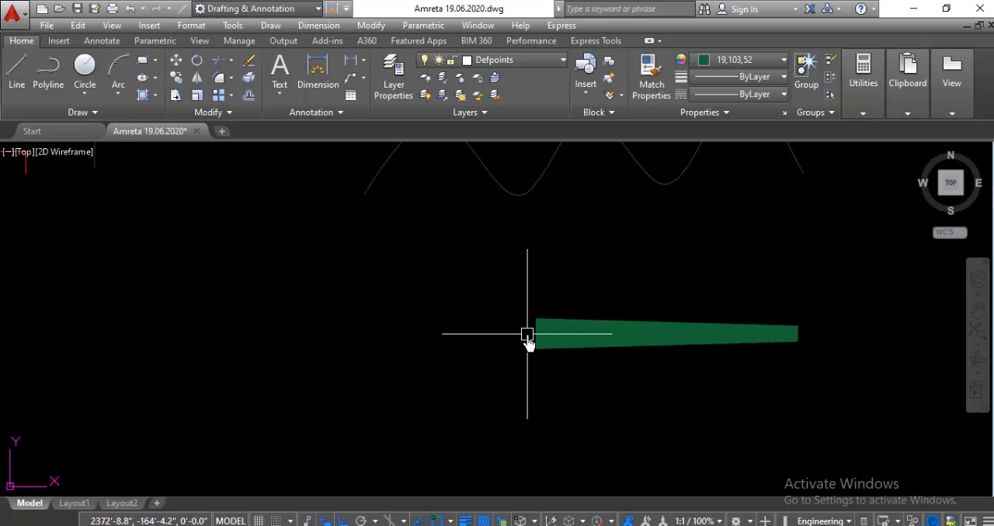
scroll(570, 326, down, 4)
scroll(714, 326, up, 2)
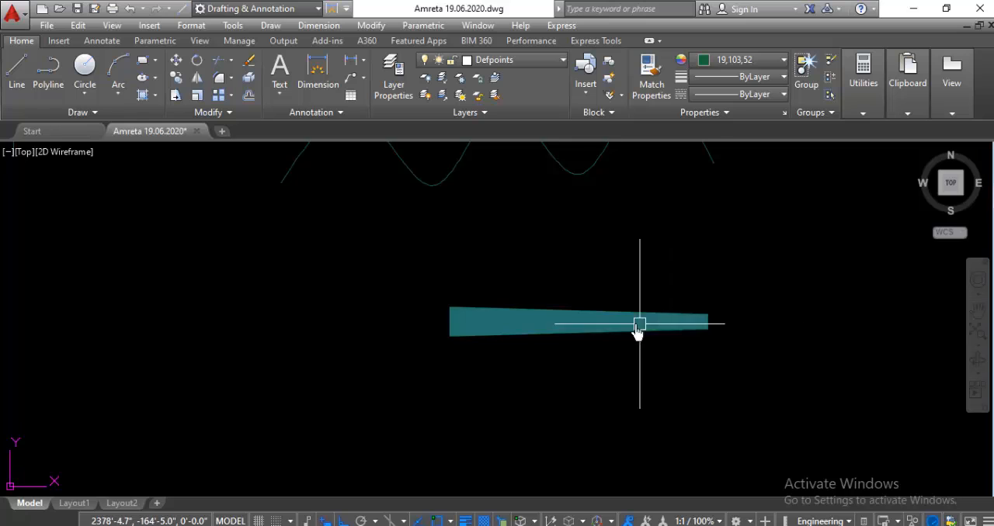
scroll(527, 326, down, 2)
scroll(591, 329, up, 2)
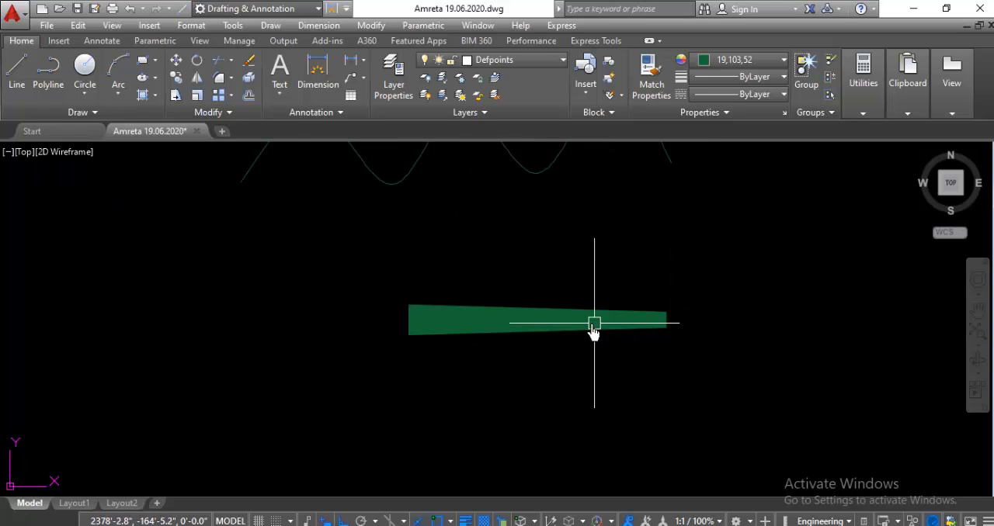
scroll(548, 330, down, 2)
scroll(524, 326, up, 2)
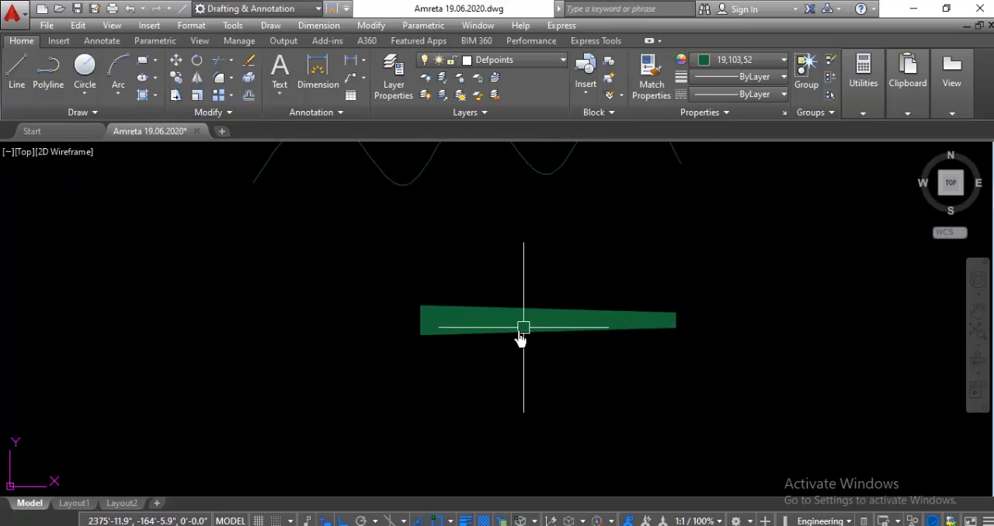
scroll(484, 318, up, 2)
scroll(489, 318, down, 4)
scroll(489, 318, up, 4)
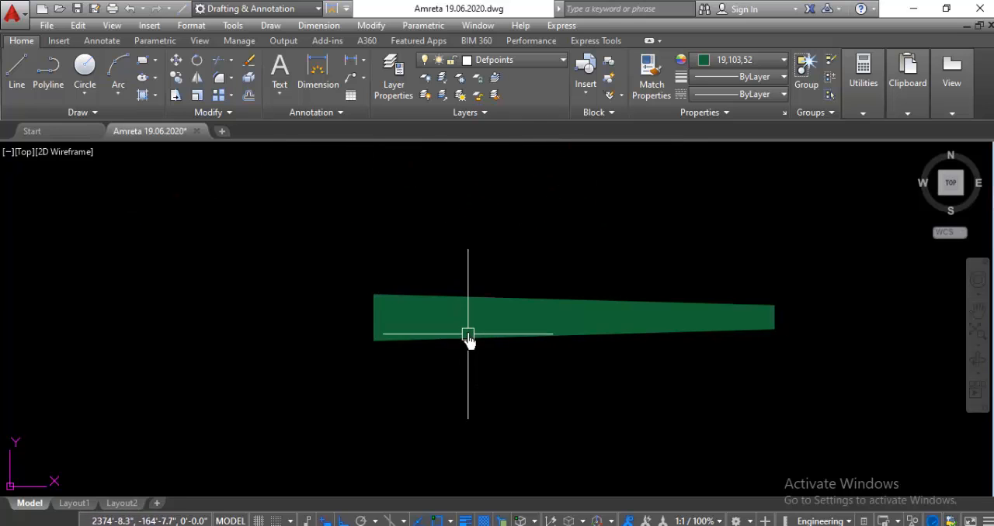
scroll(469, 333, down, 4)
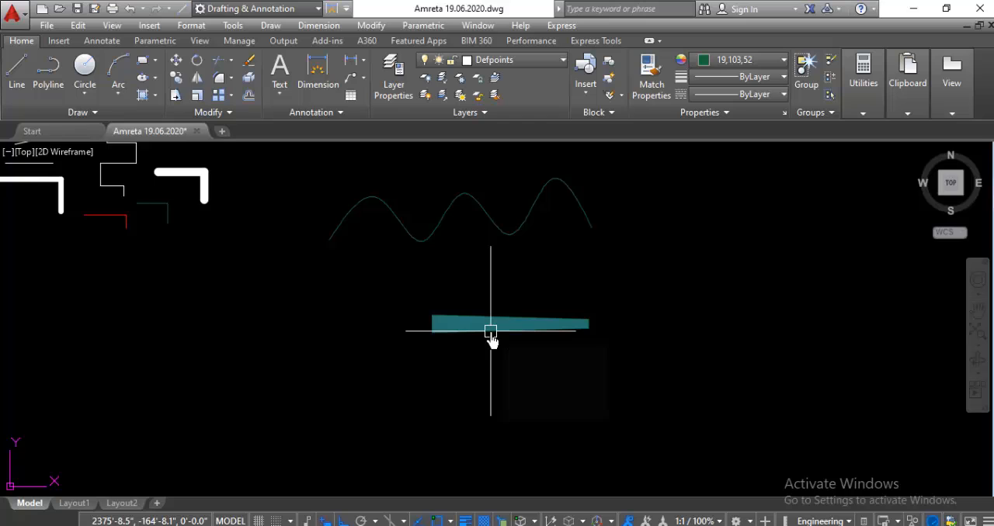